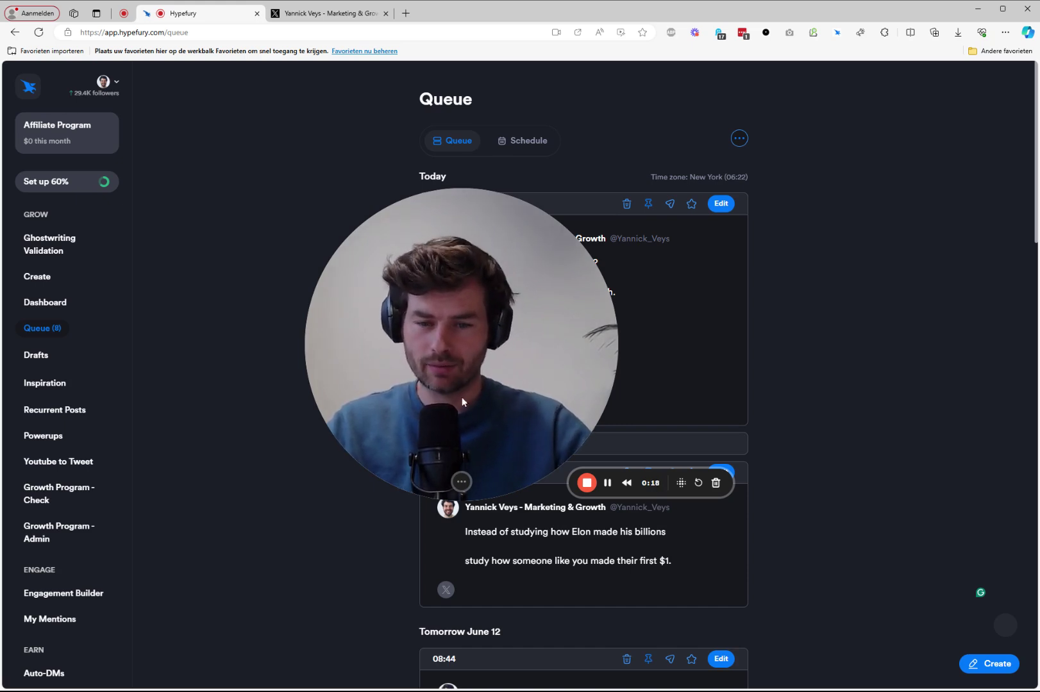
left_click(455, 484)
left_click_drag(394, 456, 99, 630)
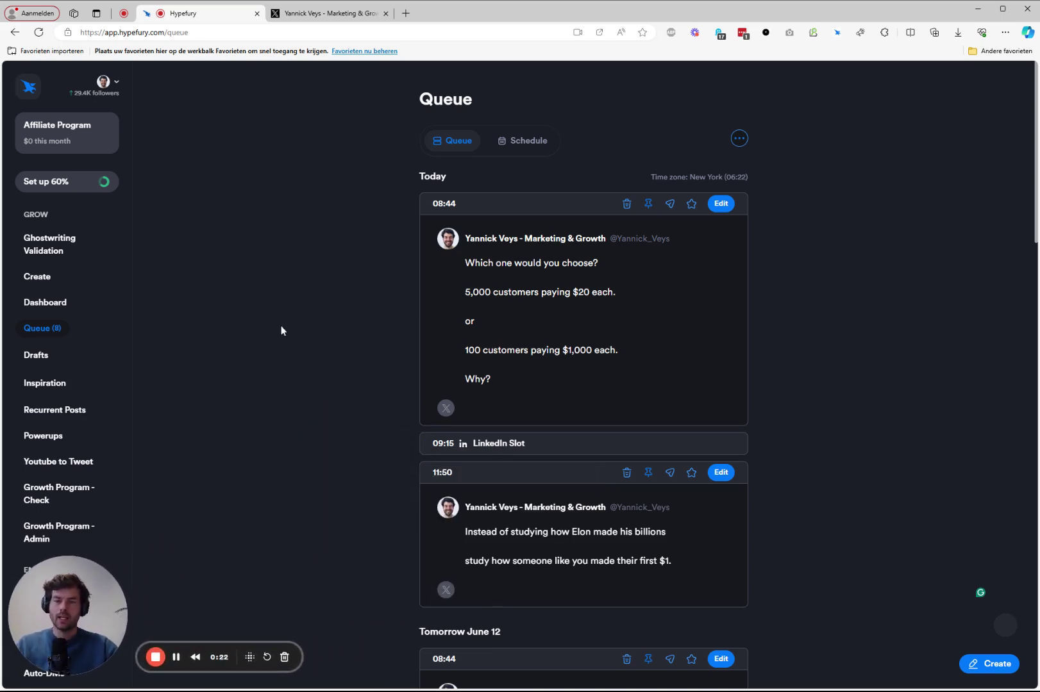
Review the queued posts and the empty X and LinkedIn slots from today through Monday June 17.
scroll(421, 246, "down", 7)
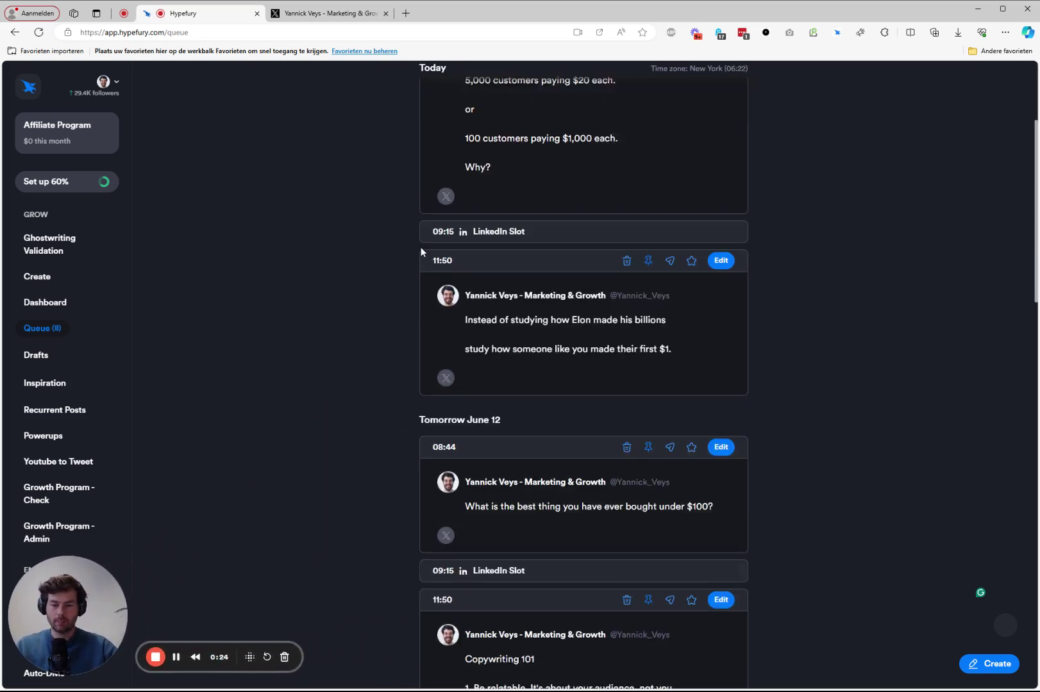
scroll(551, 192, "up", 5)
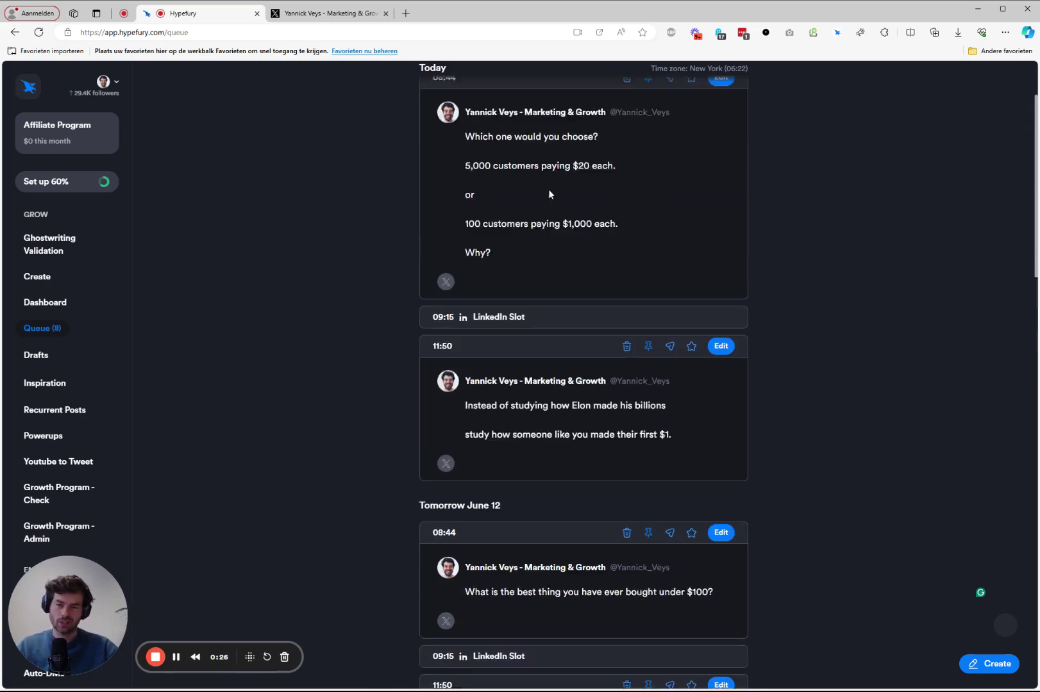
scroll(563, 169, "up", 2)
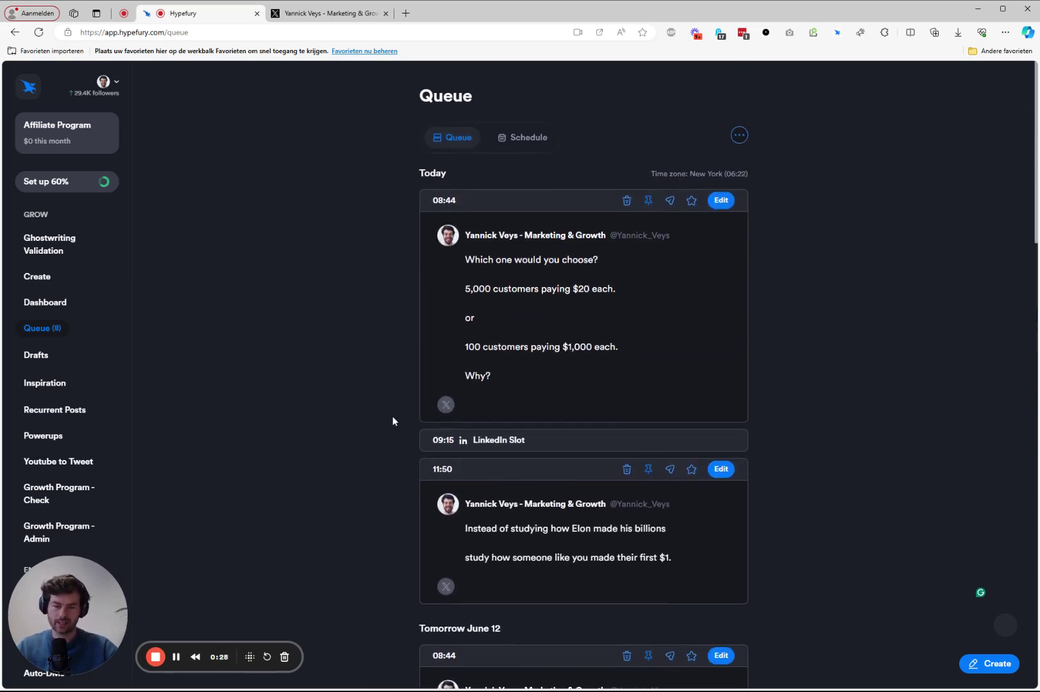
scroll(546, 273, "down", 3)
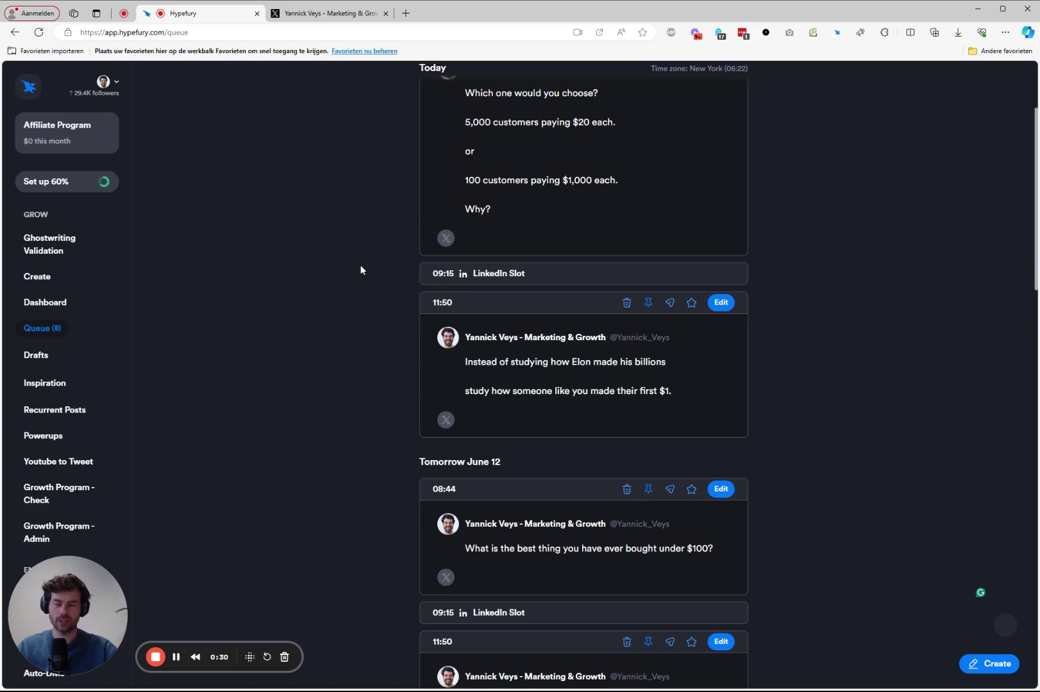
scroll(361, 270, "down", 13)
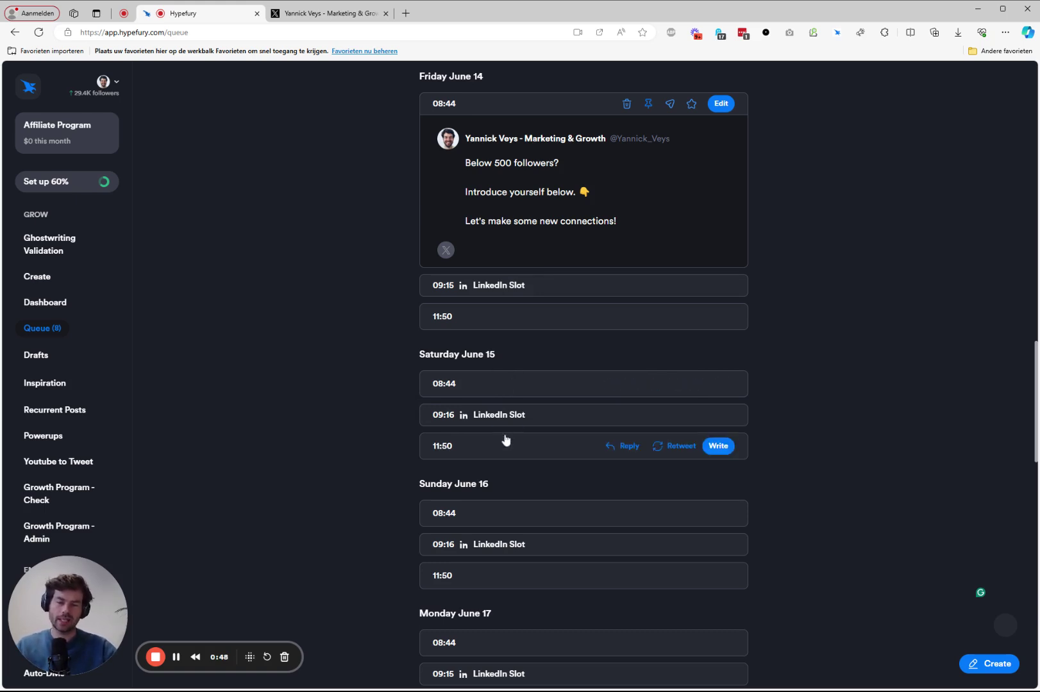
scroll(370, 337, "up", 20)
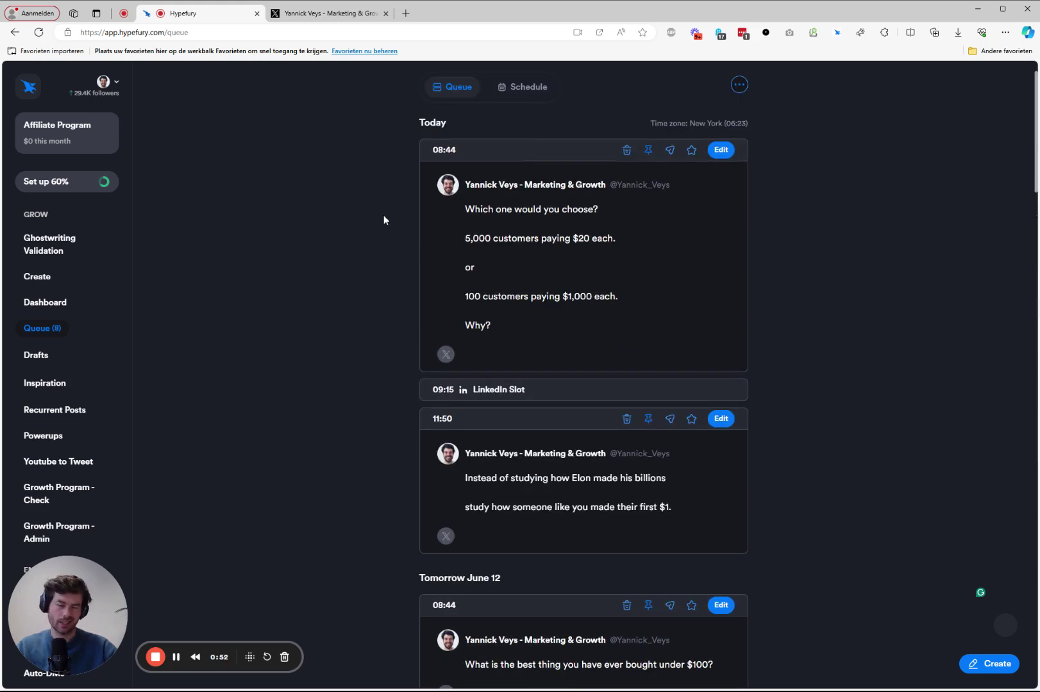
Open the weekly posting schedule and inspect the platform, days and time options for adding a slot, closing them without saving.
left_click(529, 89)
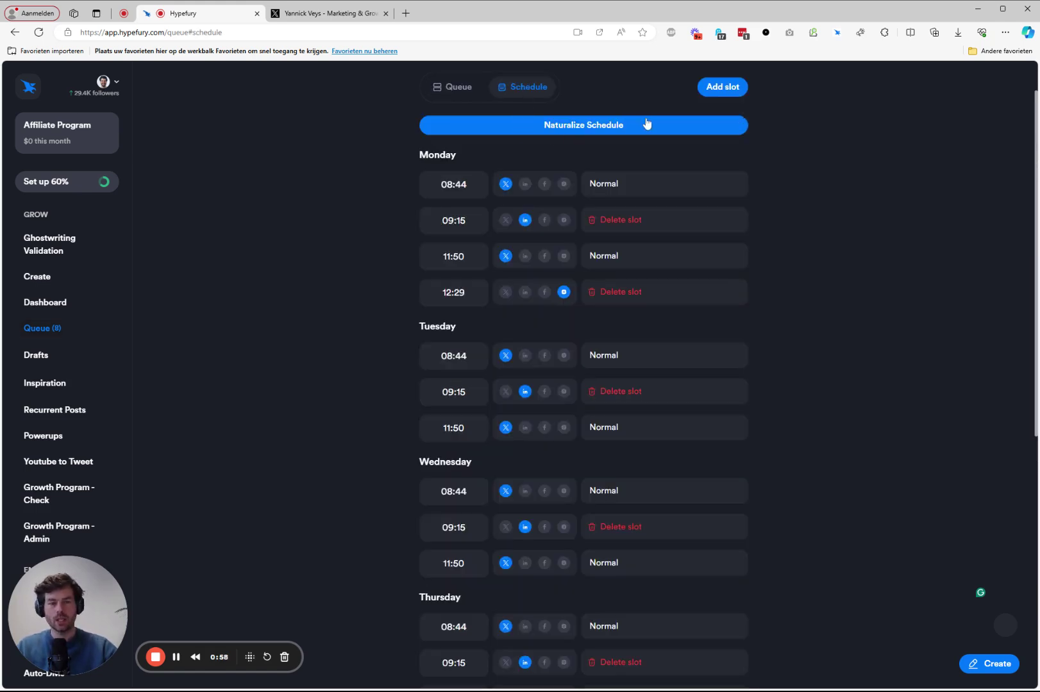
left_click(714, 89)
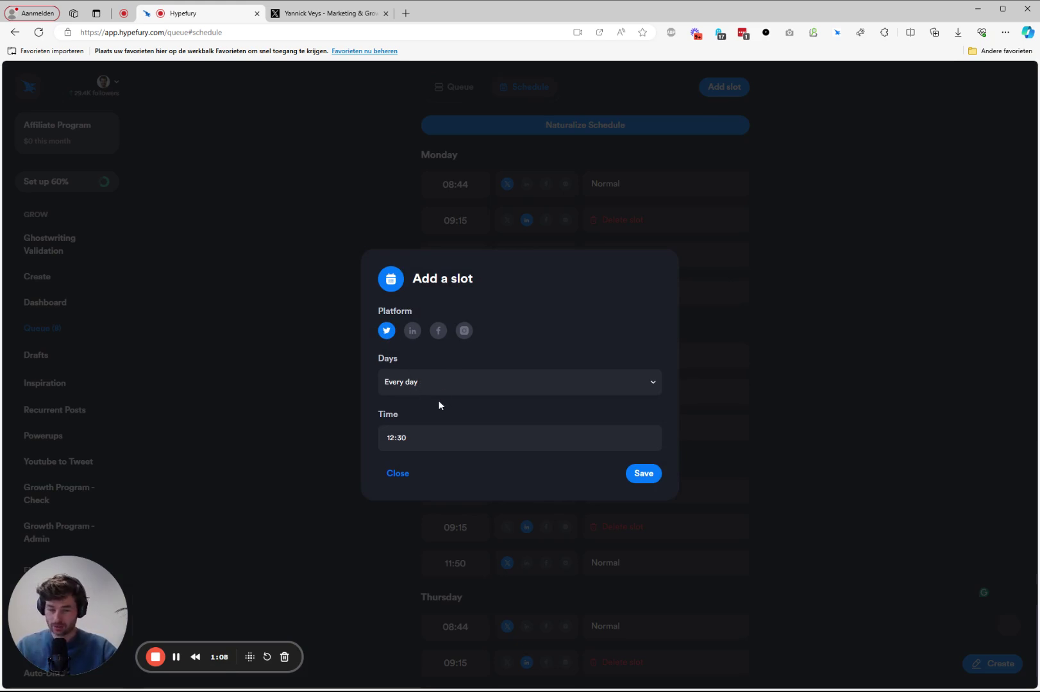
left_click(405, 440)
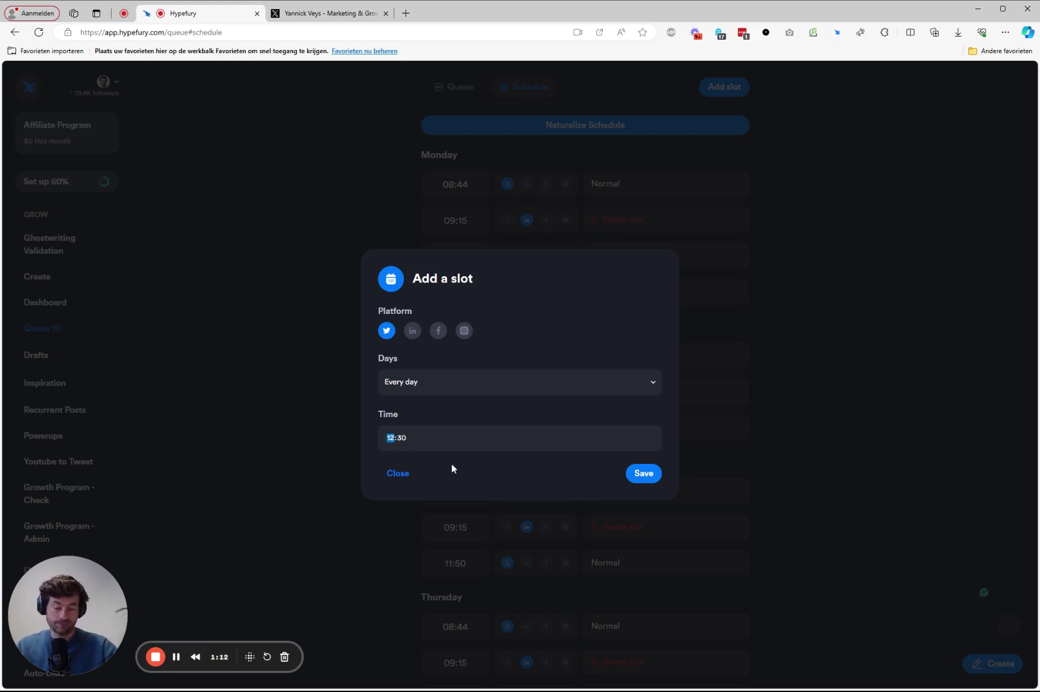
left_click(479, 467)
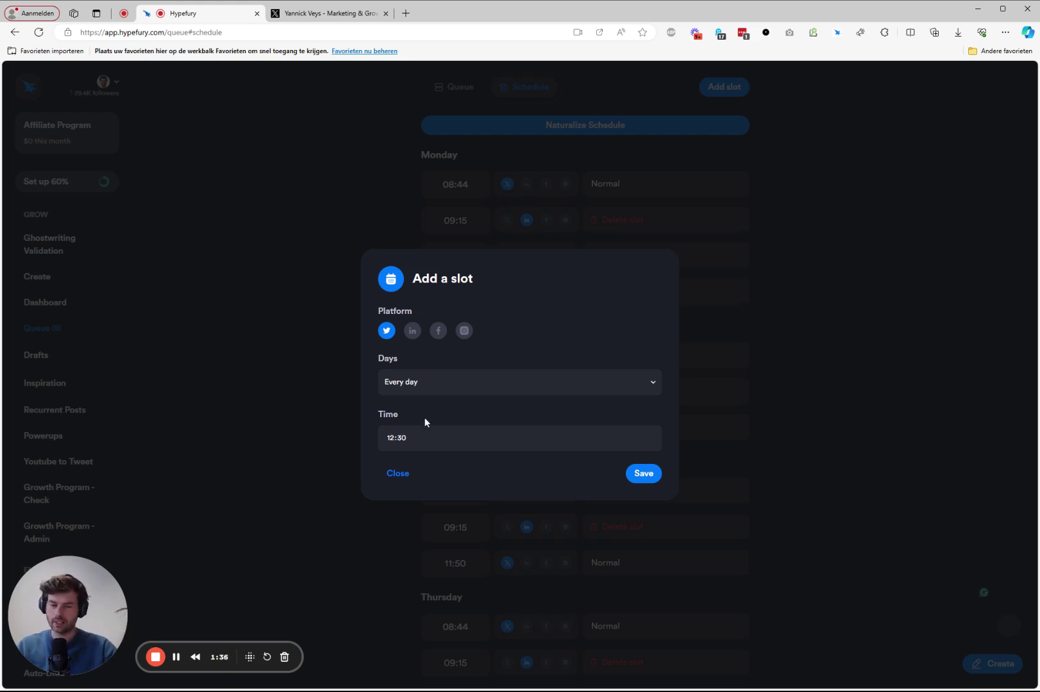
left_click(396, 474)
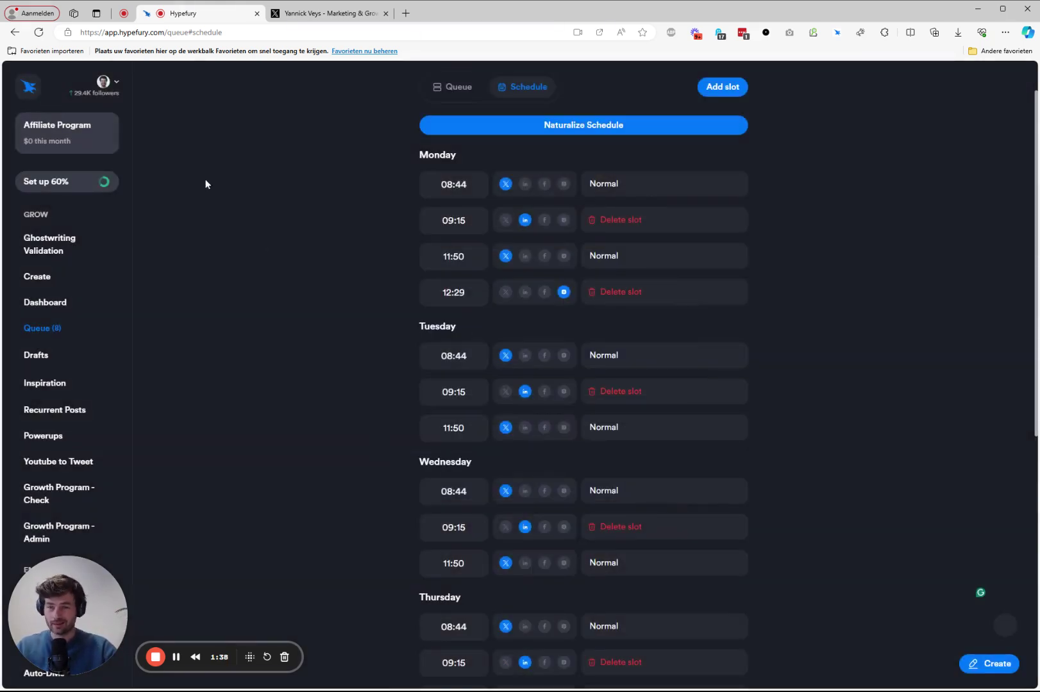
Open the account's Connections settings to check which social platforms are linked.
left_click(106, 81)
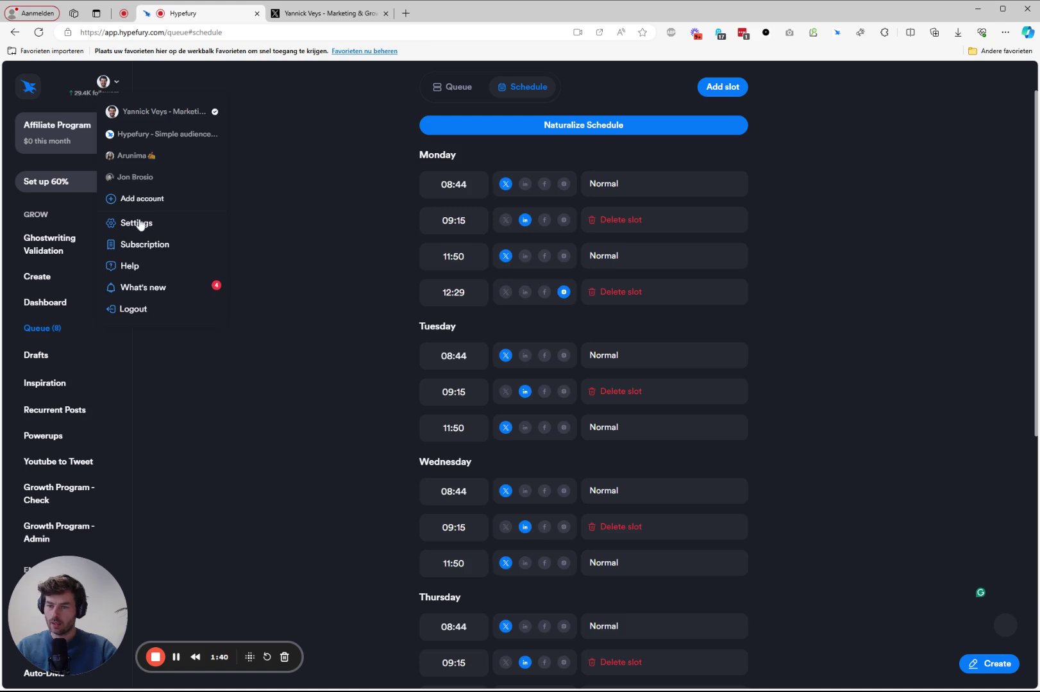
left_click(139, 223)
left_click(555, 138)
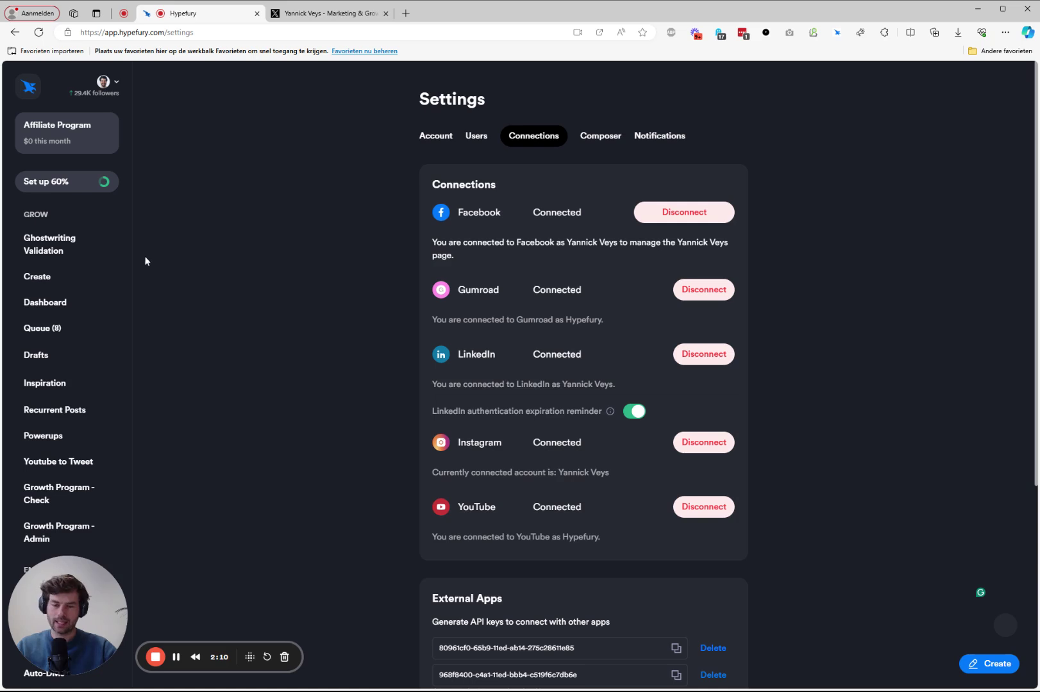
Return to the posting schedule and try a new LinkedIn slot for every day at 12:30, closing it without saving.
left_click(44, 328)
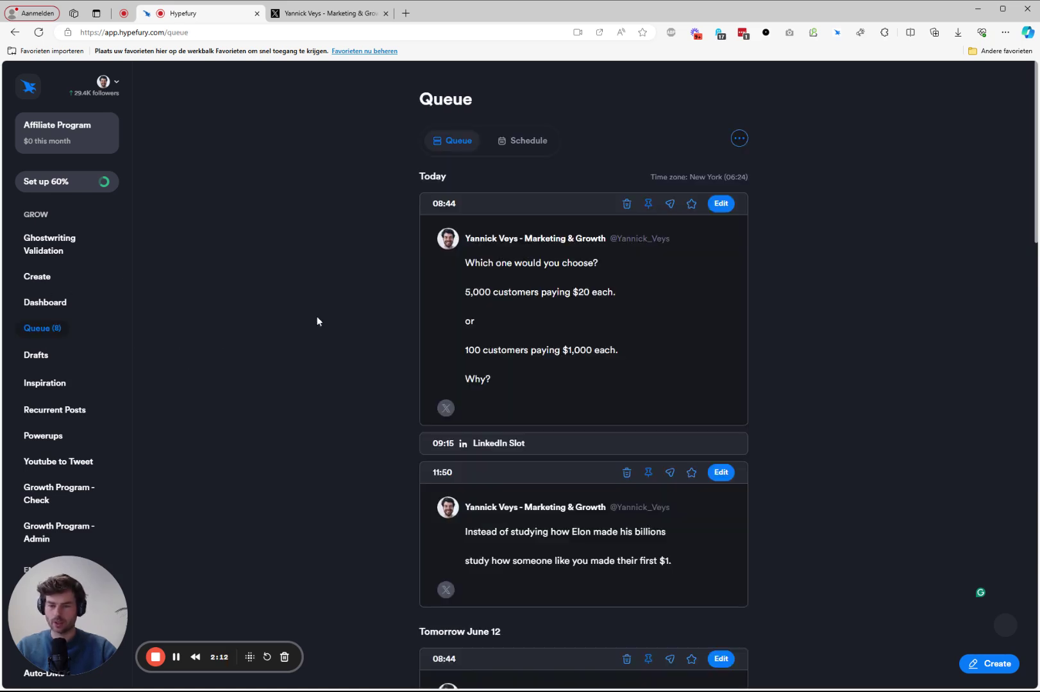
left_click(519, 141)
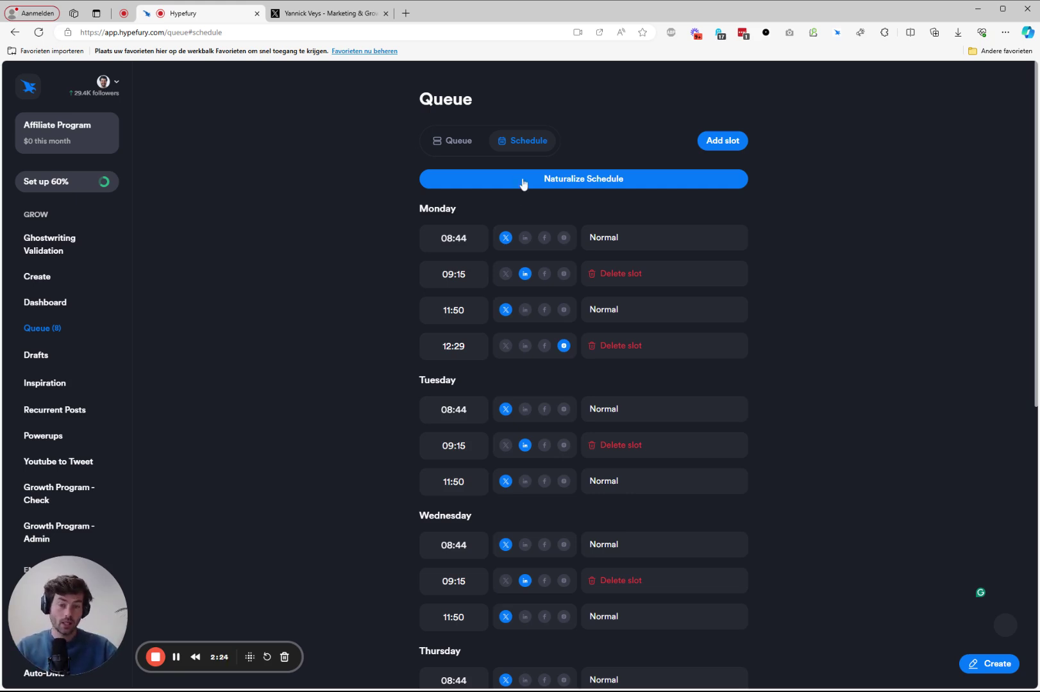
left_click(727, 135)
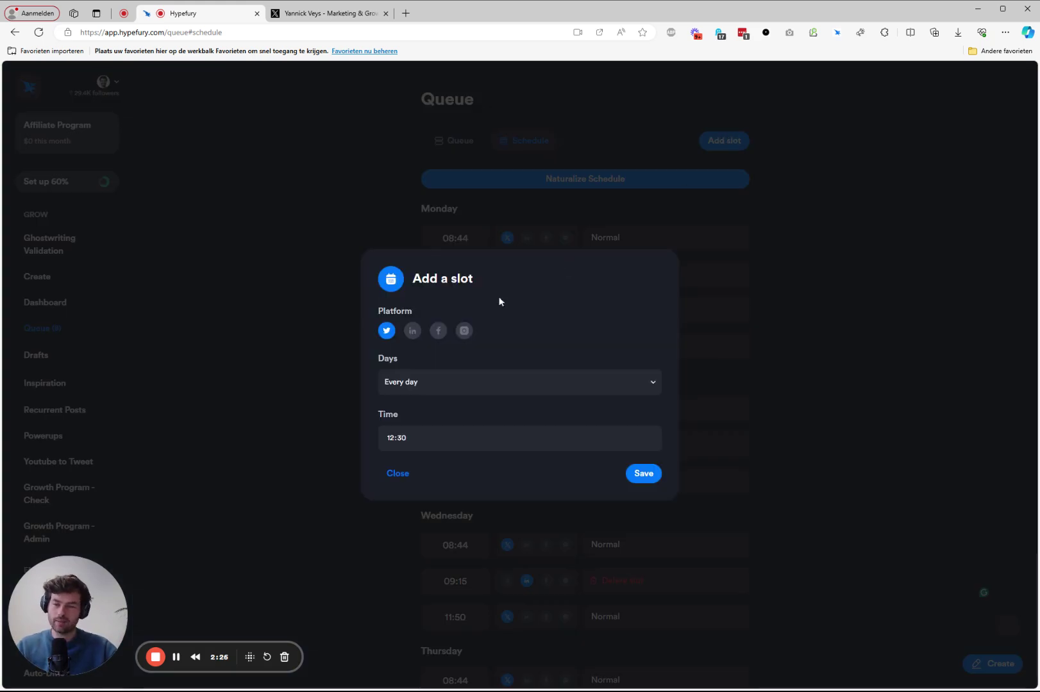
left_click(413, 332)
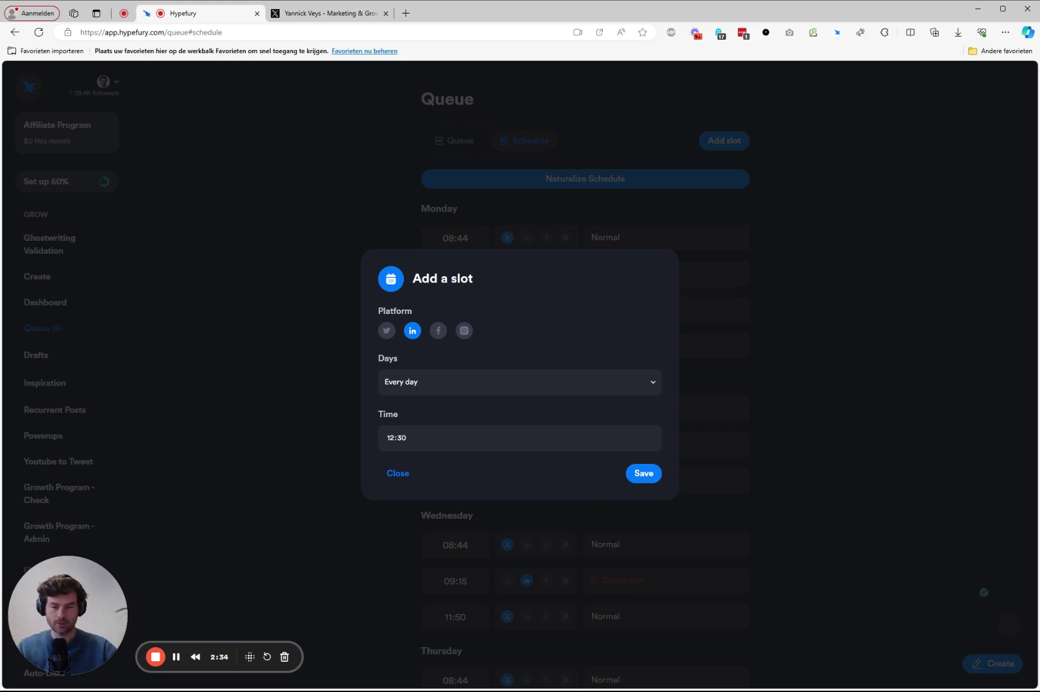
left_click(397, 474)
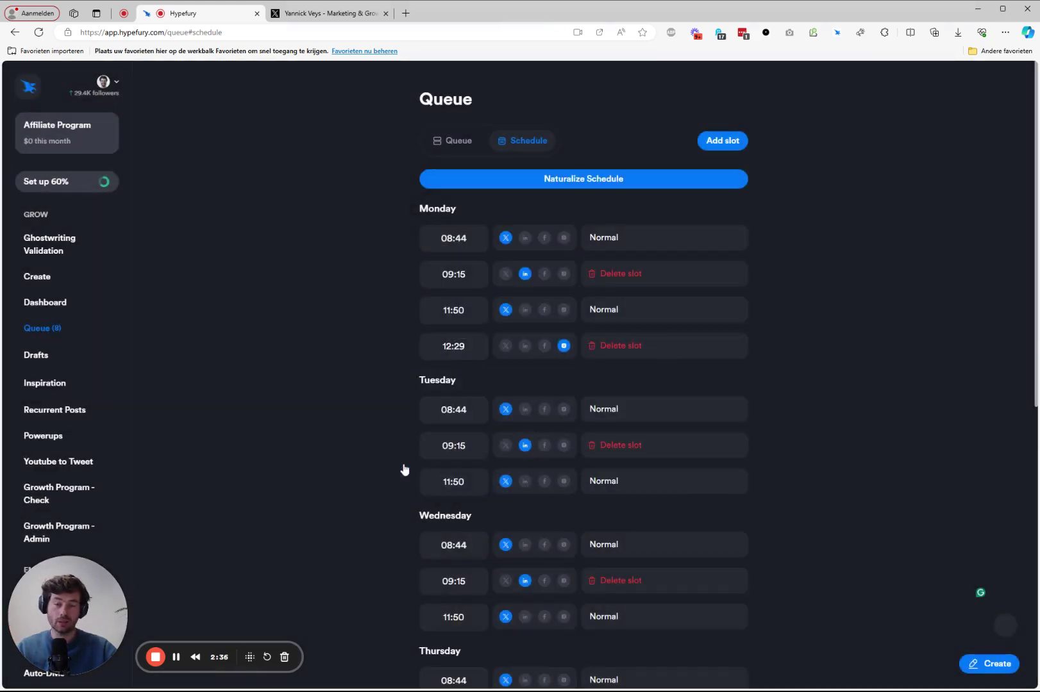
In the queue, open the empty Friday June 14 11:50 slot, view the cross-posting platforms for its post, and close the composer.
left_click(451, 148)
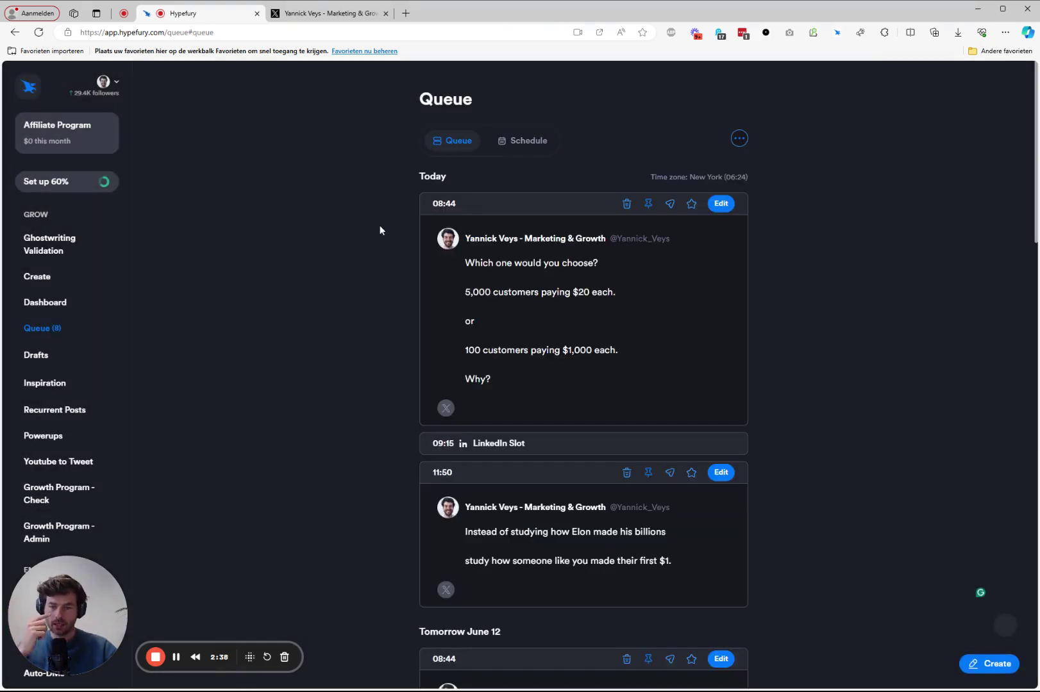
scroll(348, 305, "down", 2)
scroll(566, 346, "down", 15)
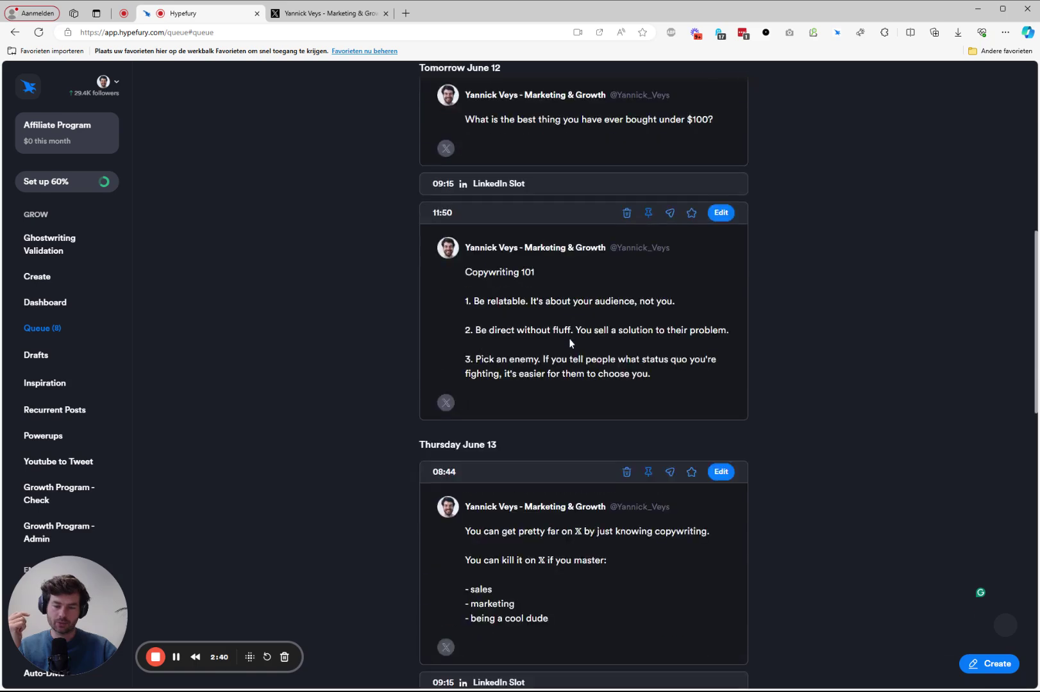
scroll(569, 343, "down", 4)
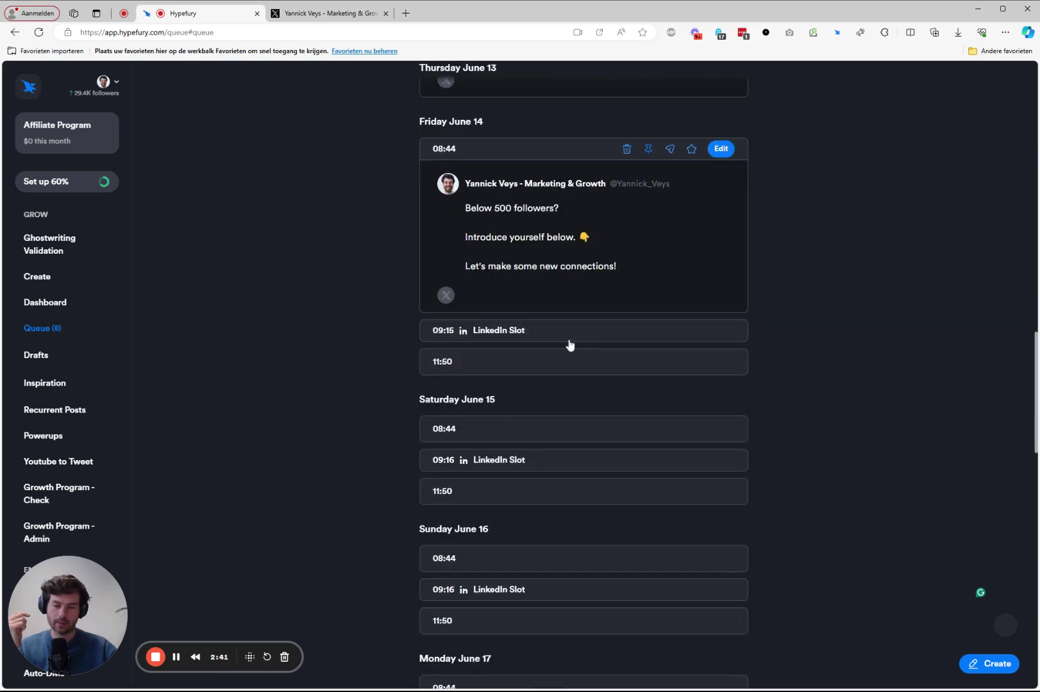
left_click(539, 363)
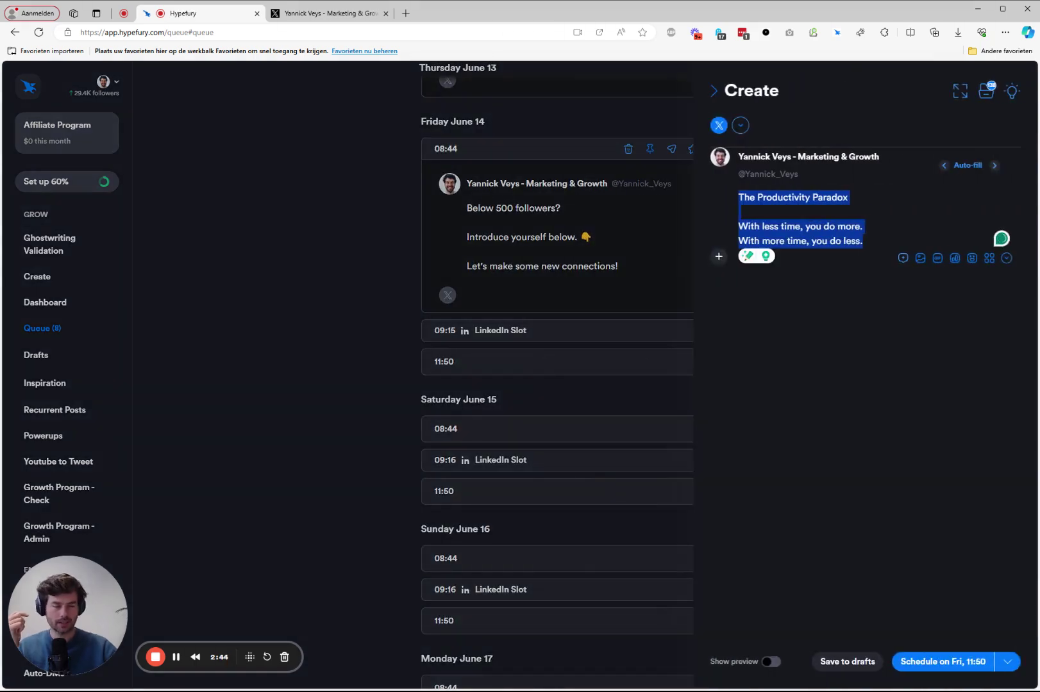
left_click(740, 125)
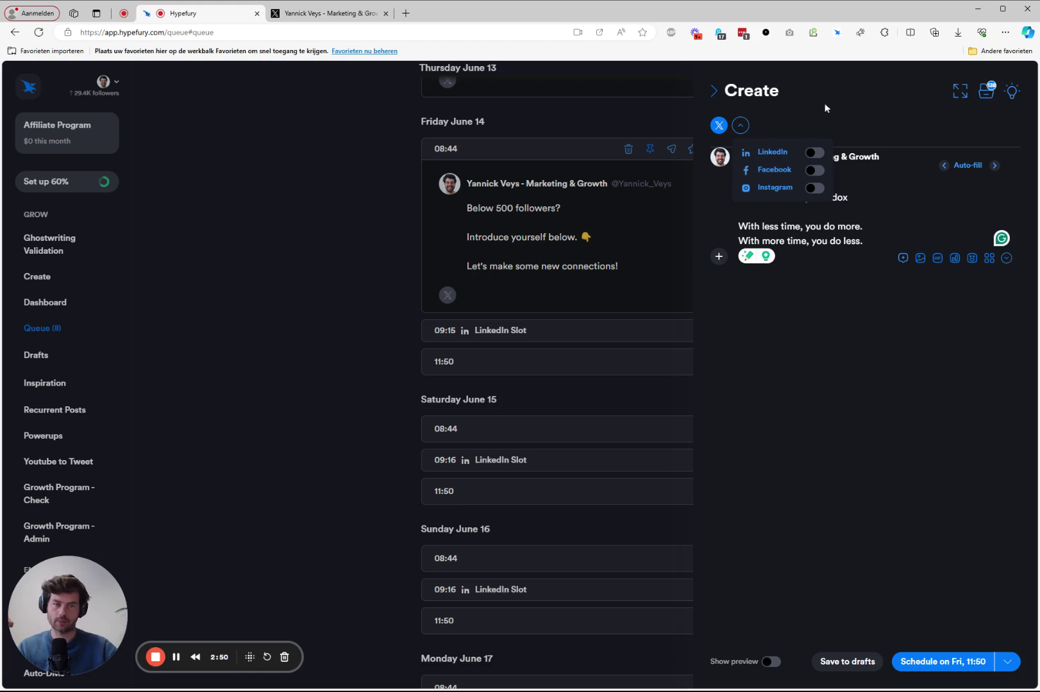
left_click(716, 91)
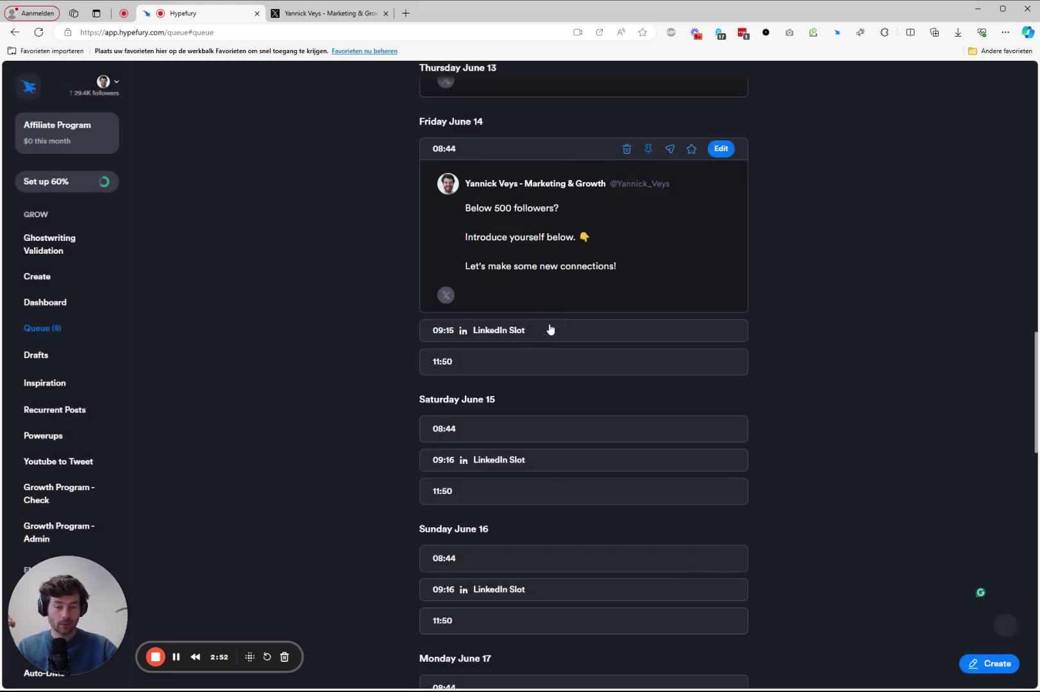
Try attaching the "Nothing kills a great employee faster" tweetshot to the Friday June 14 09:15 LinkedIn slot, then clear it and close the composer.
left_click(549, 324)
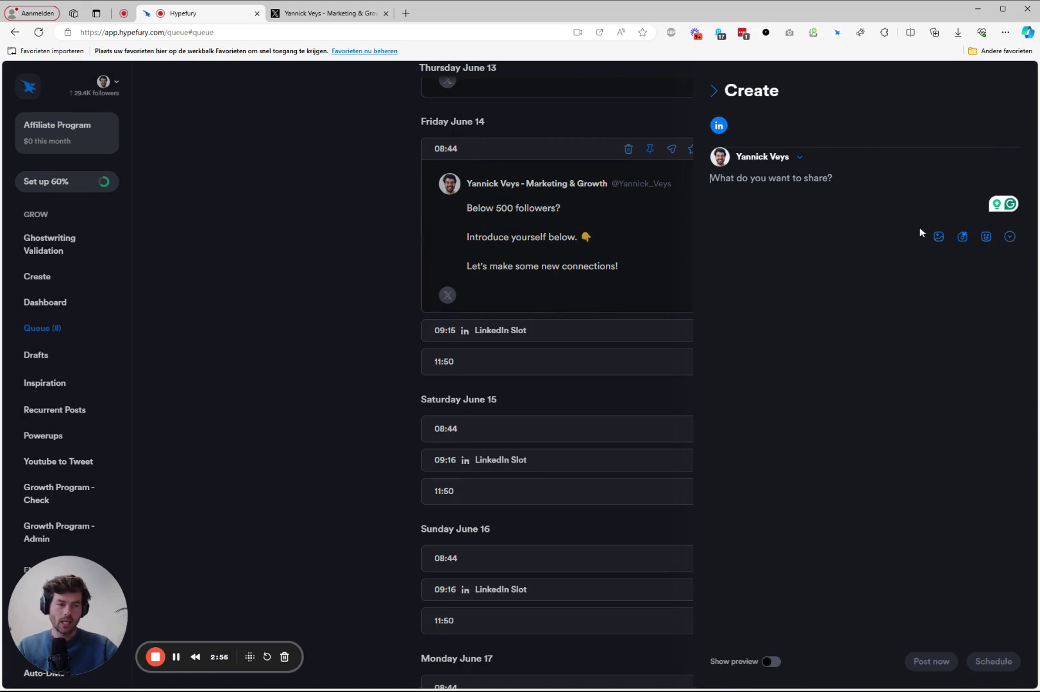
left_click(965, 238)
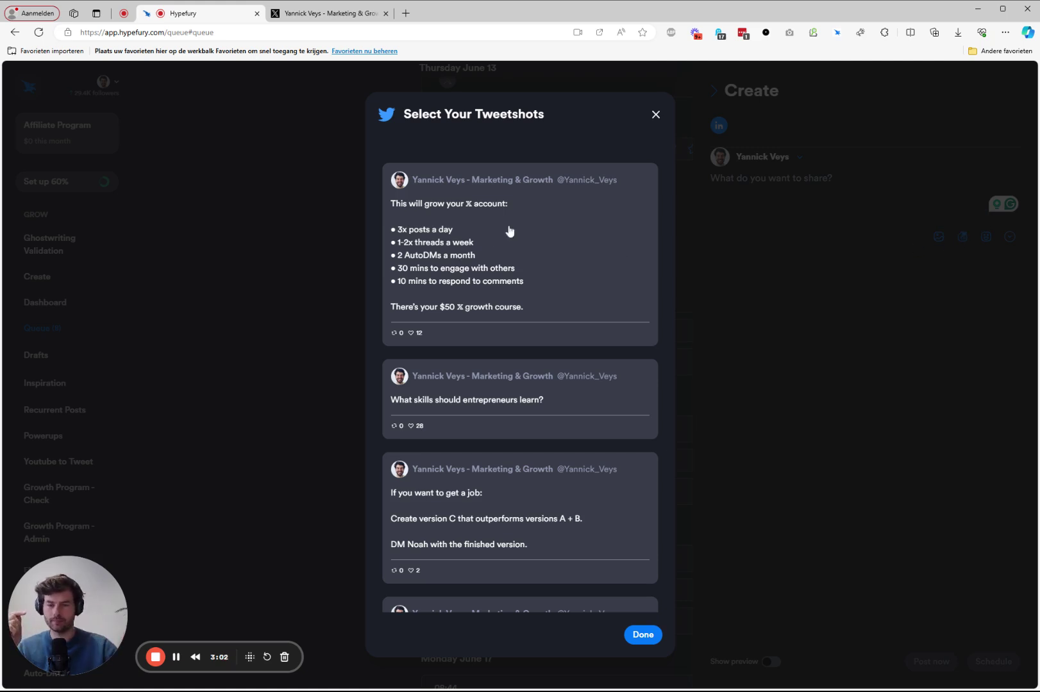
scroll(528, 287, "down", 4)
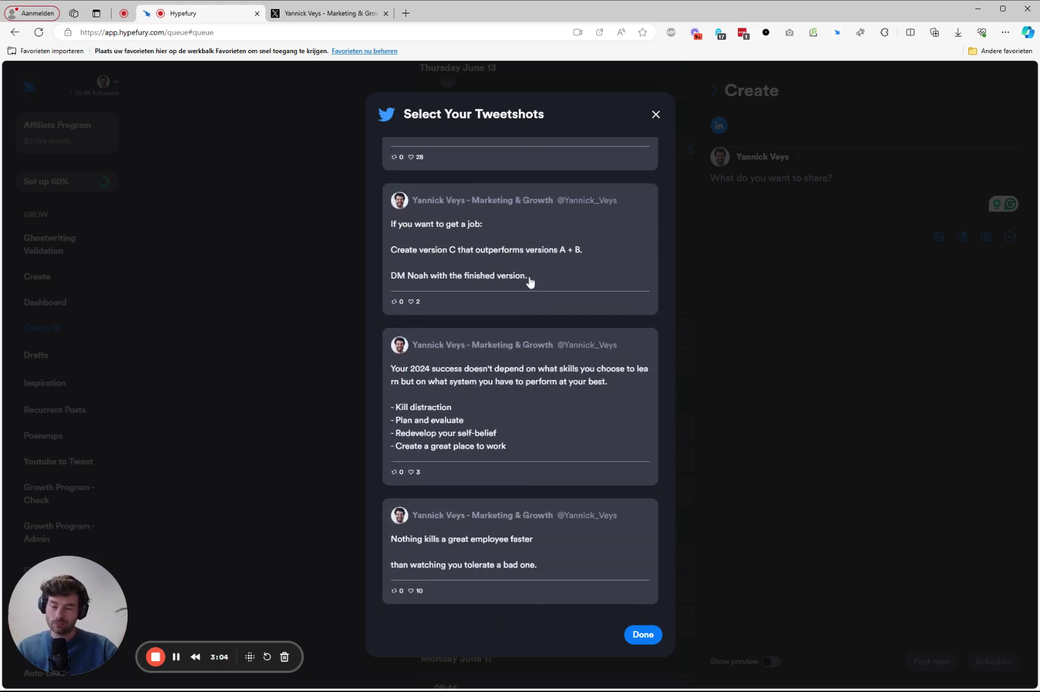
scroll(530, 284, "down", 3)
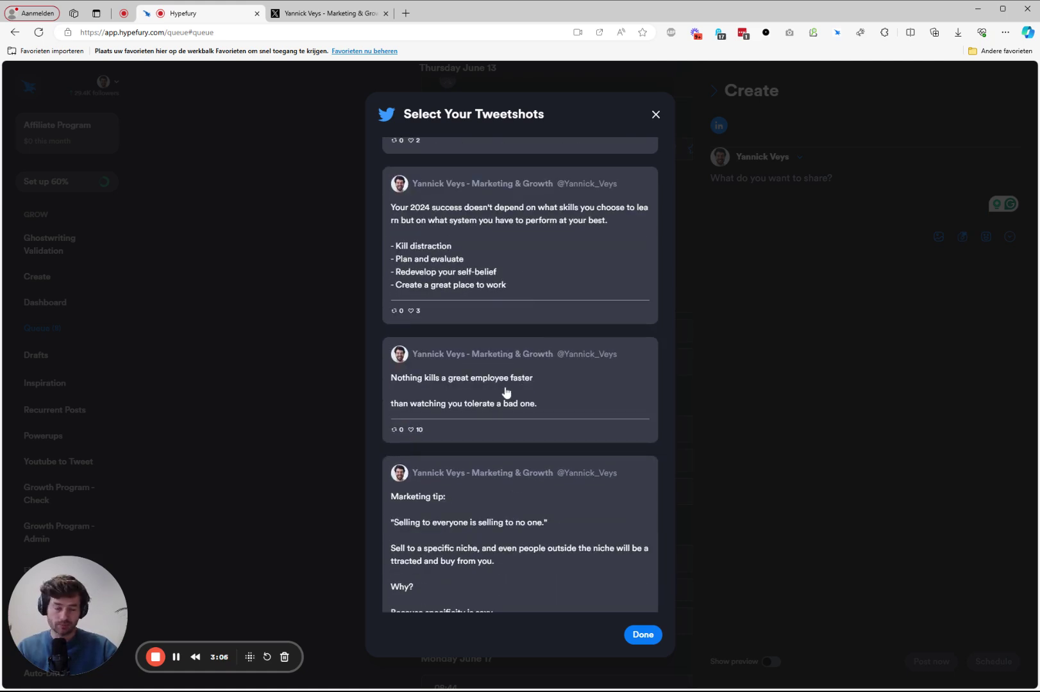
left_click(505, 393)
left_click(642, 634)
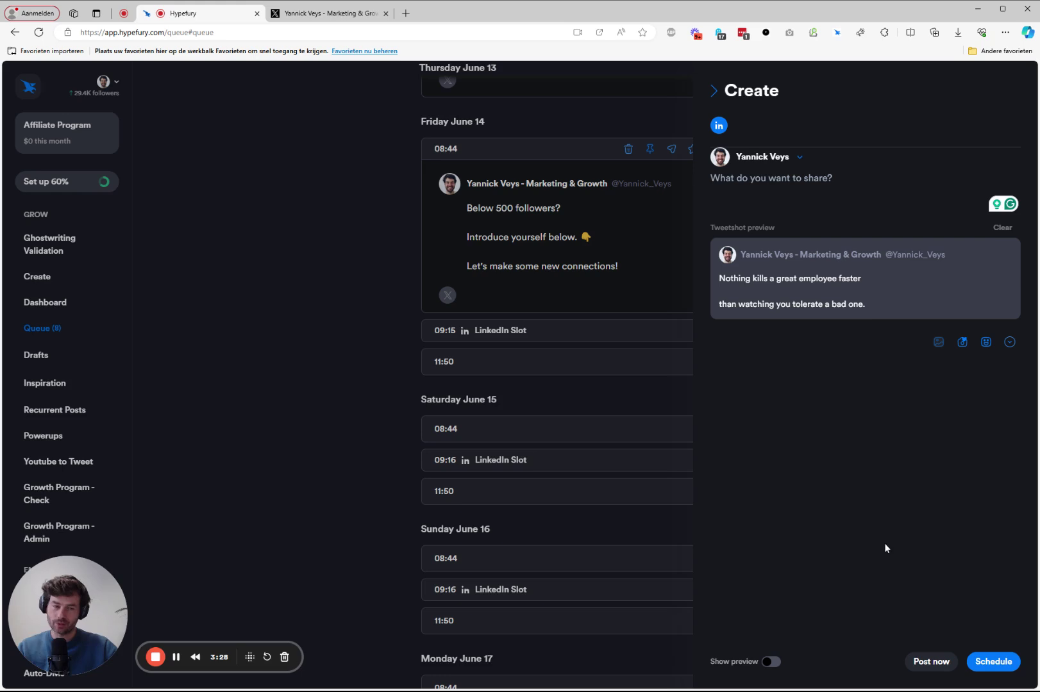
left_click(1000, 229)
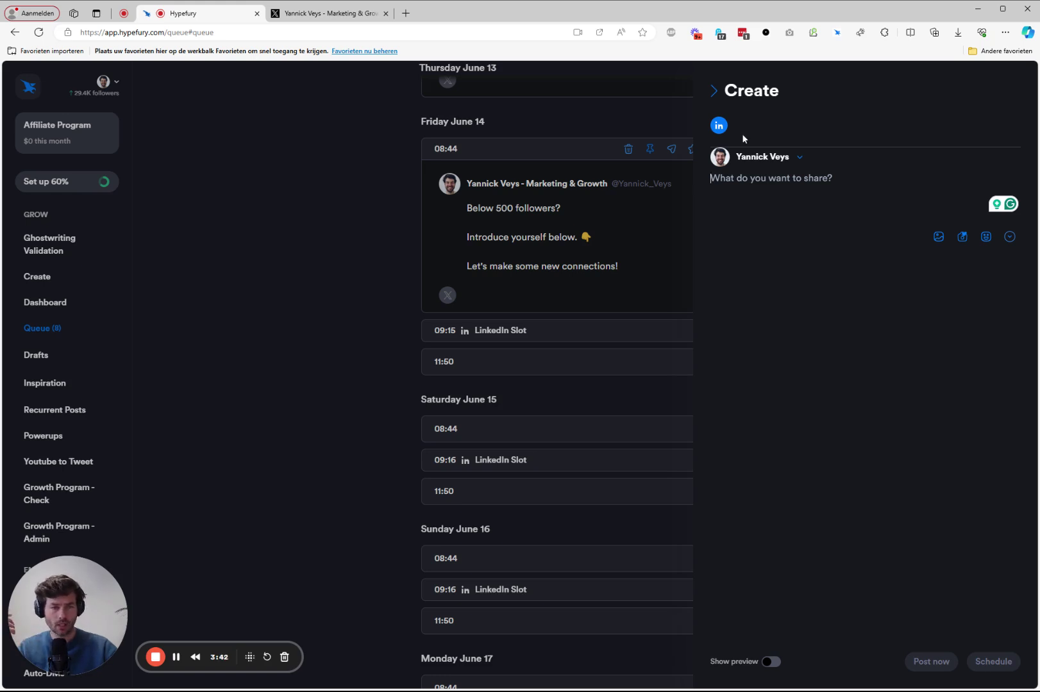
left_click(716, 91)
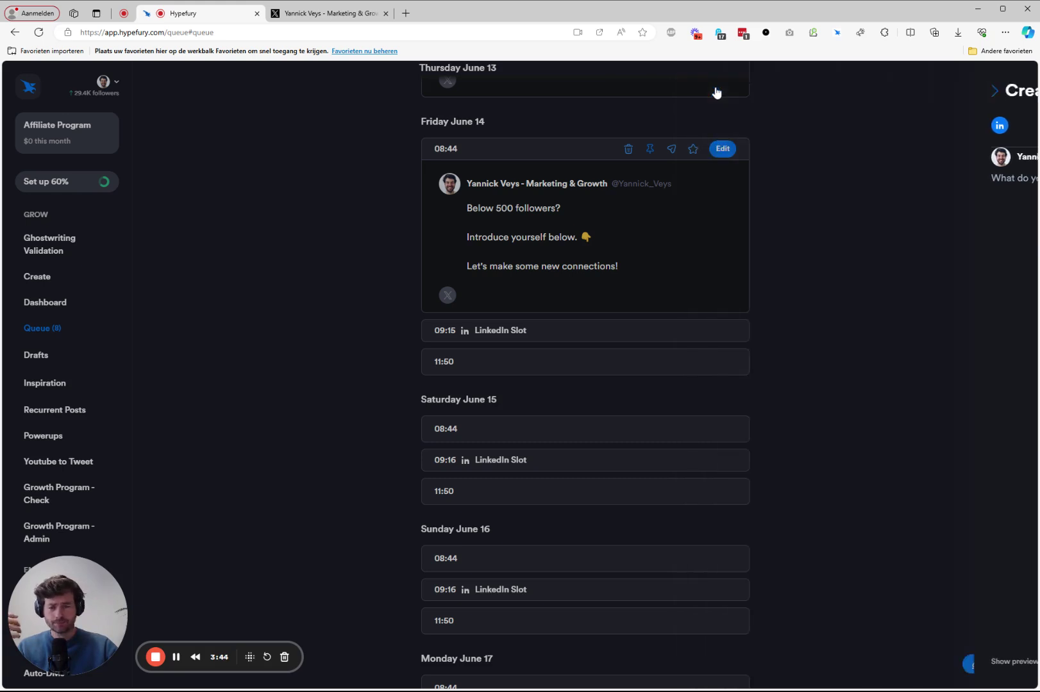
Revisit the Connections settings to view the linked social accounts, and return to the queue.
left_click(107, 93)
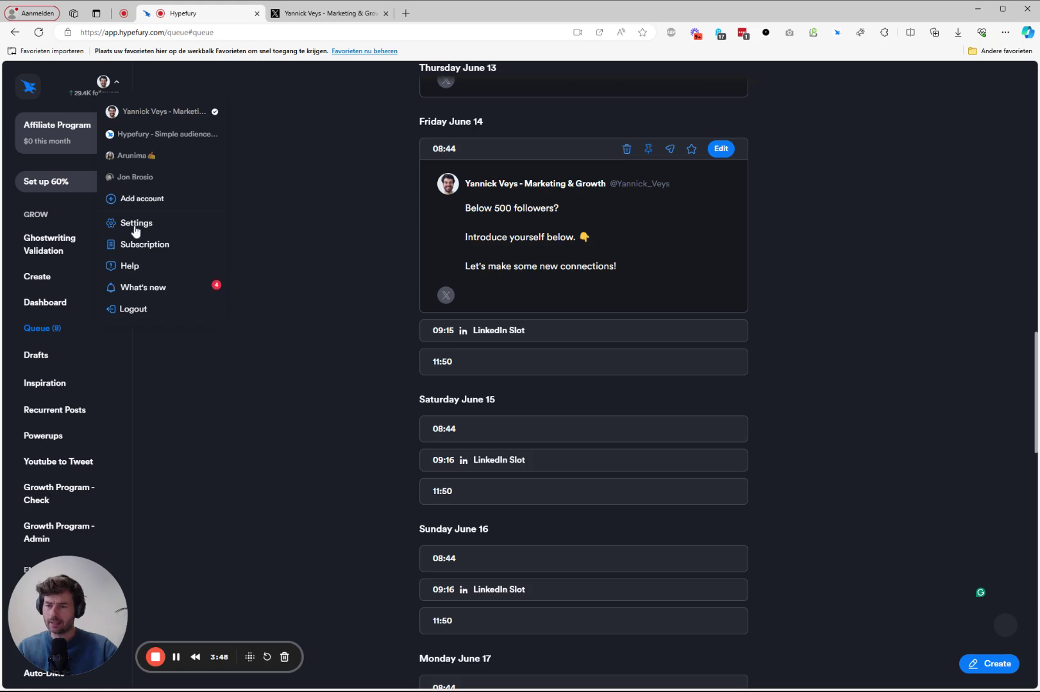
left_click(134, 224)
left_click(544, 137)
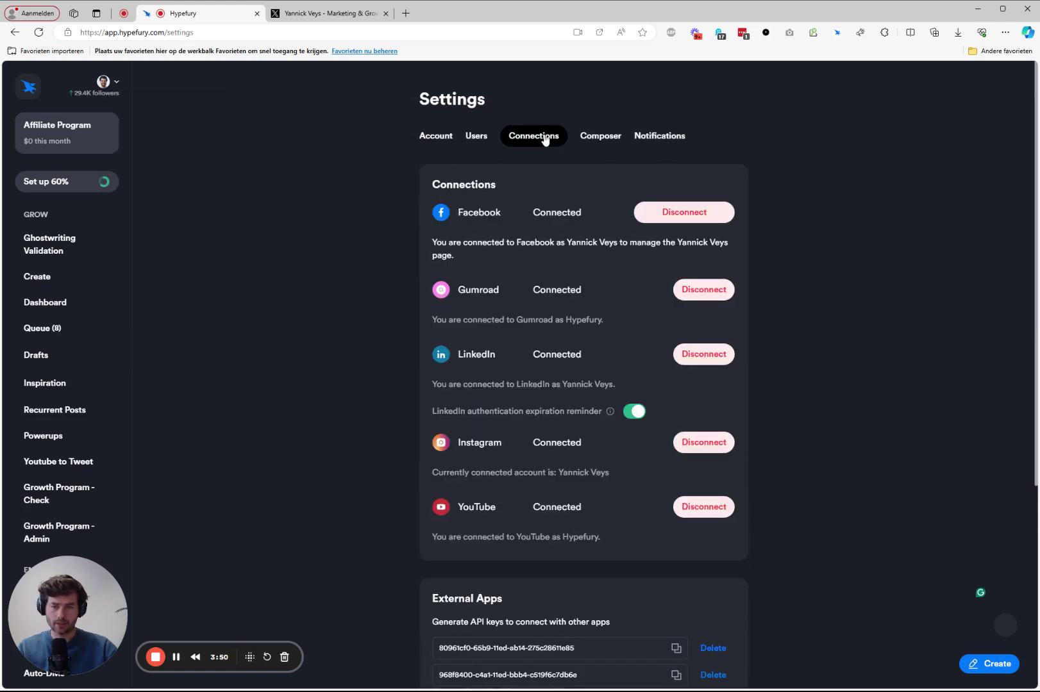
left_click(110, 86)
left_click(110, 86)
left_click(45, 329)
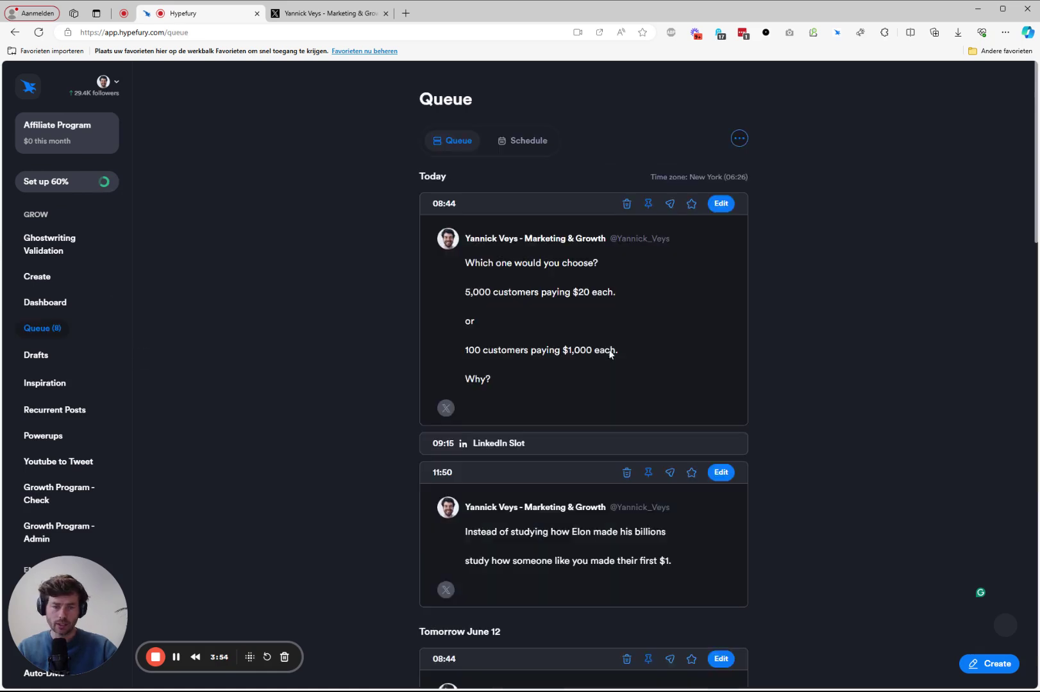
Add an Instagram slot on Monday at 16:30 to the posting schedule and check the updated slots.
left_click(527, 140)
left_click(723, 140)
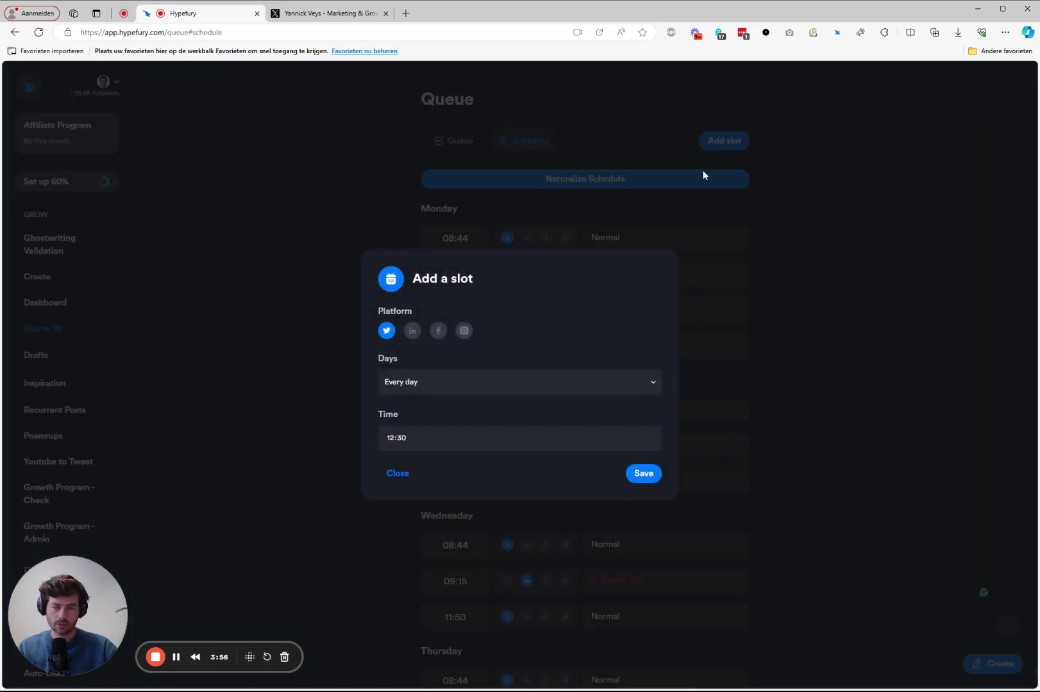
left_click(464, 331)
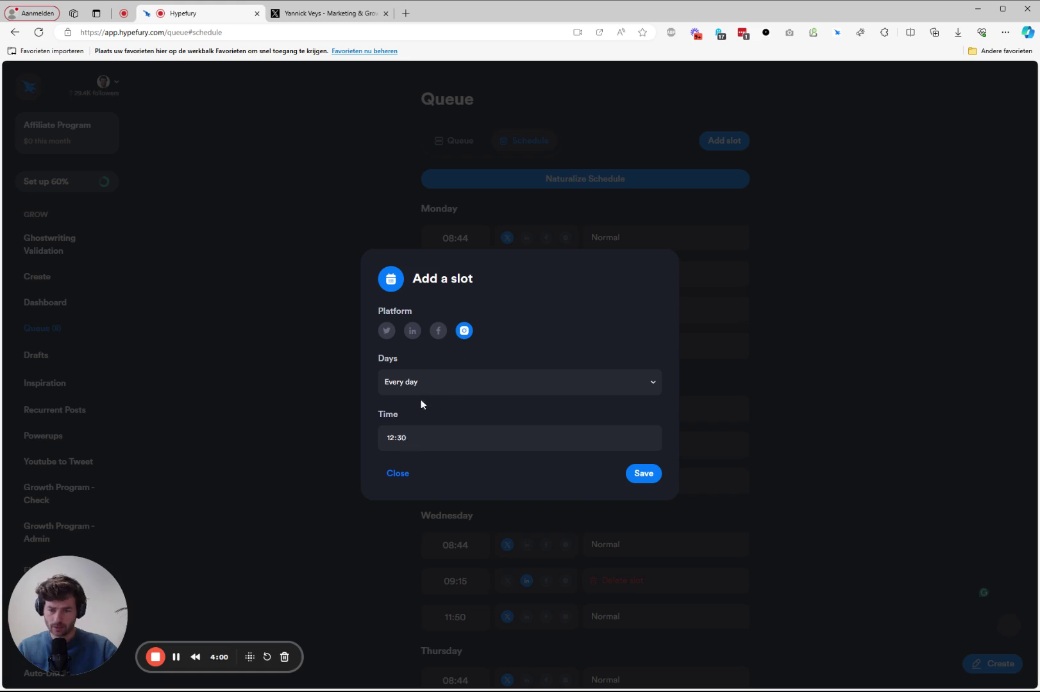
left_click(394, 440)
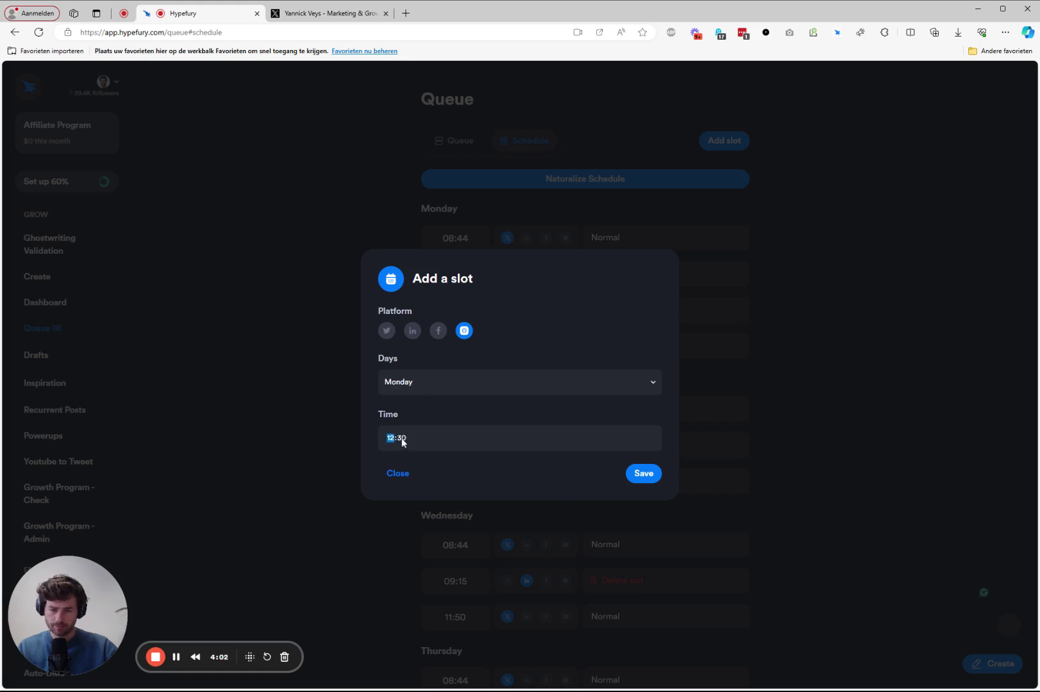
left_click(643, 474)
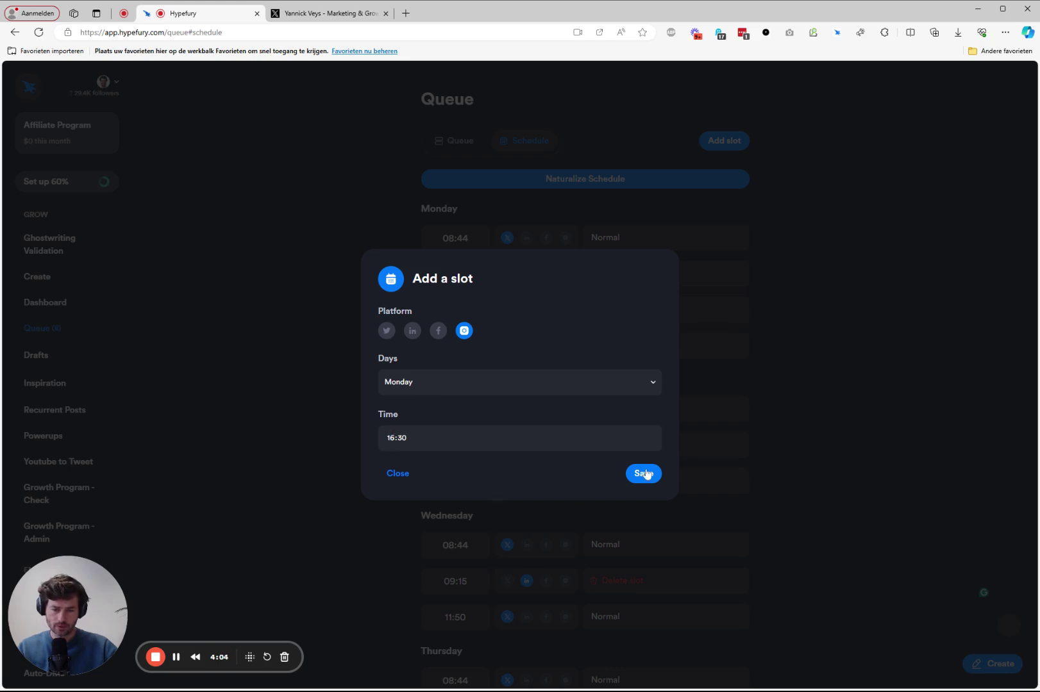
scroll(798, 337, "down", 8)
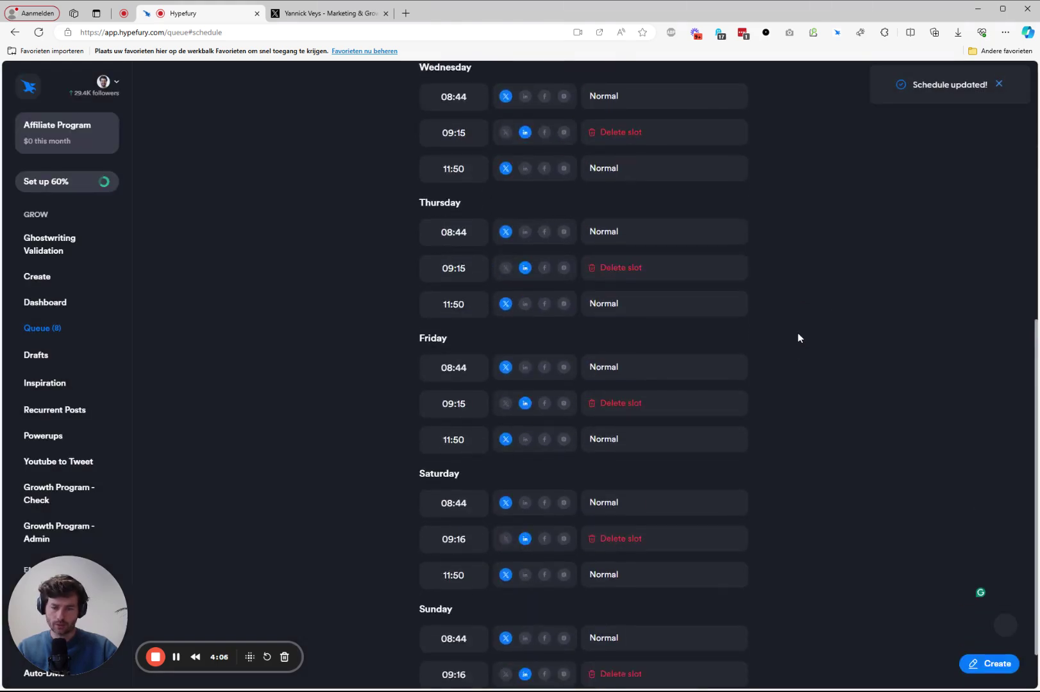
scroll(531, 250, "up", 8)
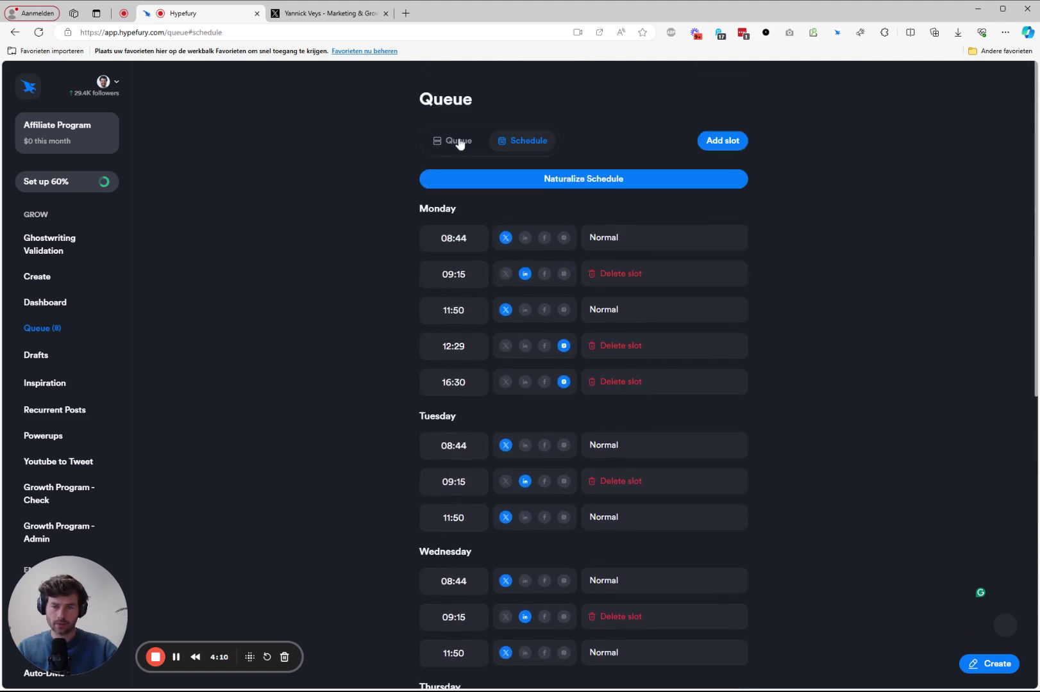
Try attaching the "This will grow your X account" tweetshot to the Monday June 17 16:30 Instagram slot, then close the composer.
left_click(456, 142)
scroll(795, 399, "down", 6)
scroll(795, 399, "down", 10)
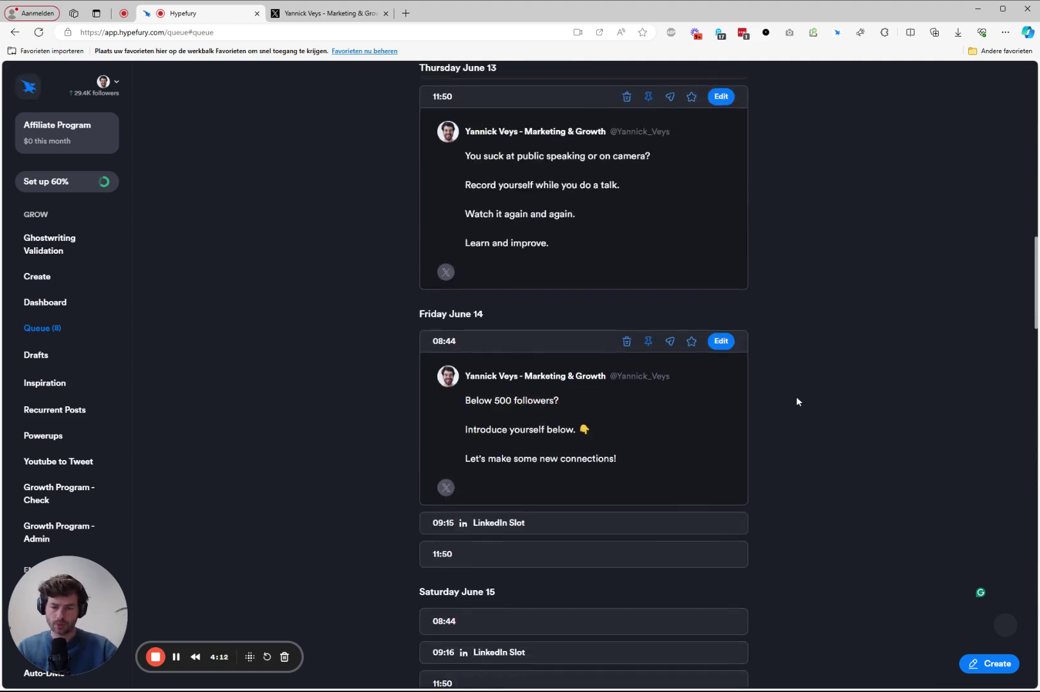
scroll(798, 401, "down", 4)
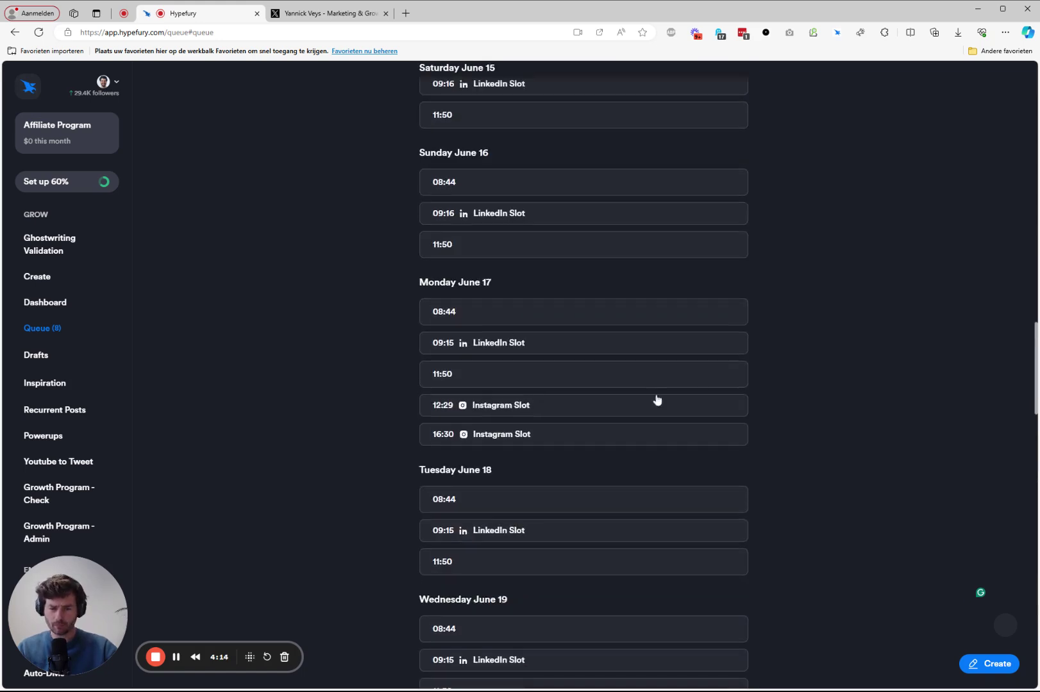
left_click(529, 433)
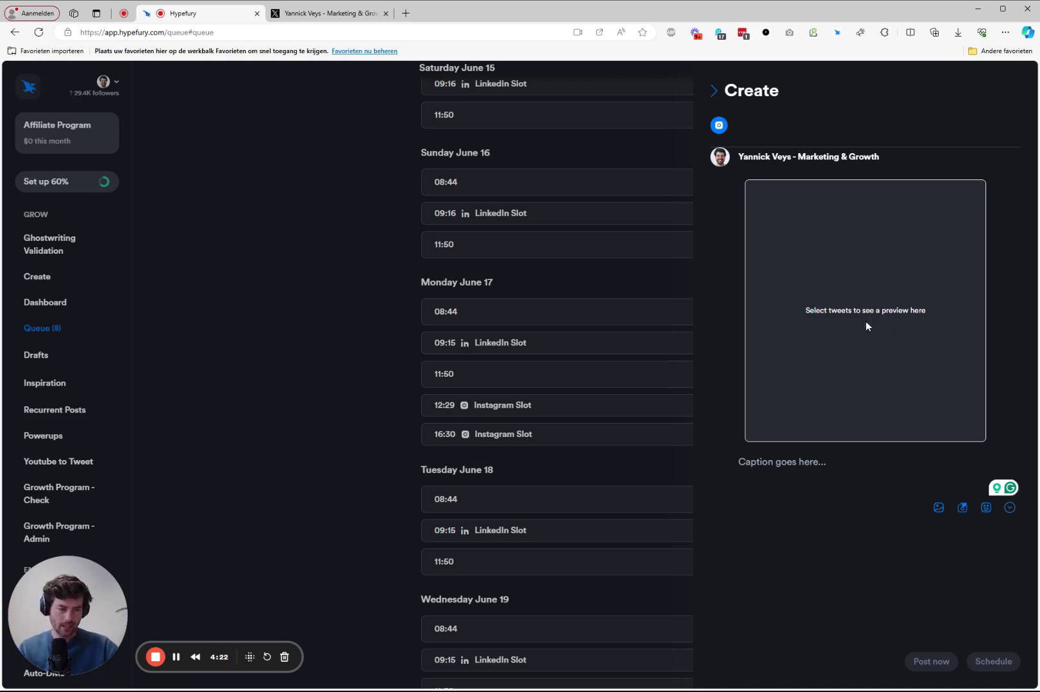
left_click(962, 508)
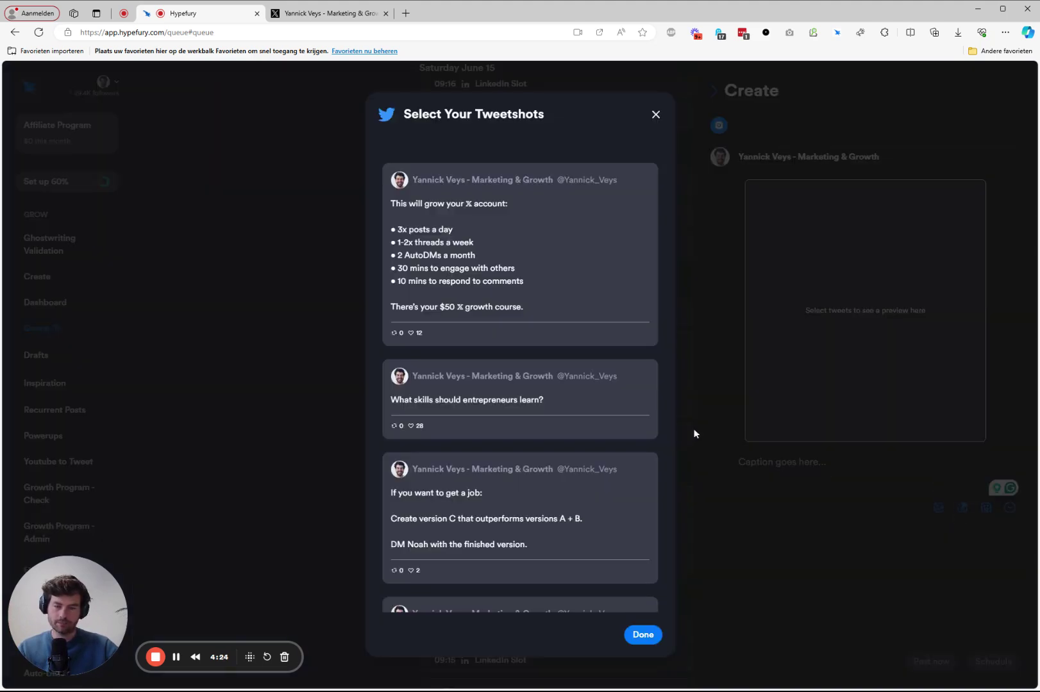
left_click(490, 244)
left_click(644, 634)
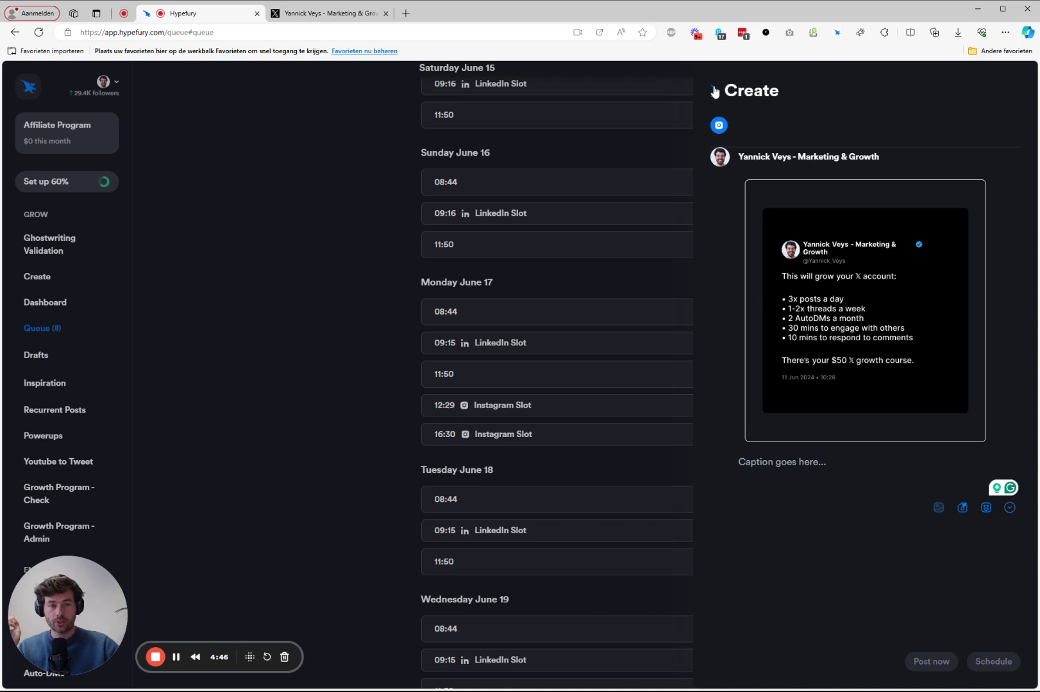
left_click(715, 92)
Open the Composer settings and view the Tweetshots Customization section with its layouts and themes.
left_click(104, 85)
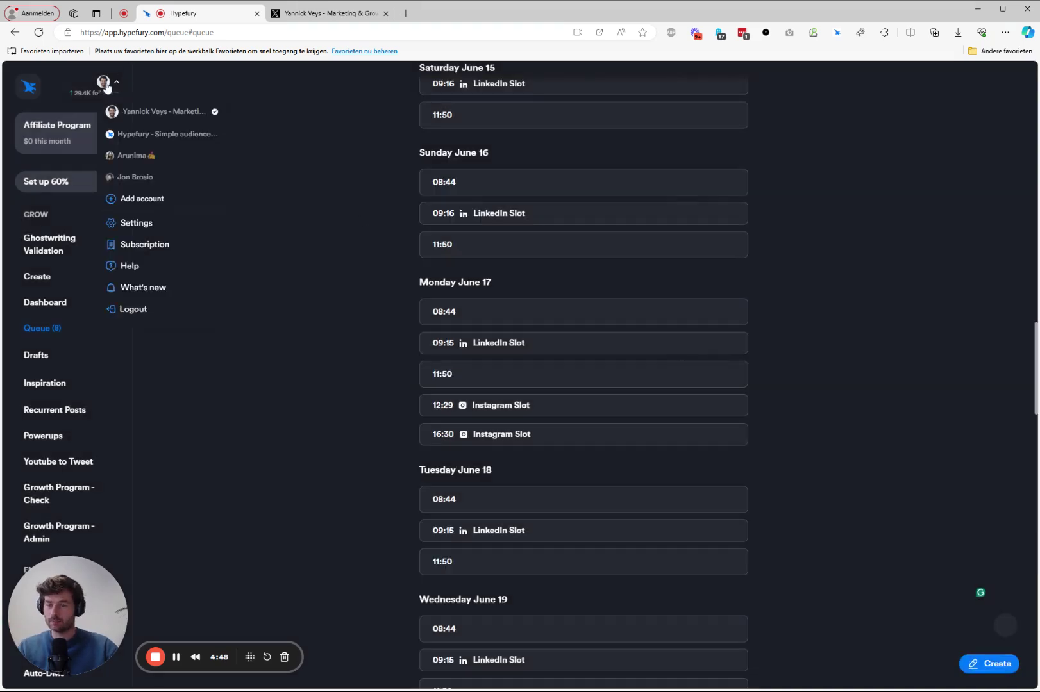
left_click(126, 223)
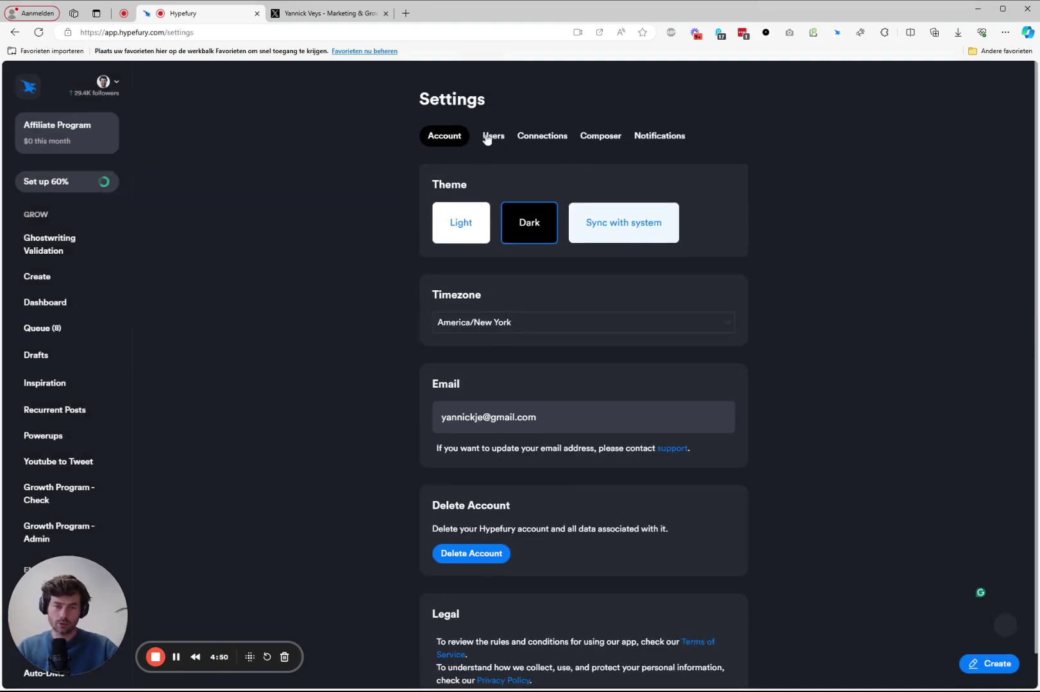
scroll(408, 244, "down", 1)
scroll(468, 132, "up", 1)
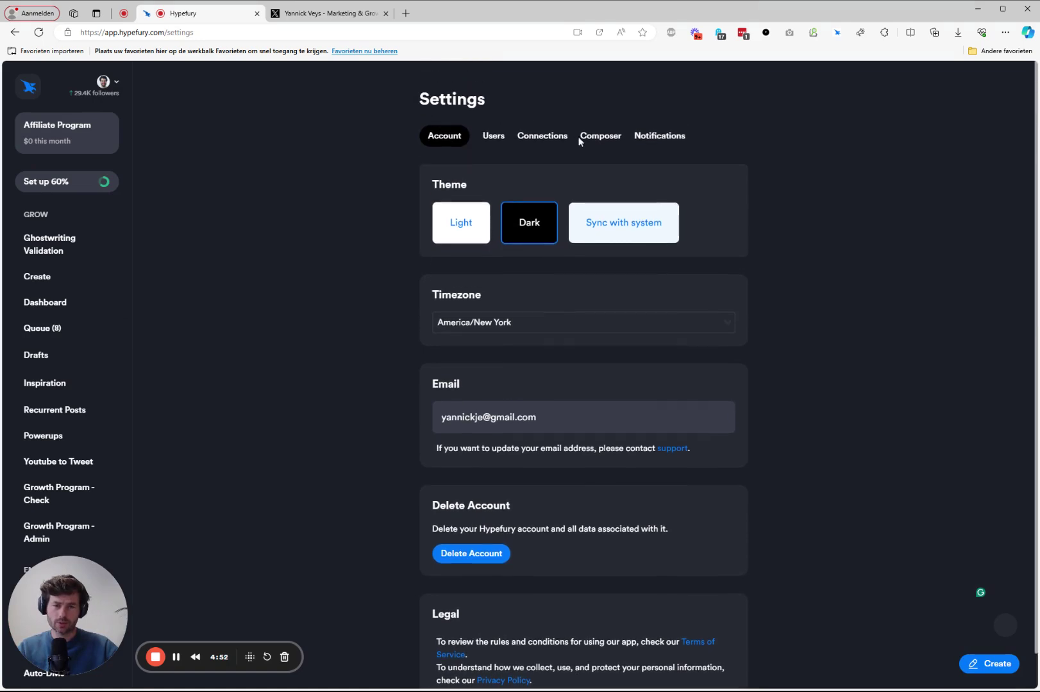
left_click(584, 138)
scroll(587, 256, "down", 4)
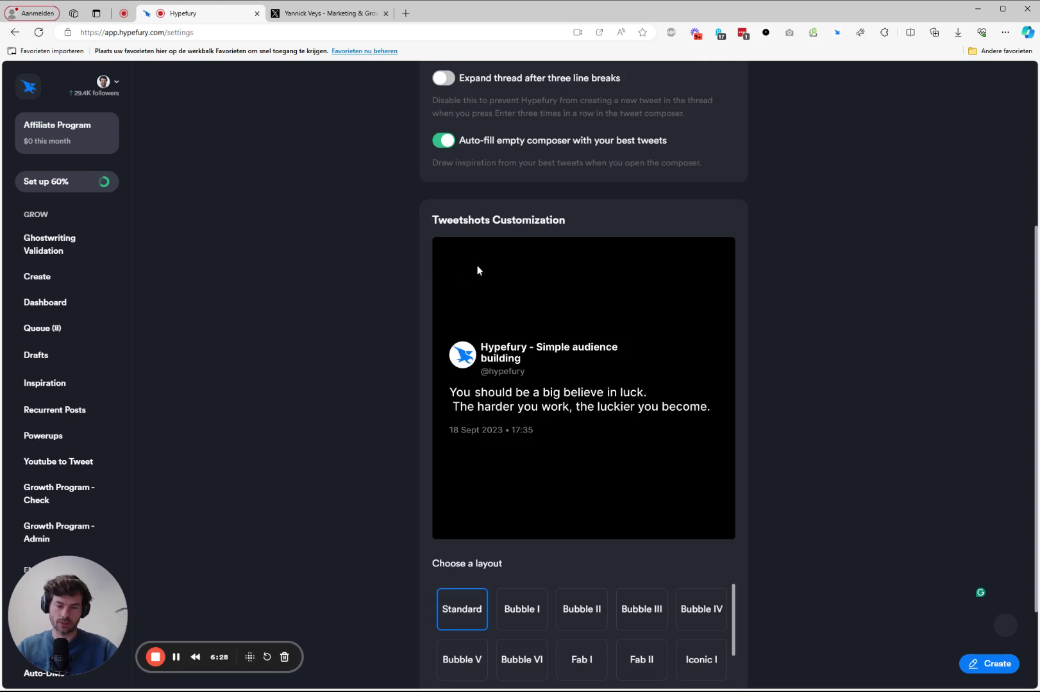
scroll(449, 295, "down", 2)
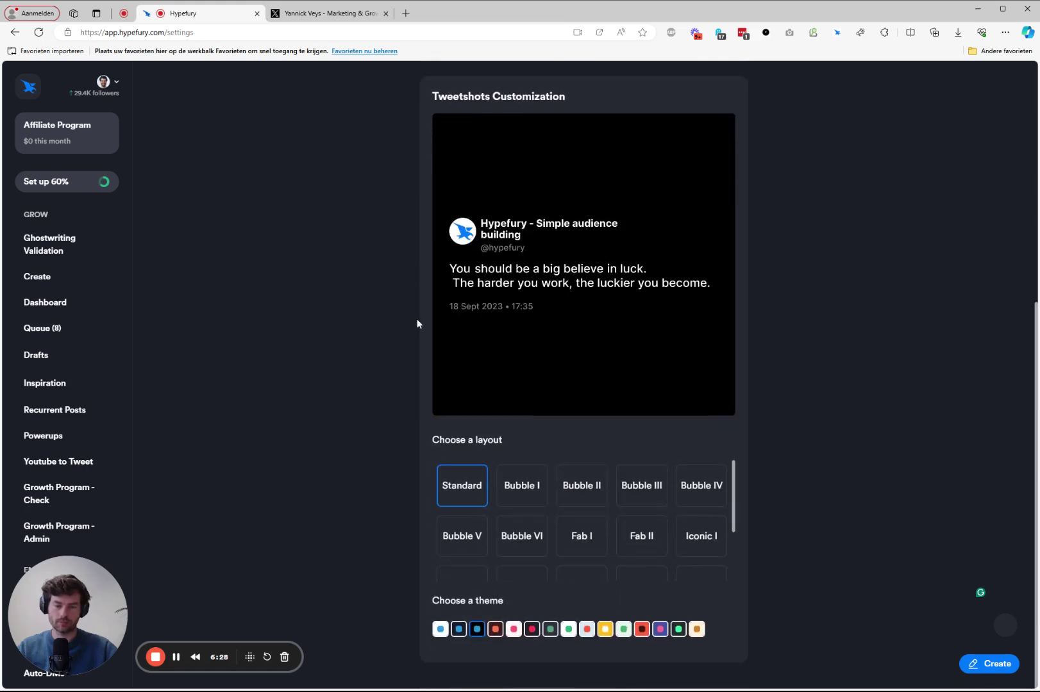
Preview the Bubble I, Bubble II, Fab II, Iconic I, Nova III and Simple II layouts for tweetshots.
left_click(524, 494)
left_click(581, 487)
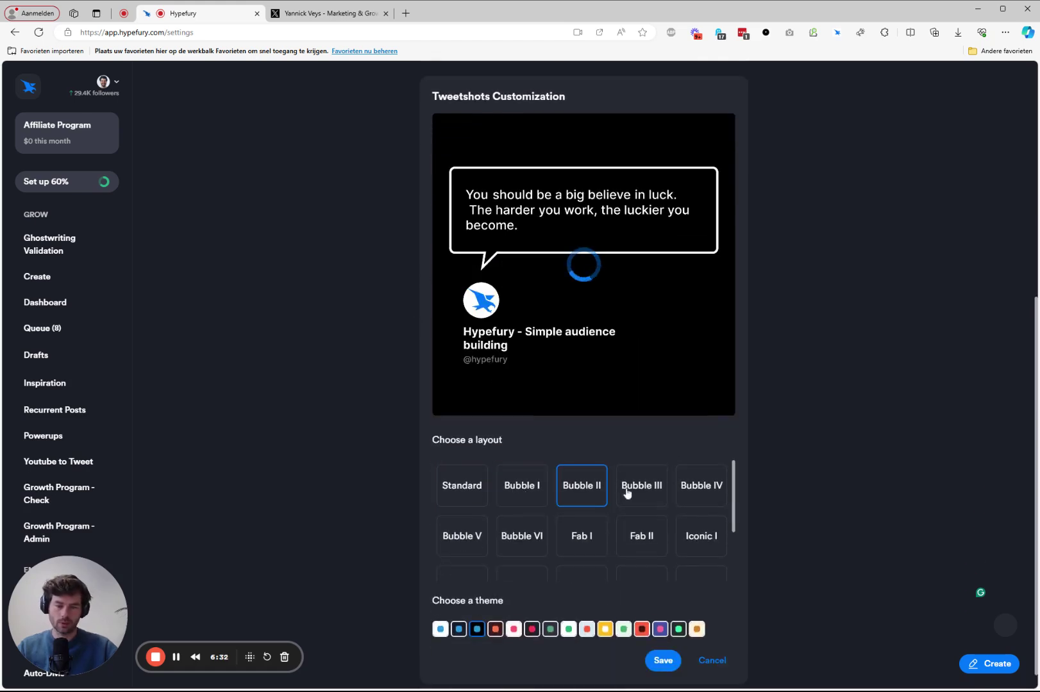
left_click(647, 537)
scroll(643, 536, "down", 1)
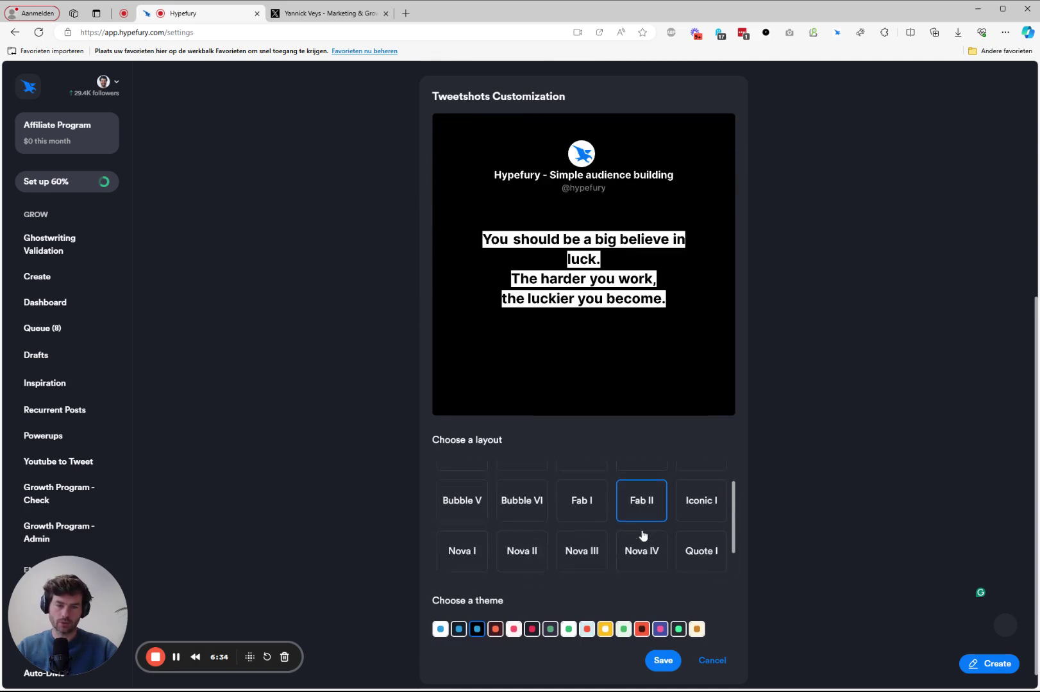
left_click(686, 493)
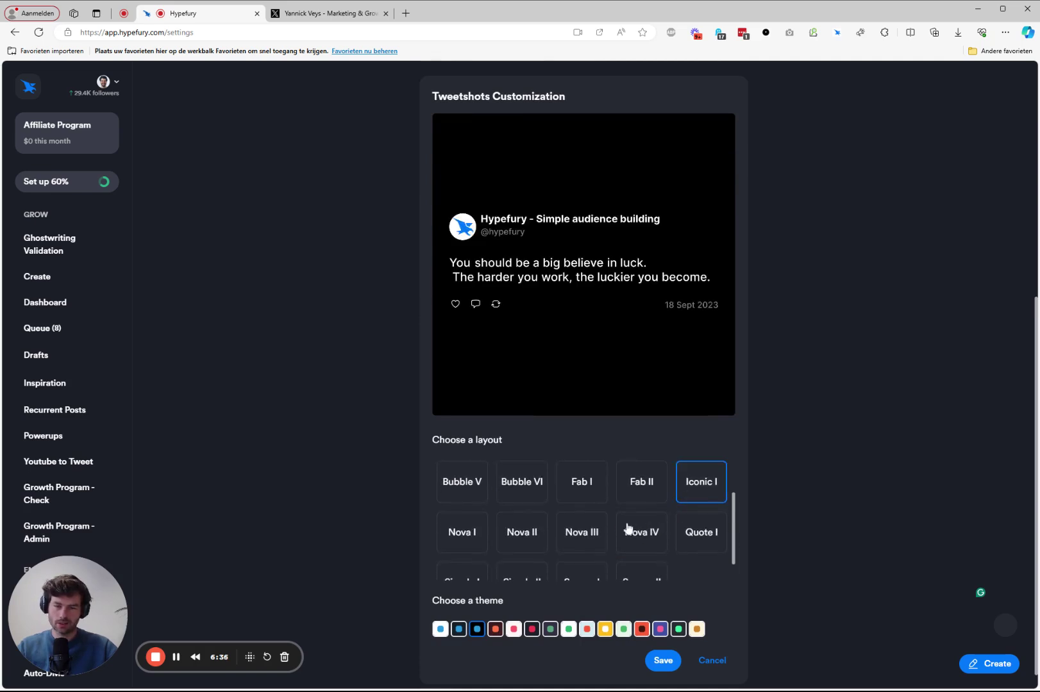
left_click(577, 533)
scroll(547, 518, "down", 1)
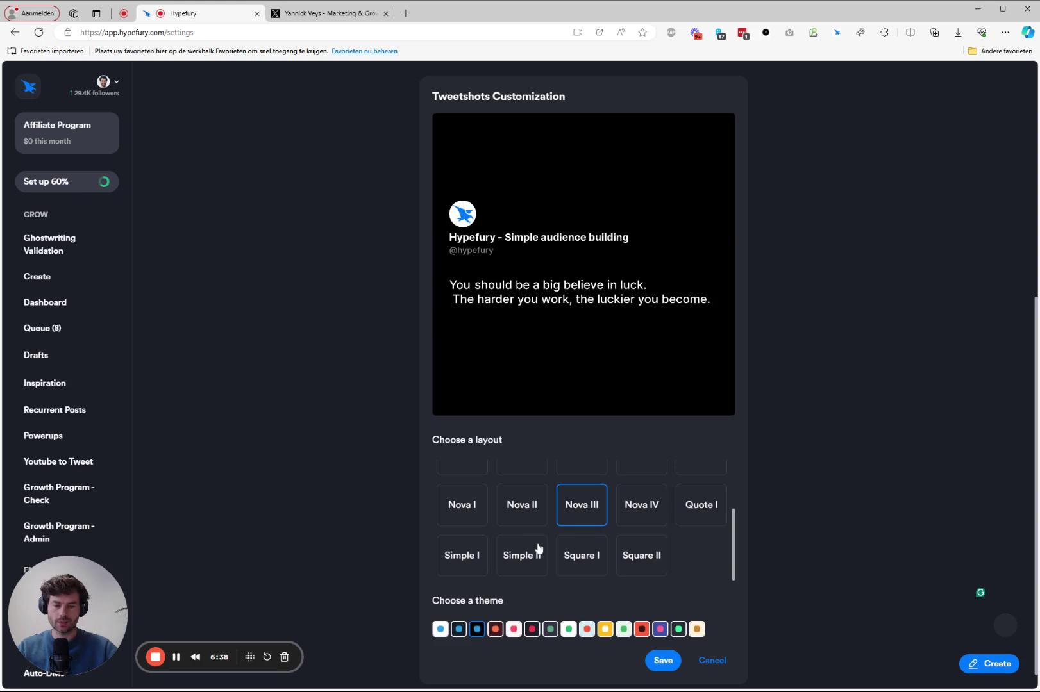
left_click(538, 550)
scroll(540, 536, "up", 3)
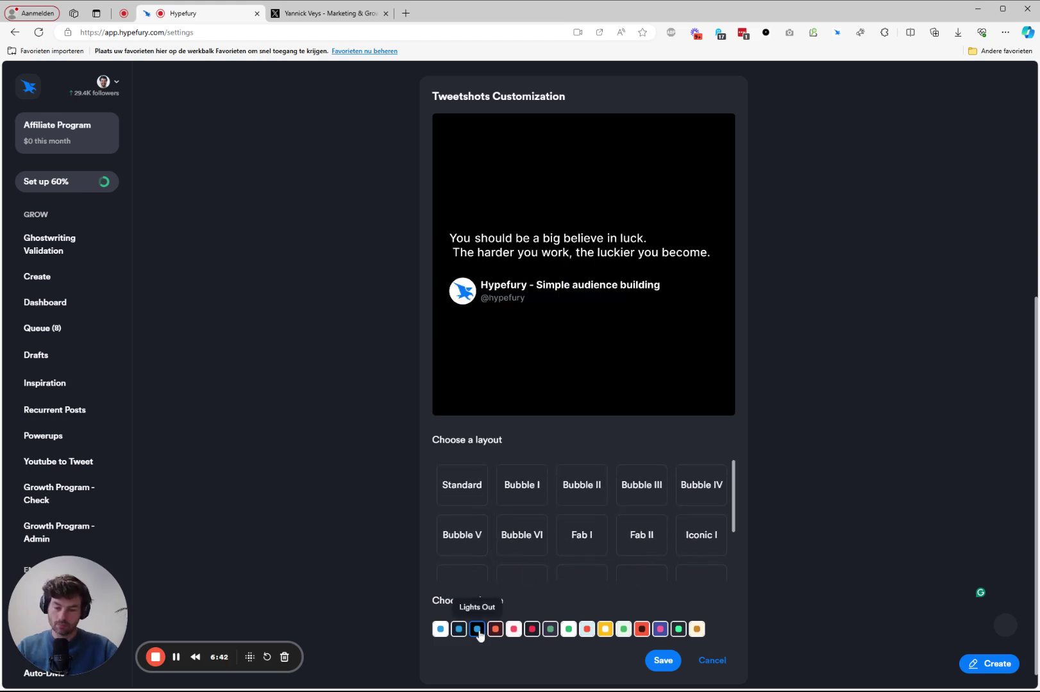
Preview several tweetshot themes, including Forest, Pattens Blue and Pumpkin, return to Lights Out, and cancel the customization changes.
left_click(513, 630)
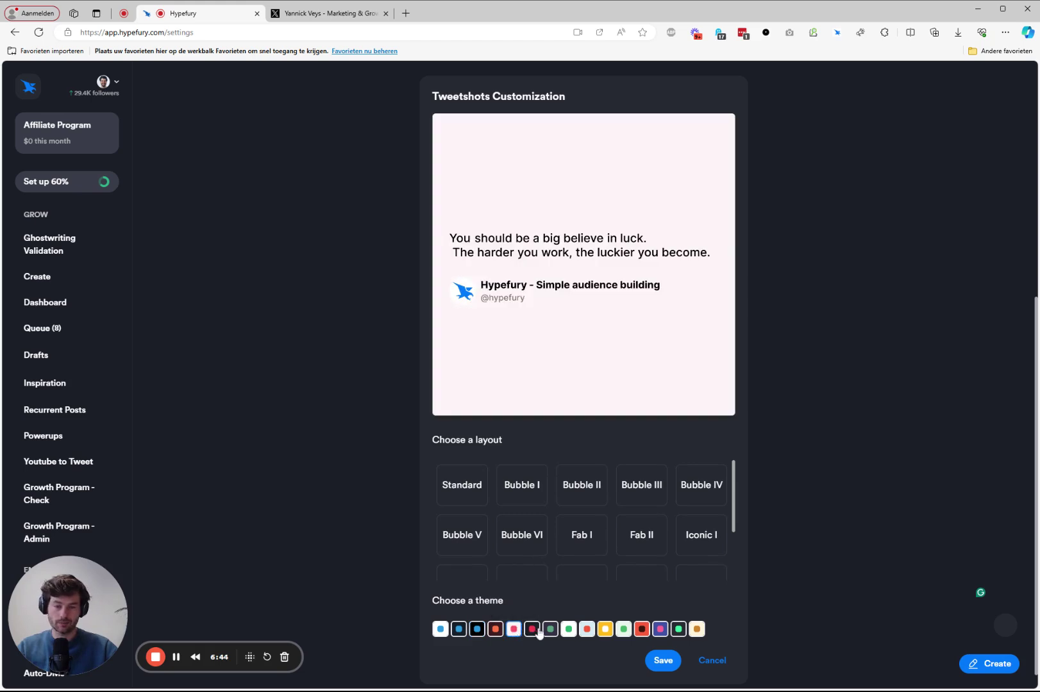
left_click(538, 632)
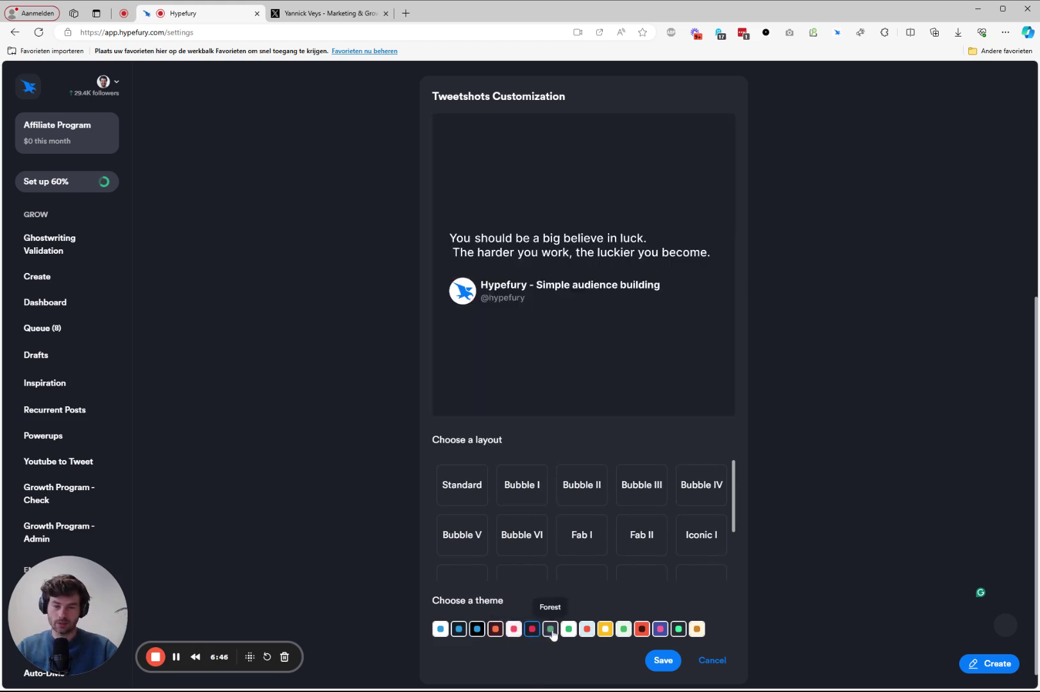
left_click(552, 632)
left_click(569, 631)
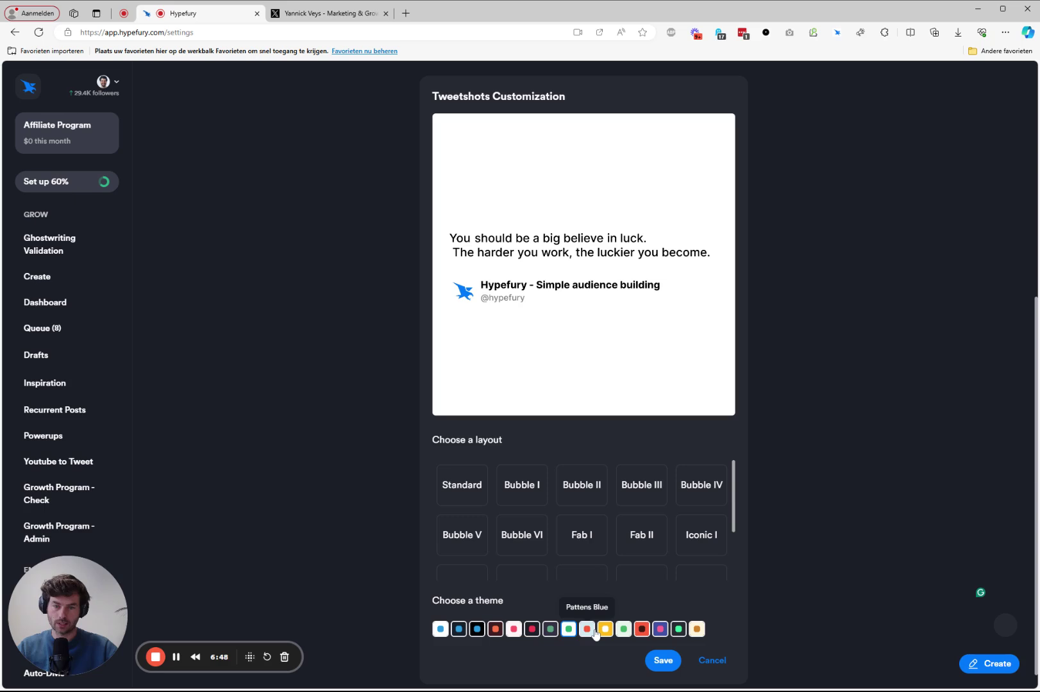
left_click(594, 632)
left_click(605, 630)
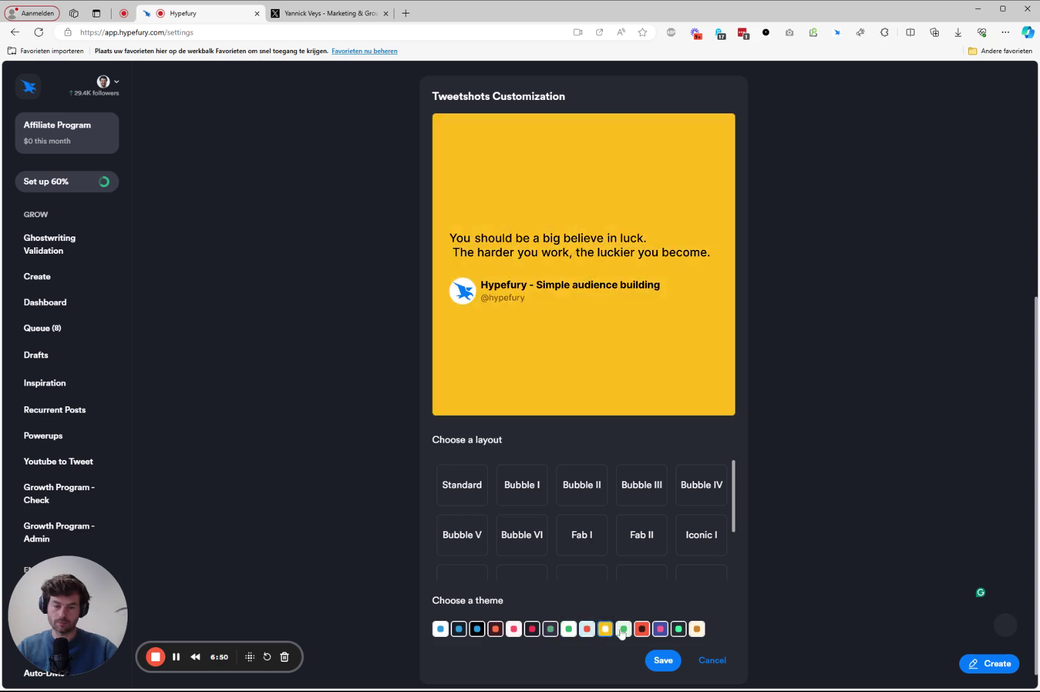
left_click(621, 631)
left_click(641, 632)
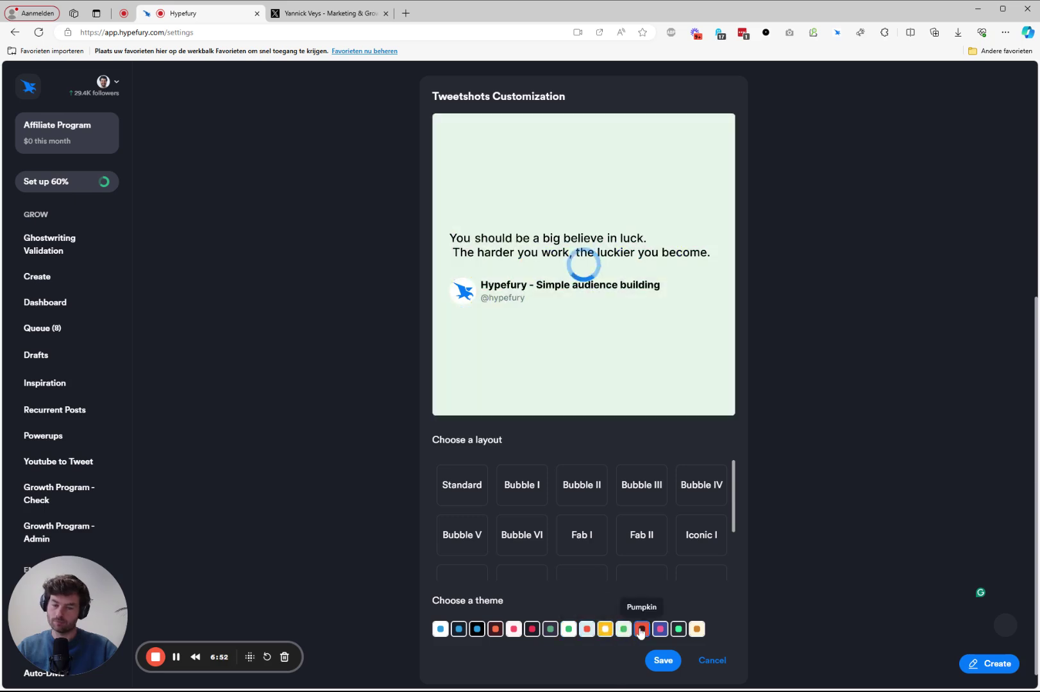
left_click(477, 629)
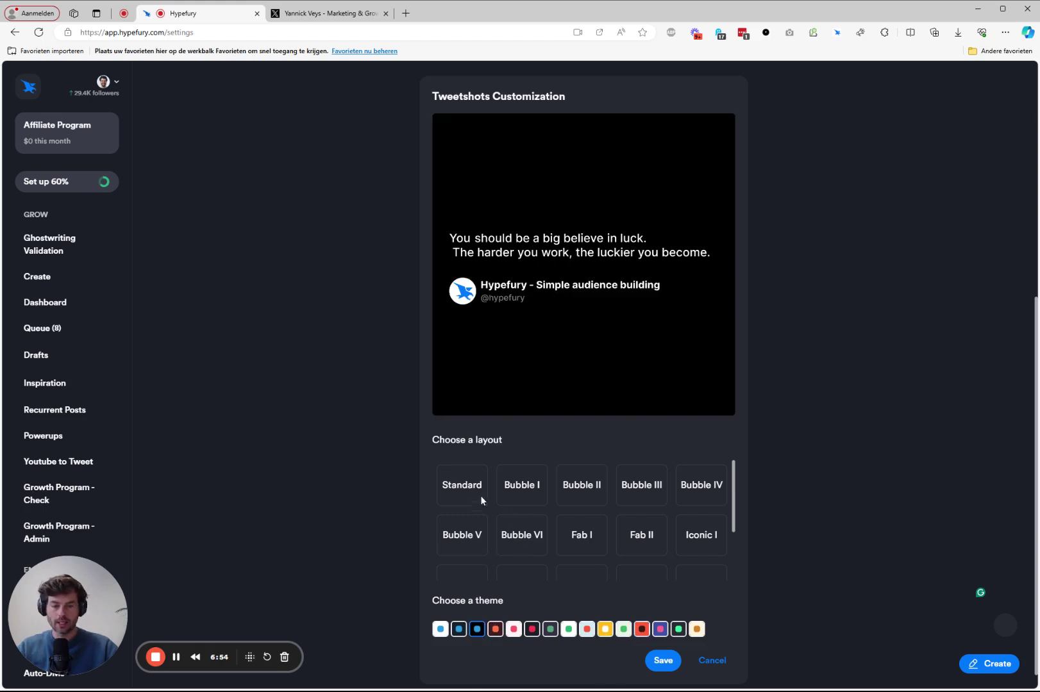
left_click(710, 661)
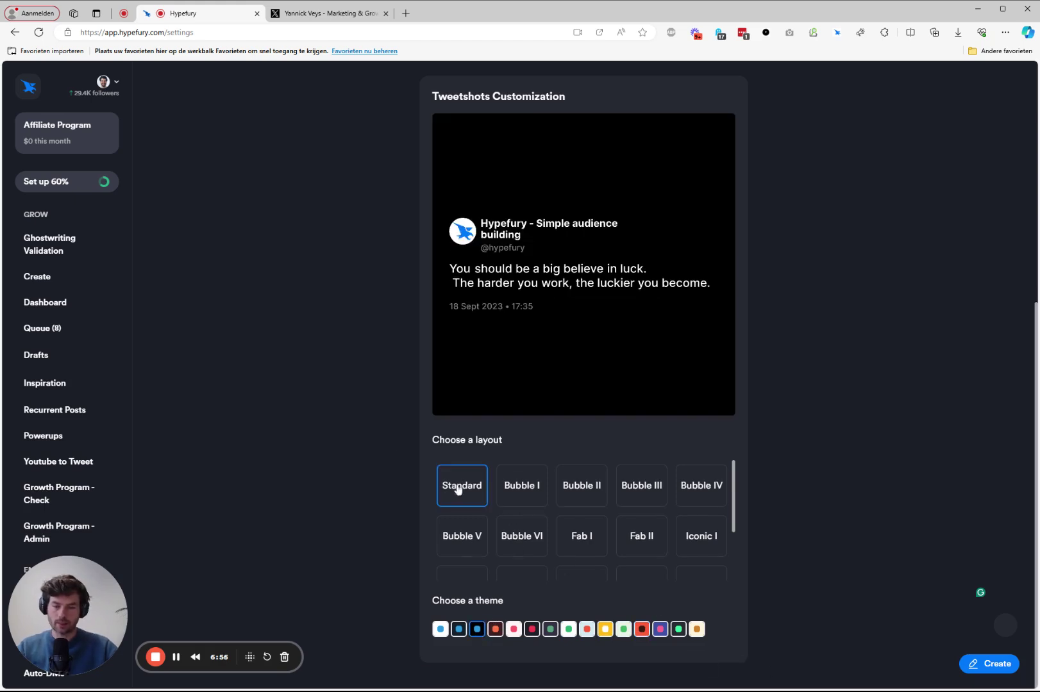
Return to the queue, view its bulk options for queued posts, and look through the scheduled posts and empty slots.
left_click(27, 276)
left_click(40, 329)
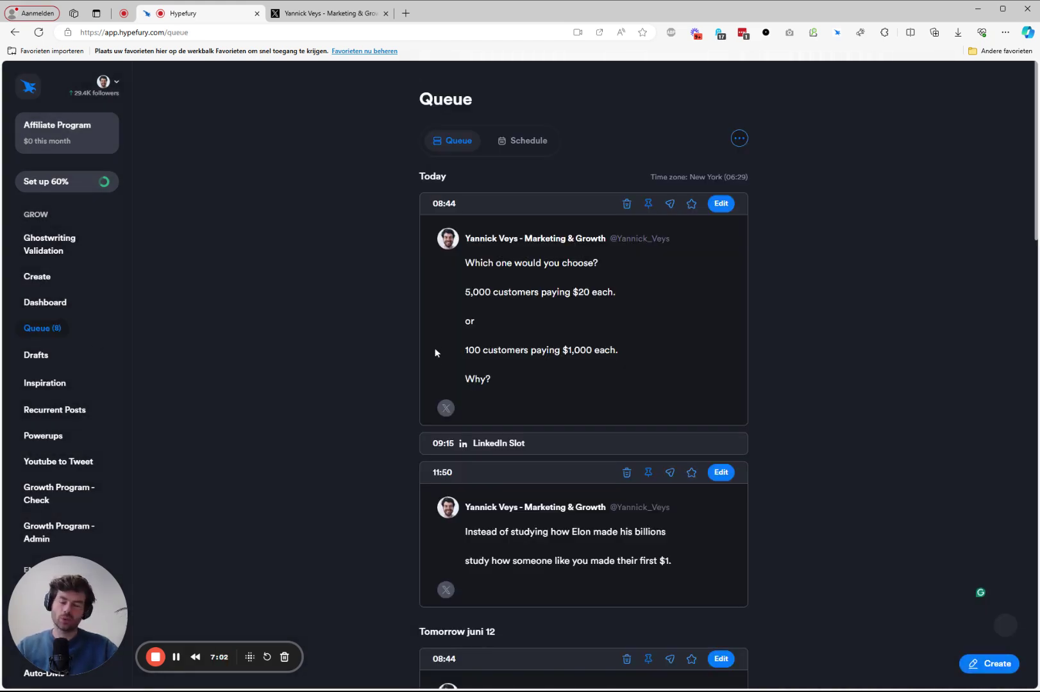
left_click(740, 138)
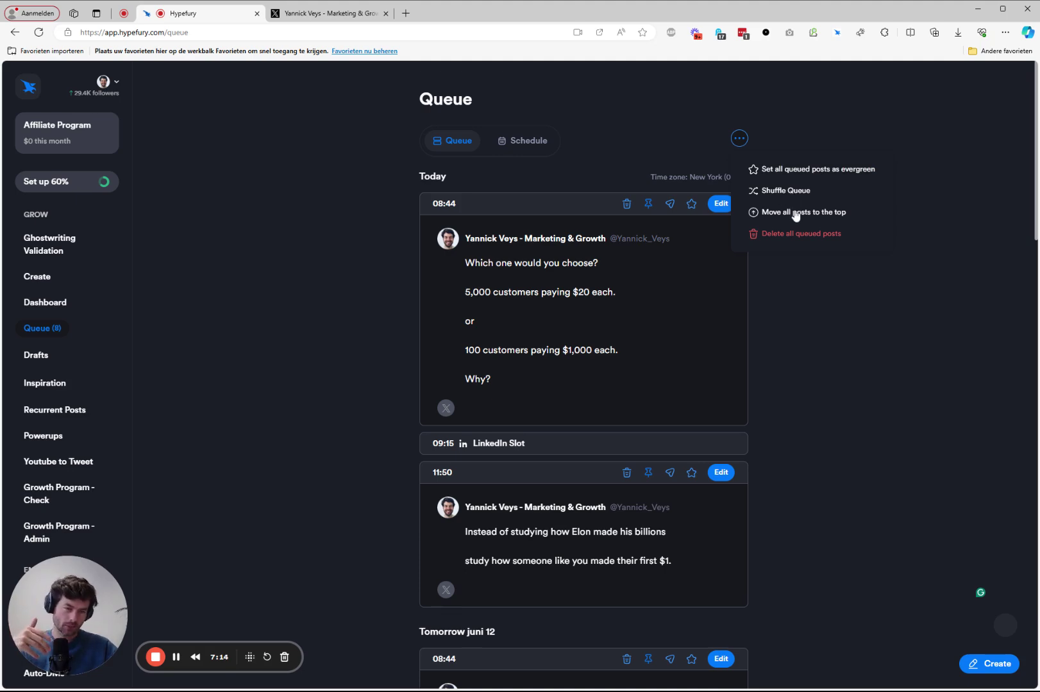
scroll(825, 411, "down", 15)
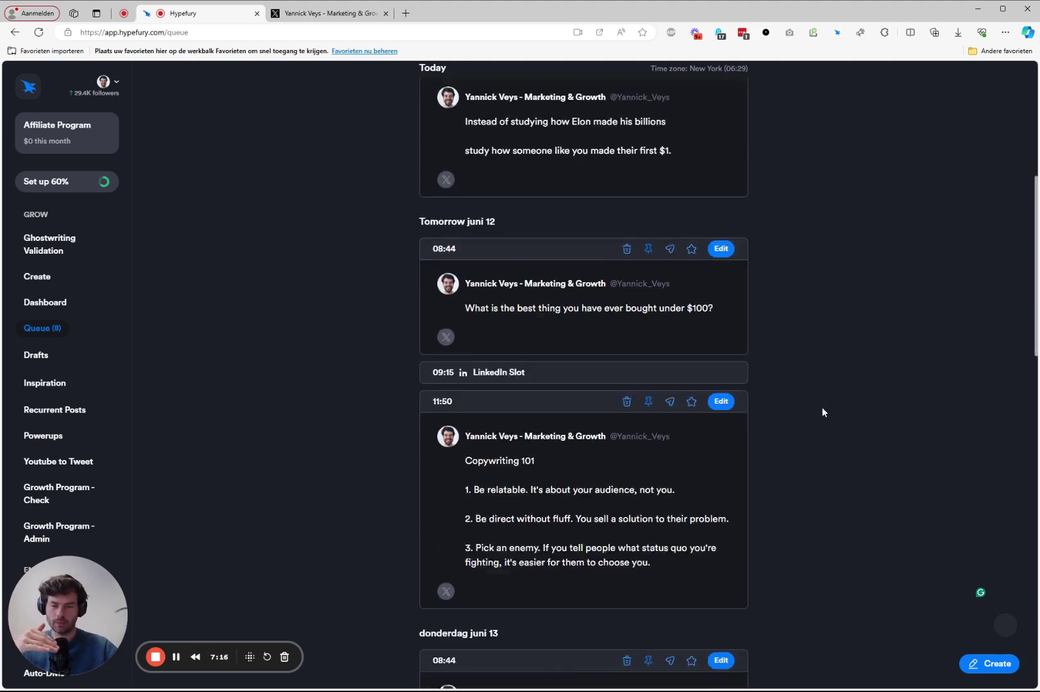
scroll(822, 412, "down", 10)
scroll(821, 406, "up", 14)
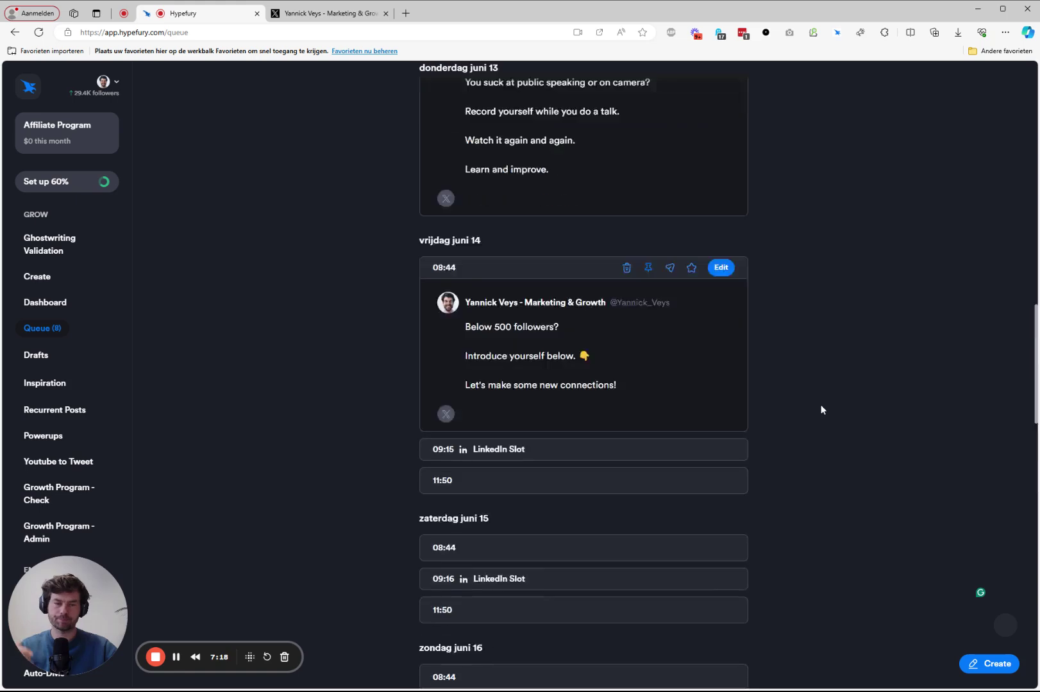
scroll(821, 404, "up", 10)
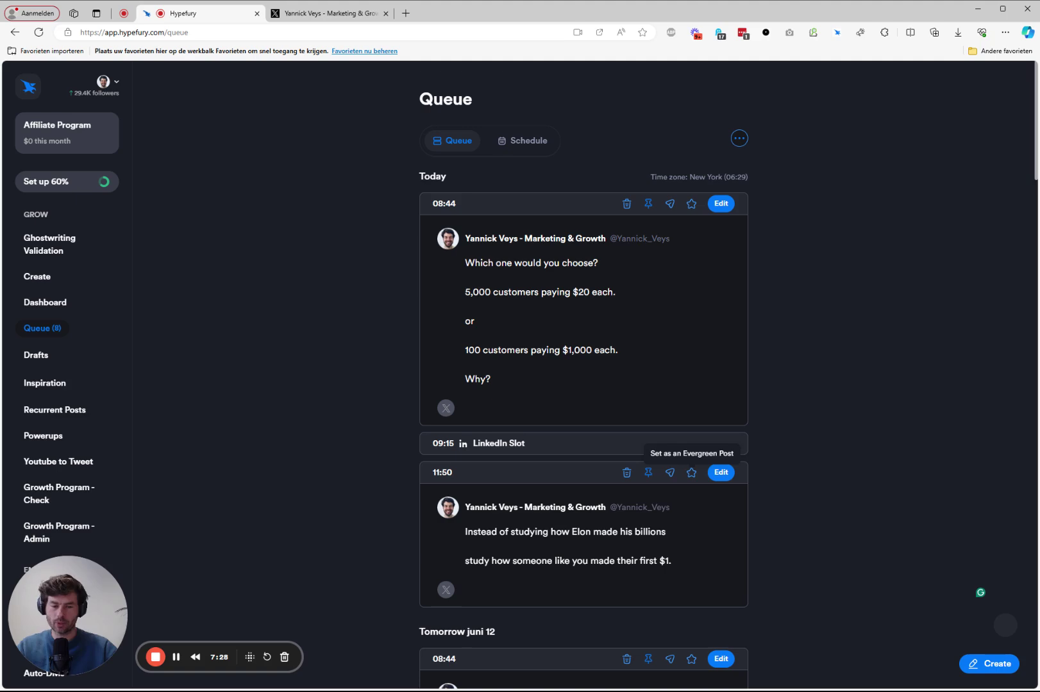
scroll(822, 301, "down", 10)
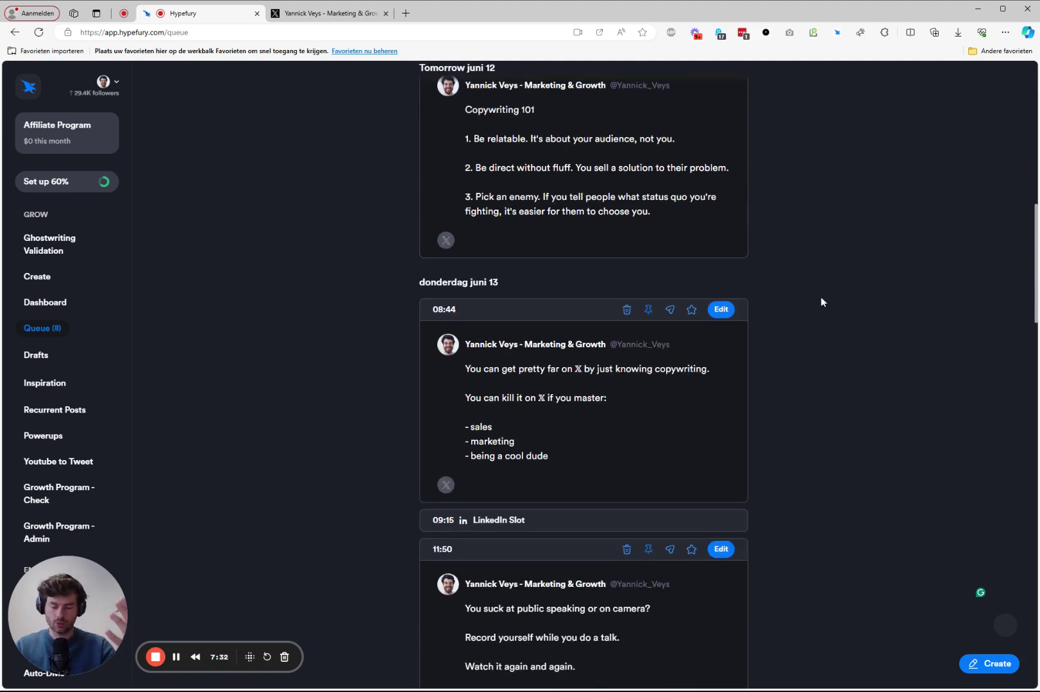
scroll(803, 291, "down", 8)
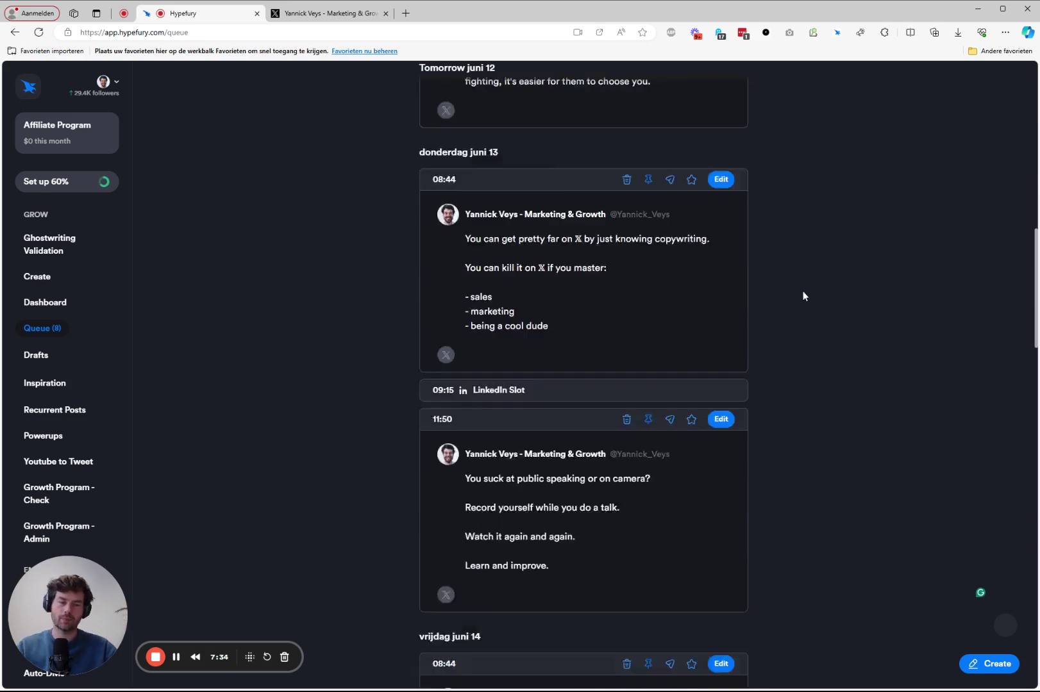
Open the Composer settings and examine the option that makes empty slots act as evergreen slots.
scroll(805, 289, "up", 18)
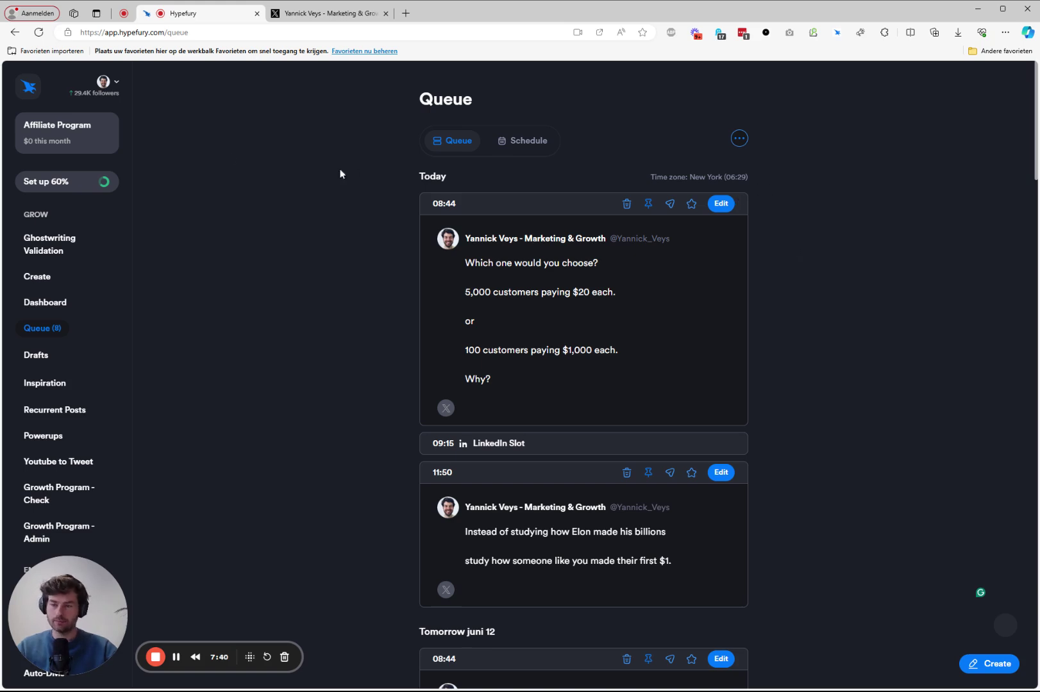
left_click(104, 82)
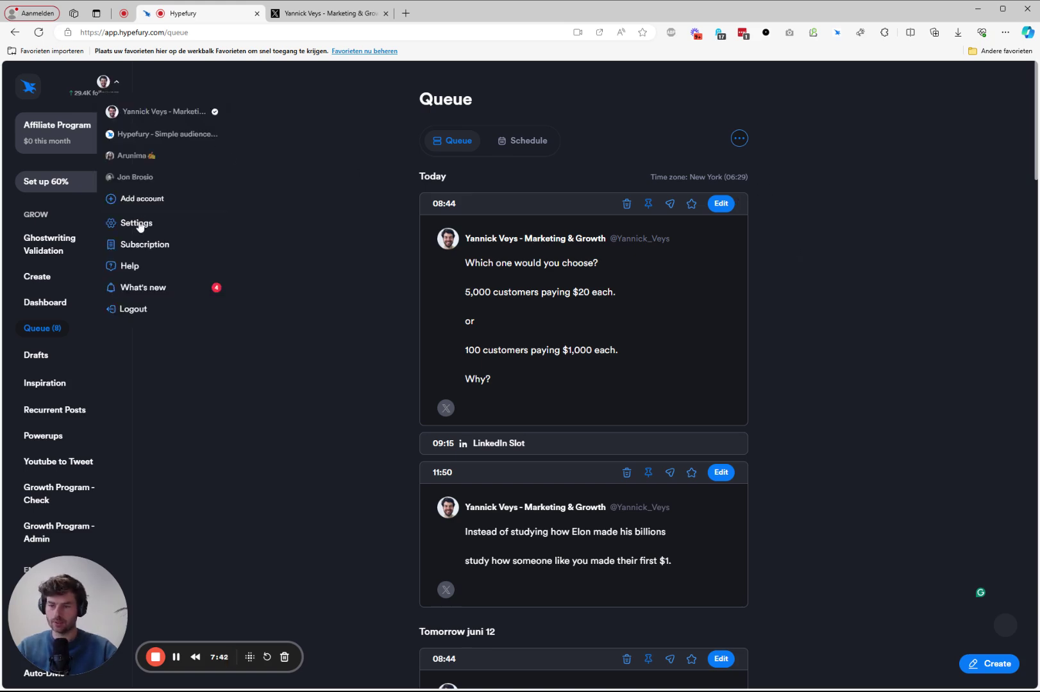
left_click(139, 223)
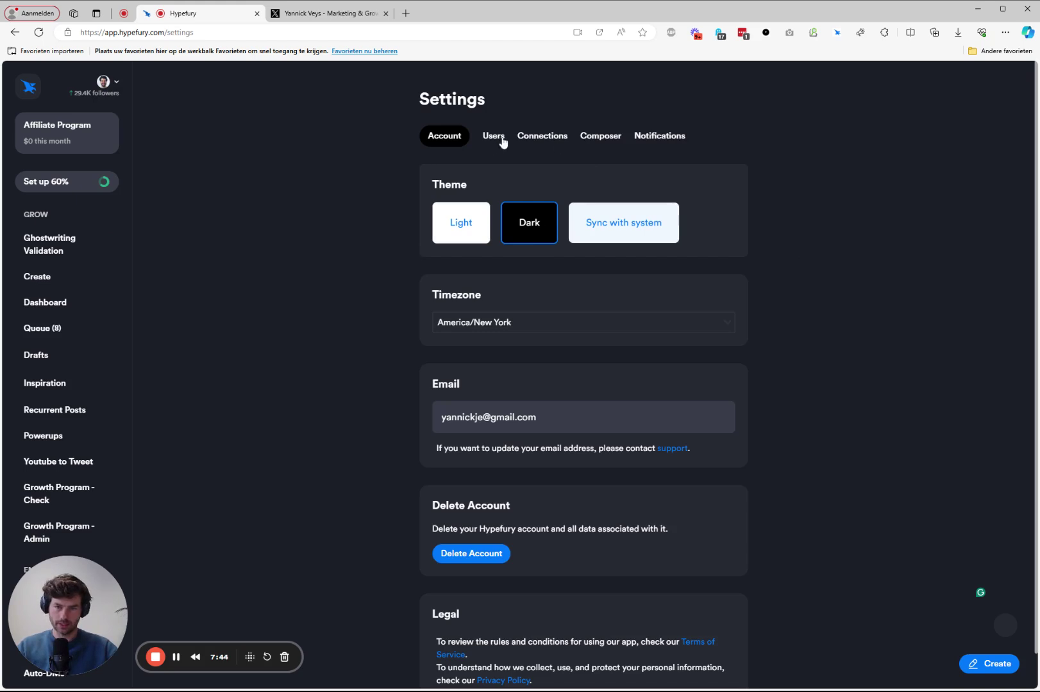
left_click(589, 141)
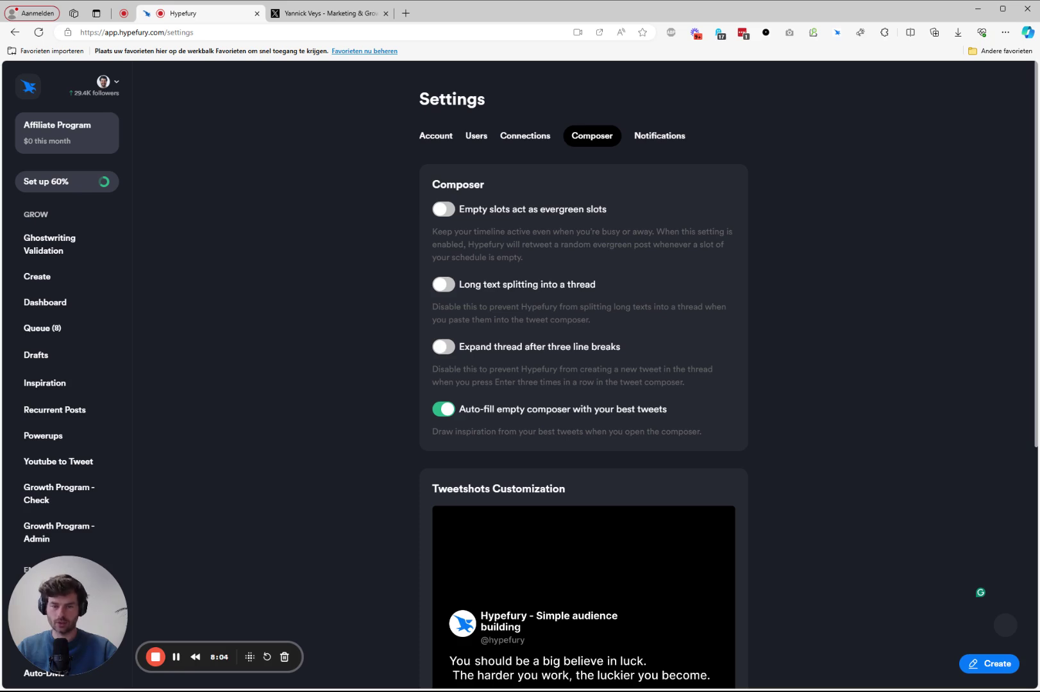
left_click_drag(432, 231, 546, 254)
left_click(546, 254)
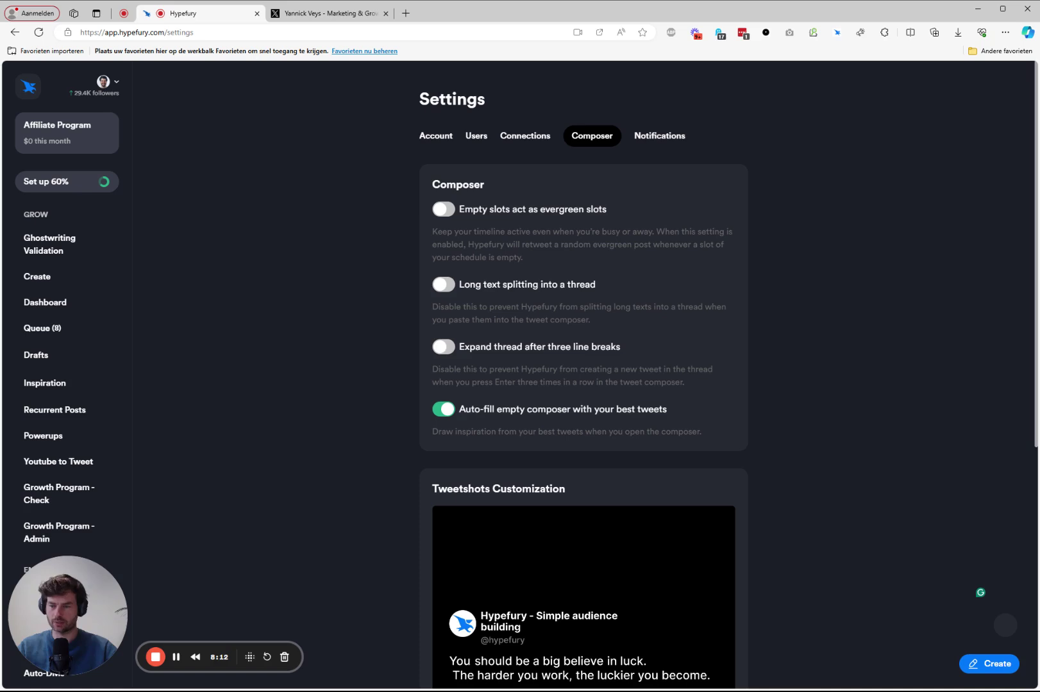
Return to the queue, then open the History page and look through the previously published posts.
left_click(43, 328)
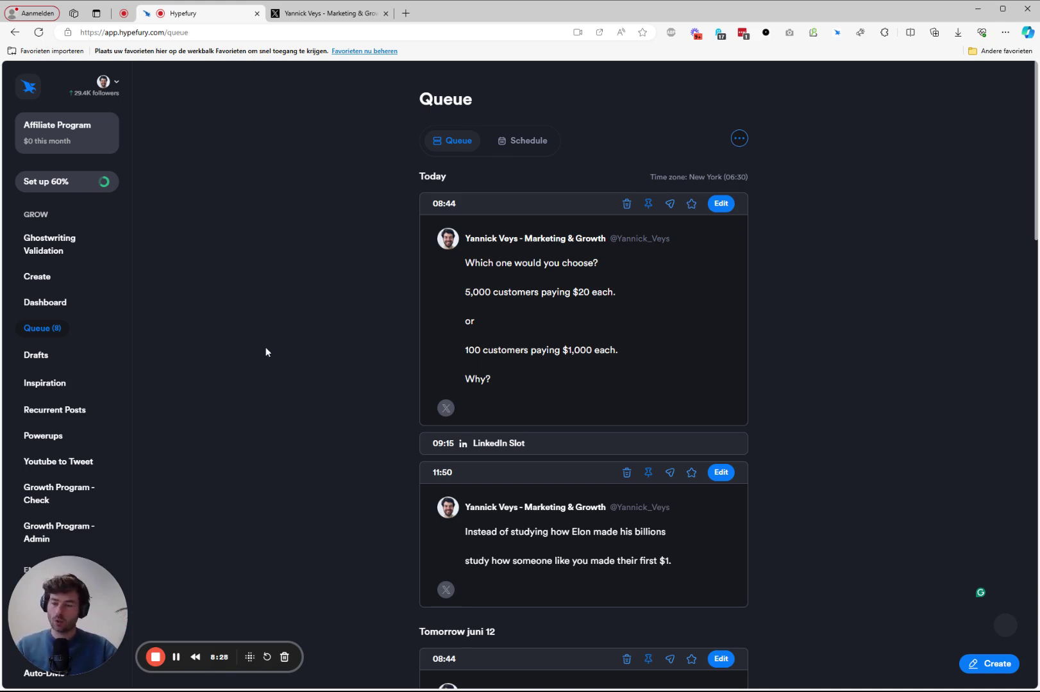
scroll(34, 417, "down", 4)
scroll(45, 411, "down", 3)
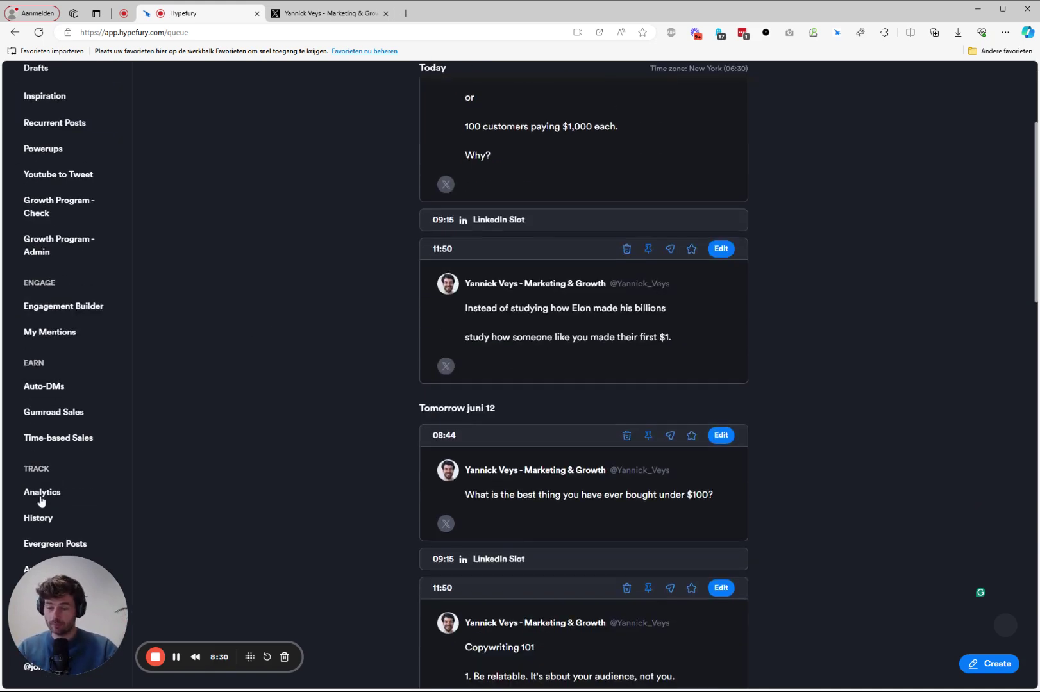
left_click(39, 518)
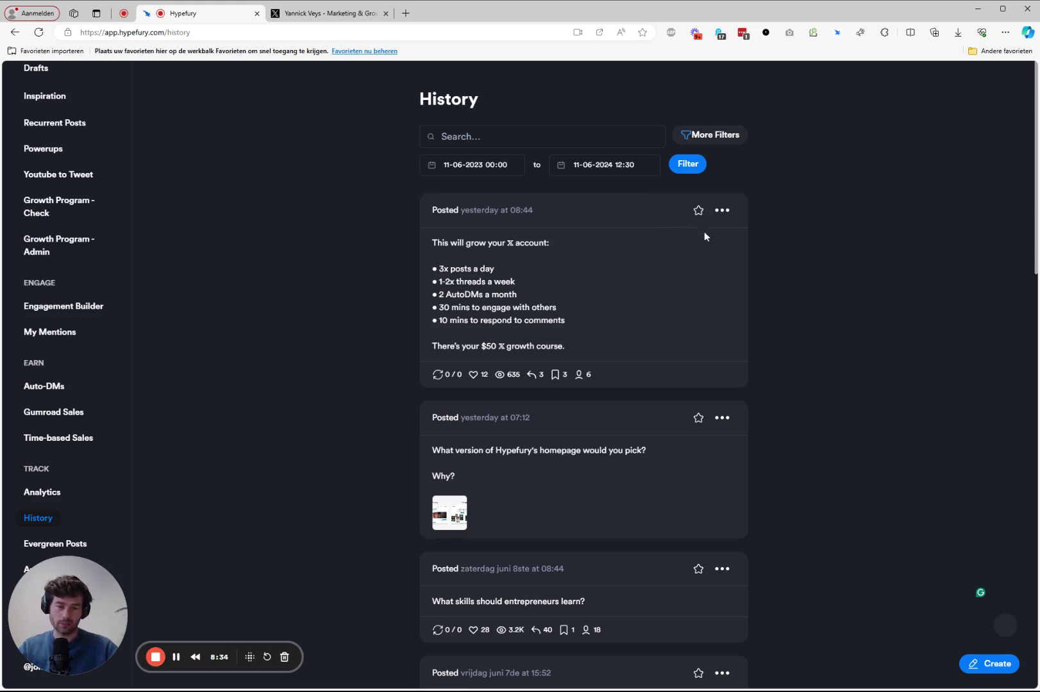
scroll(745, 239, "down", 2)
scroll(686, 321, "down", 2)
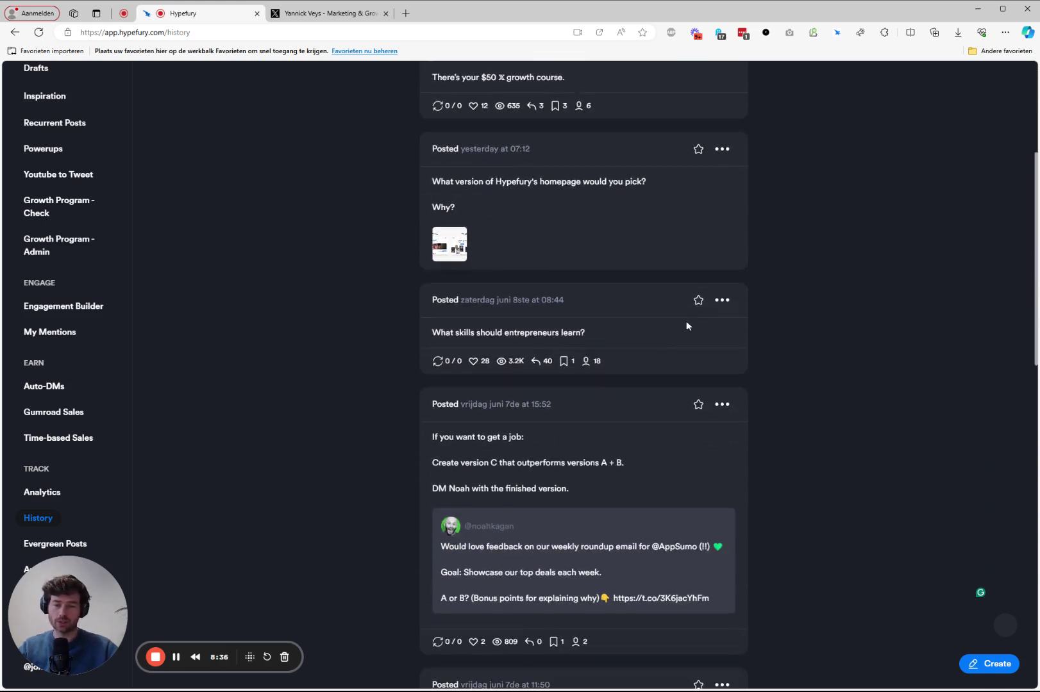
scroll(628, 288, "up", 3)
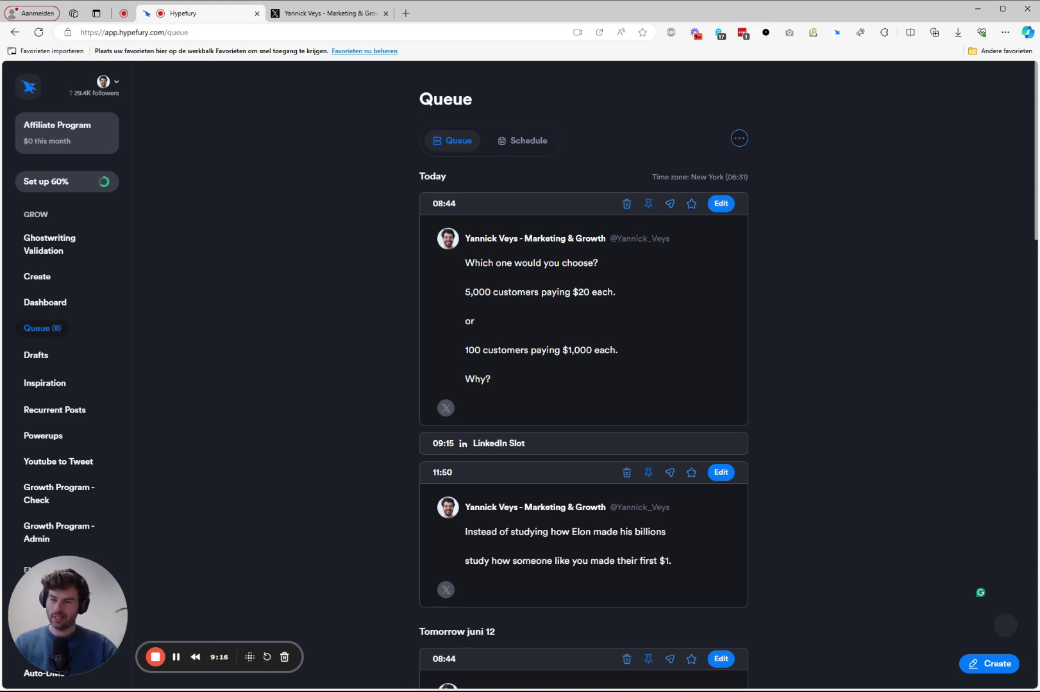
Start a new post and cycle through the auto-fill suggestions to the one beginning "Nobody starts out as an expert.".
left_click(38, 277)
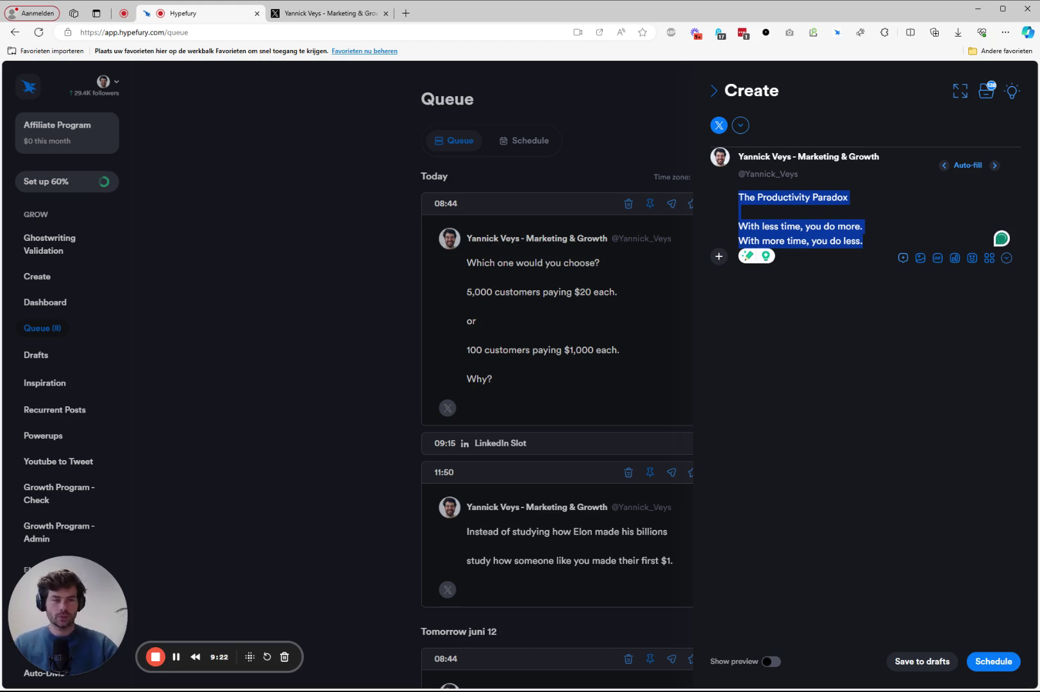
left_click(740, 211)
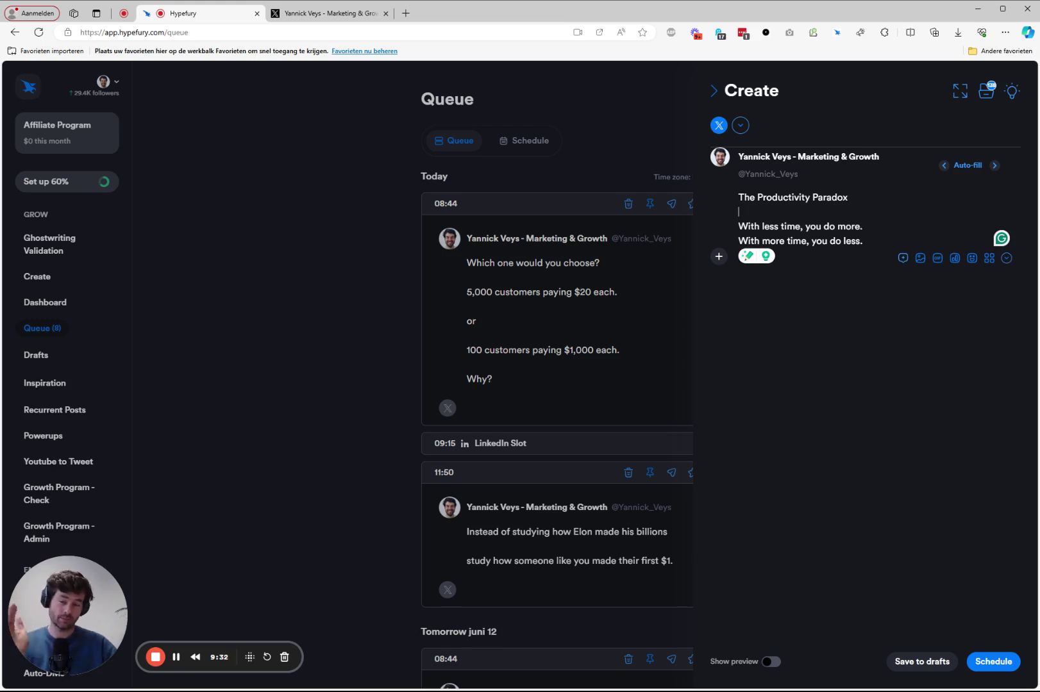
left_click(994, 165)
left_click(994, 165)
left_click(994, 166)
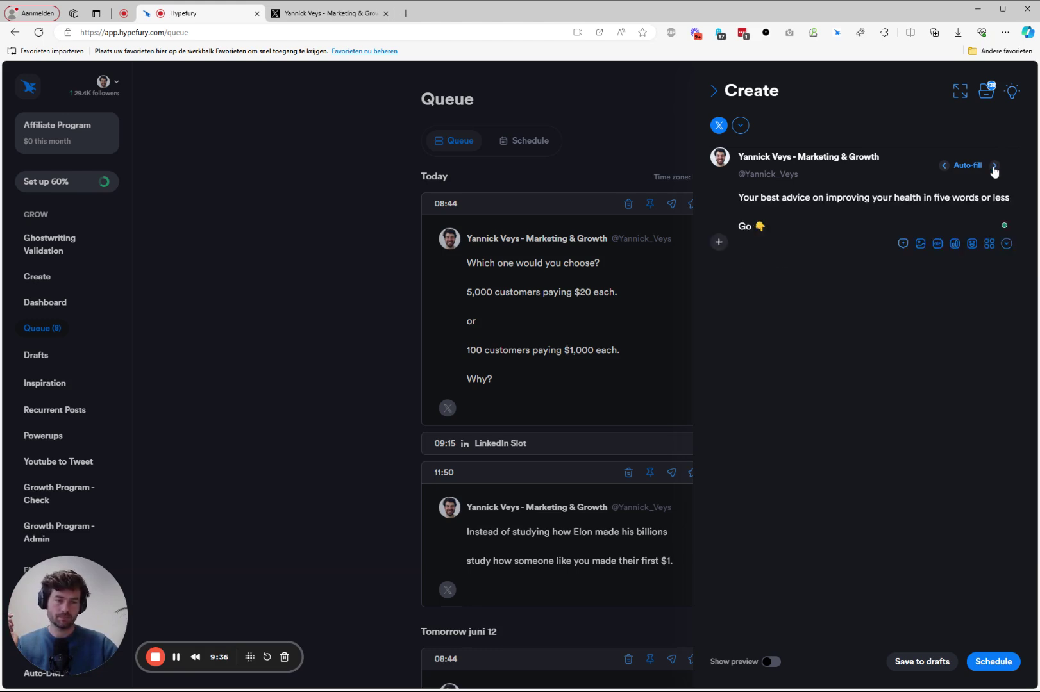
left_click(995, 165)
left_click(994, 166)
left_click(994, 165)
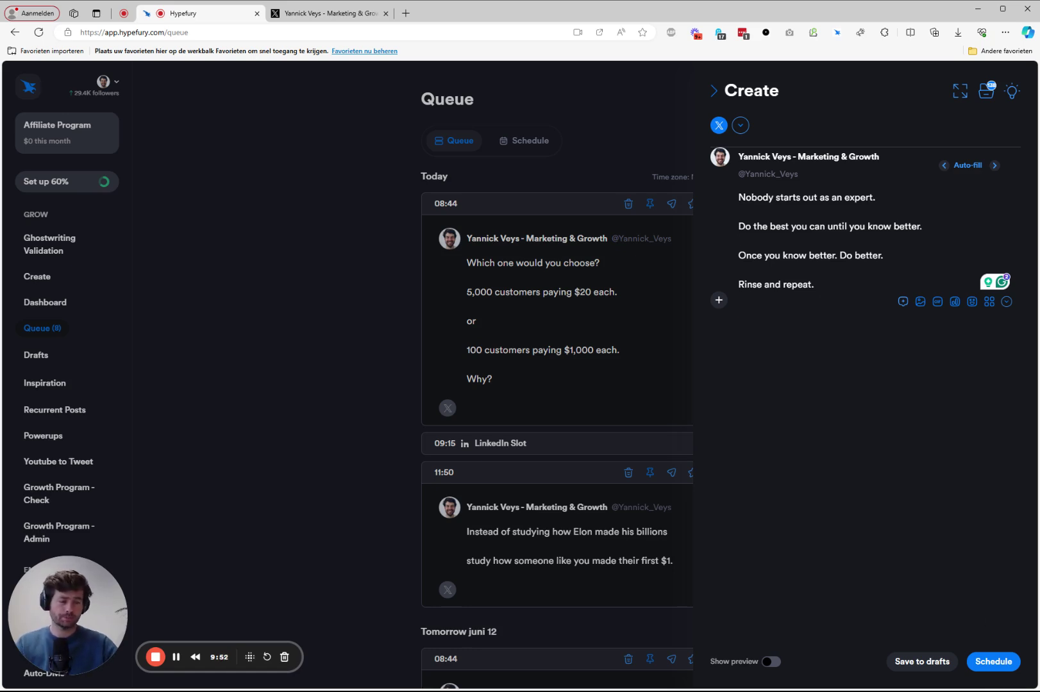
Add two thread posts reading "fghfg" and "dfhfgdh", and preview the whole thread.
left_click(719, 302)
type("fghfg")
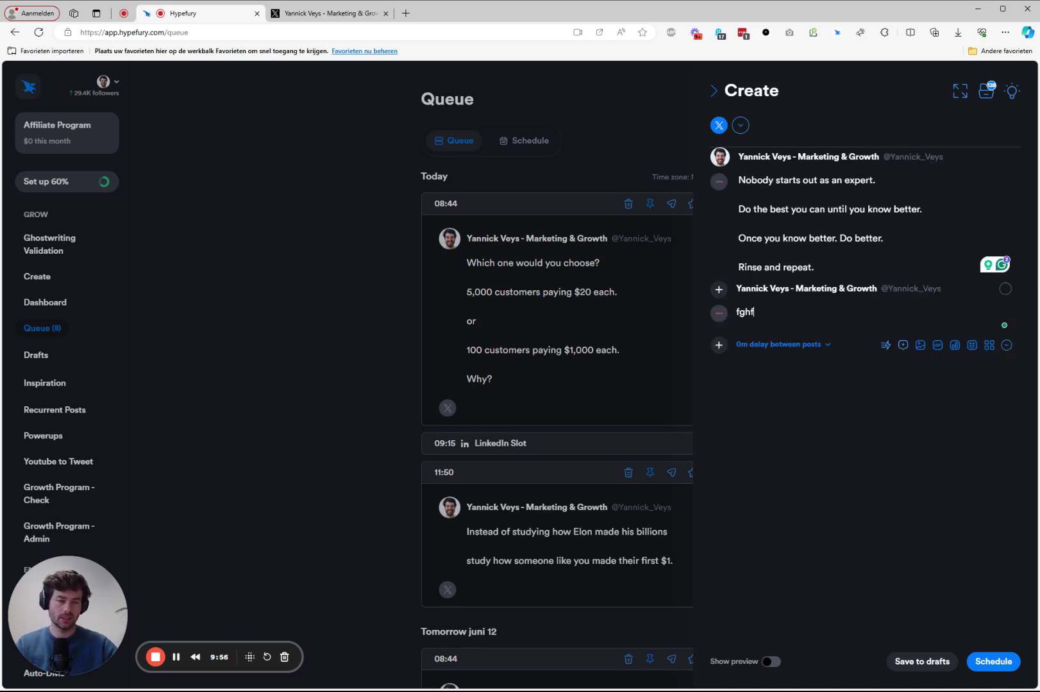
left_click(720, 349)
type("dfhfgdh")
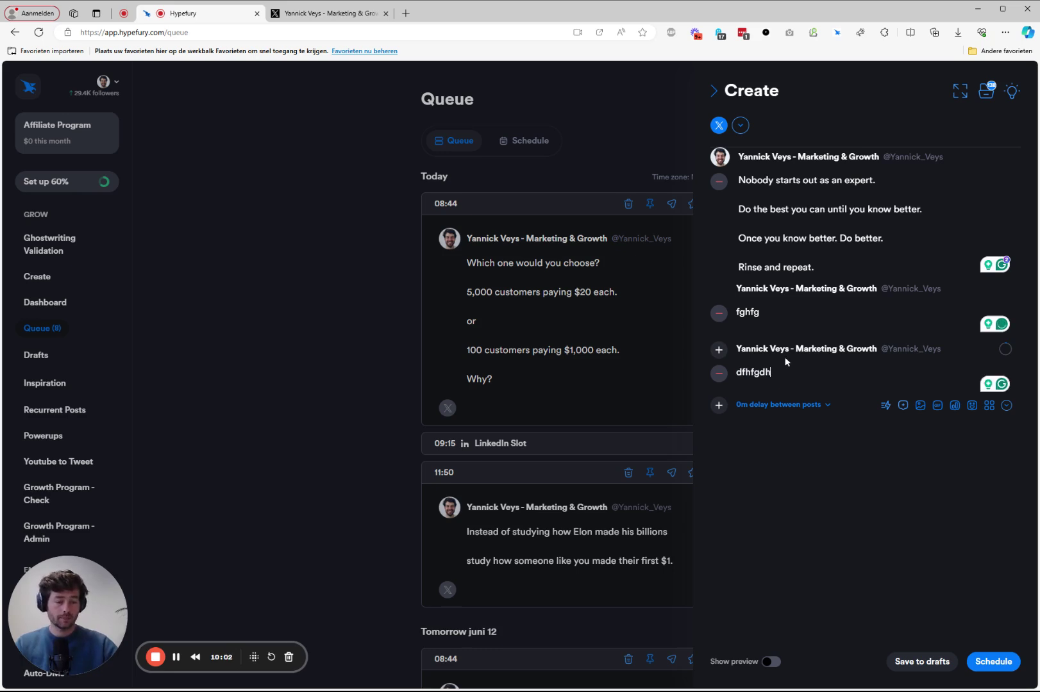
left_click(772, 661)
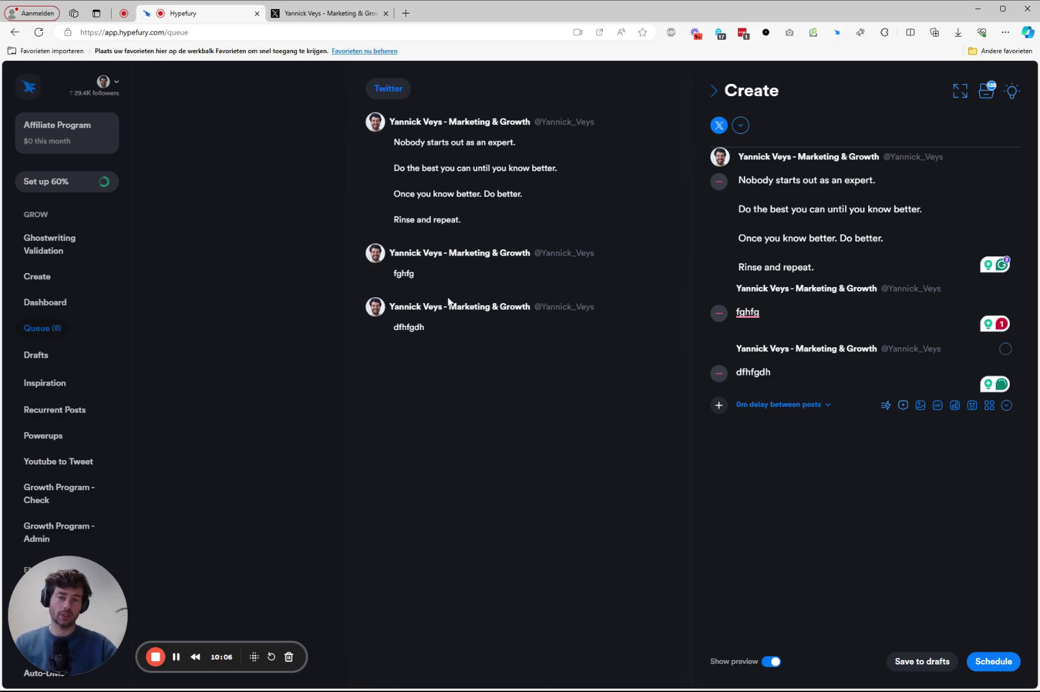
left_click(767, 661)
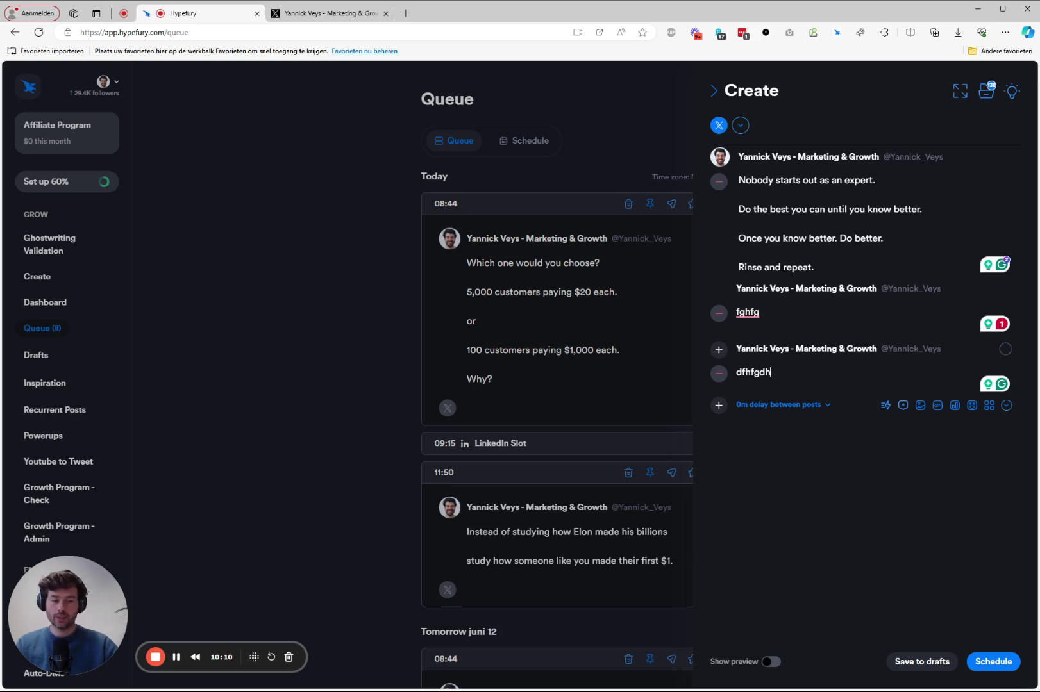
Add the automatic thread finisher that quotes the first post and asks readers to retweet it, and review the thread.
left_click(885, 406)
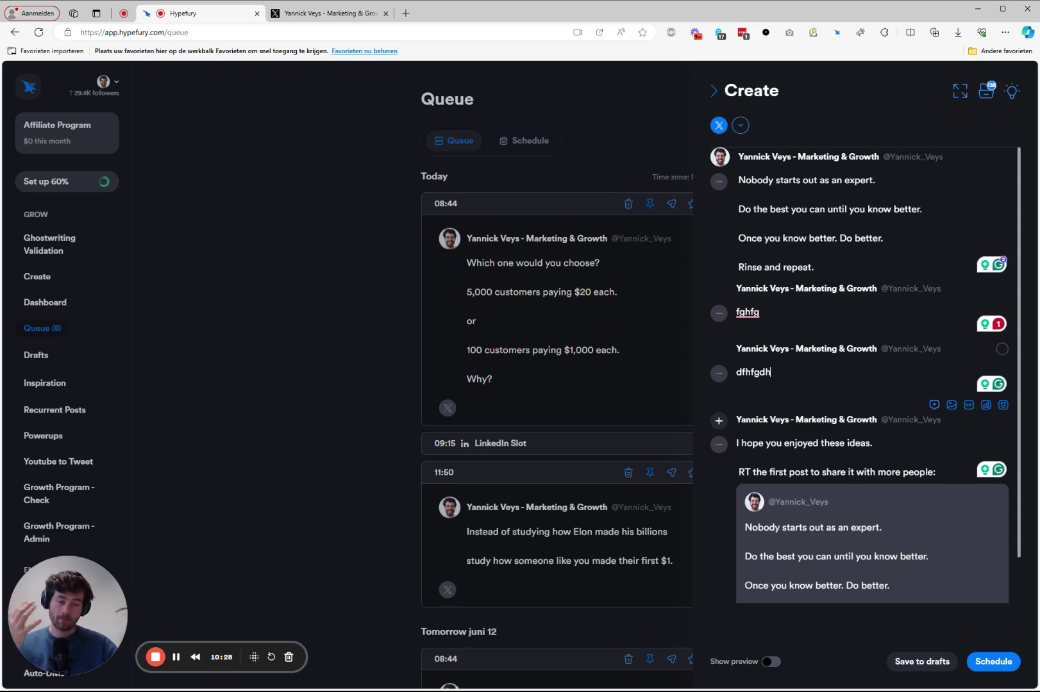
left_click(737, 458)
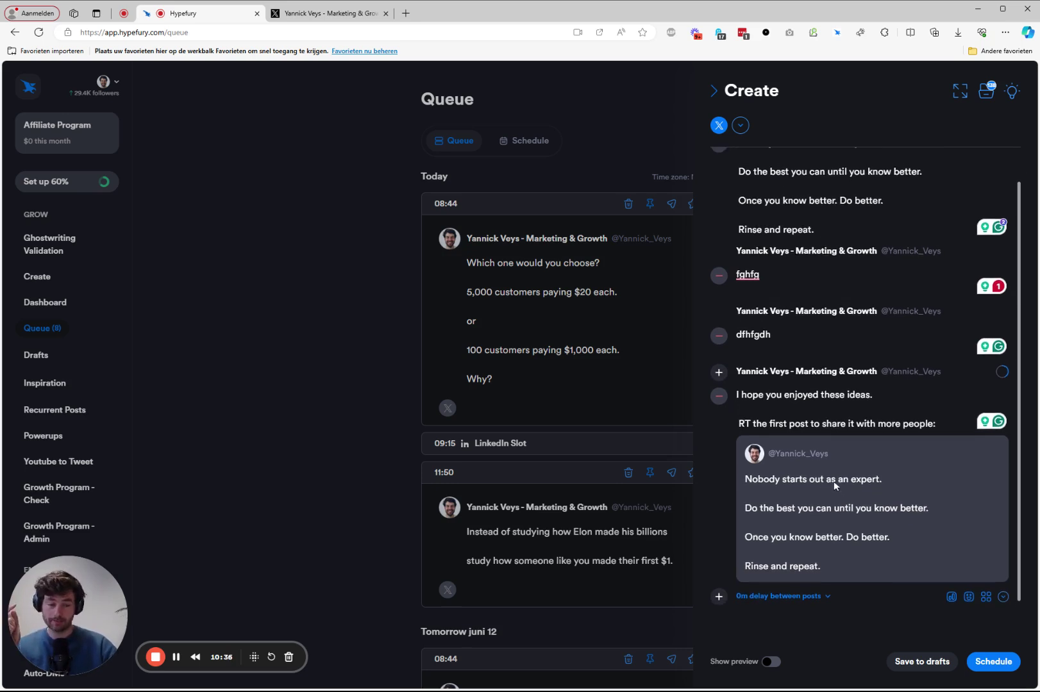
scroll(825, 491, "up", 1)
left_click(740, 195)
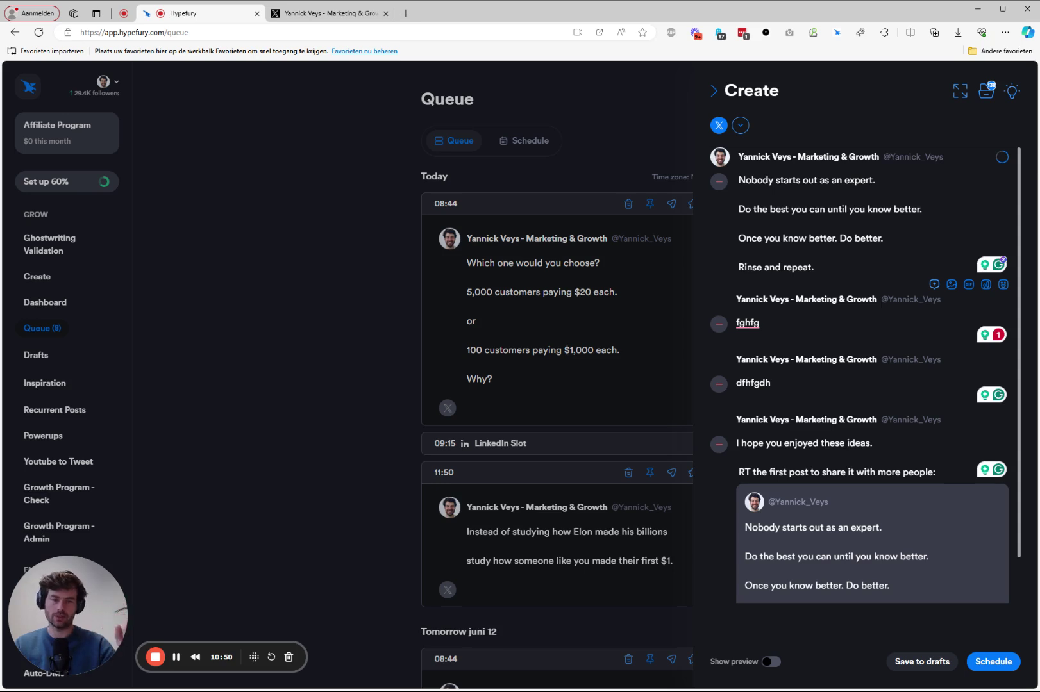
Remove the thread finisher and both placeholder posts, leaving only the first post in the composer.
left_click(718, 444)
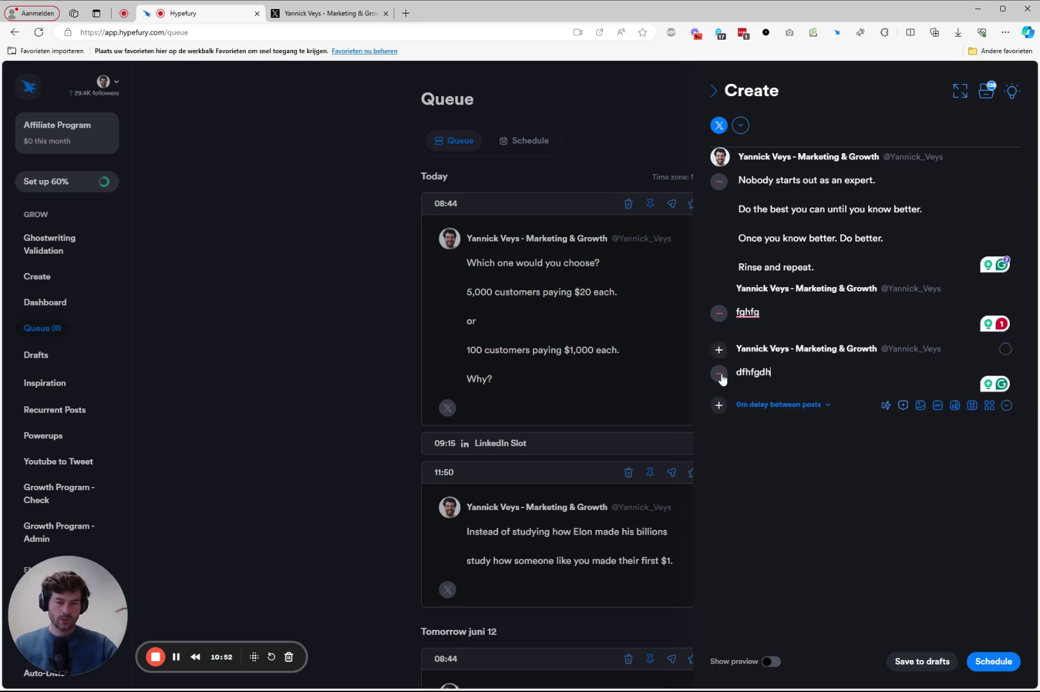
left_click(718, 377)
left_click(719, 313)
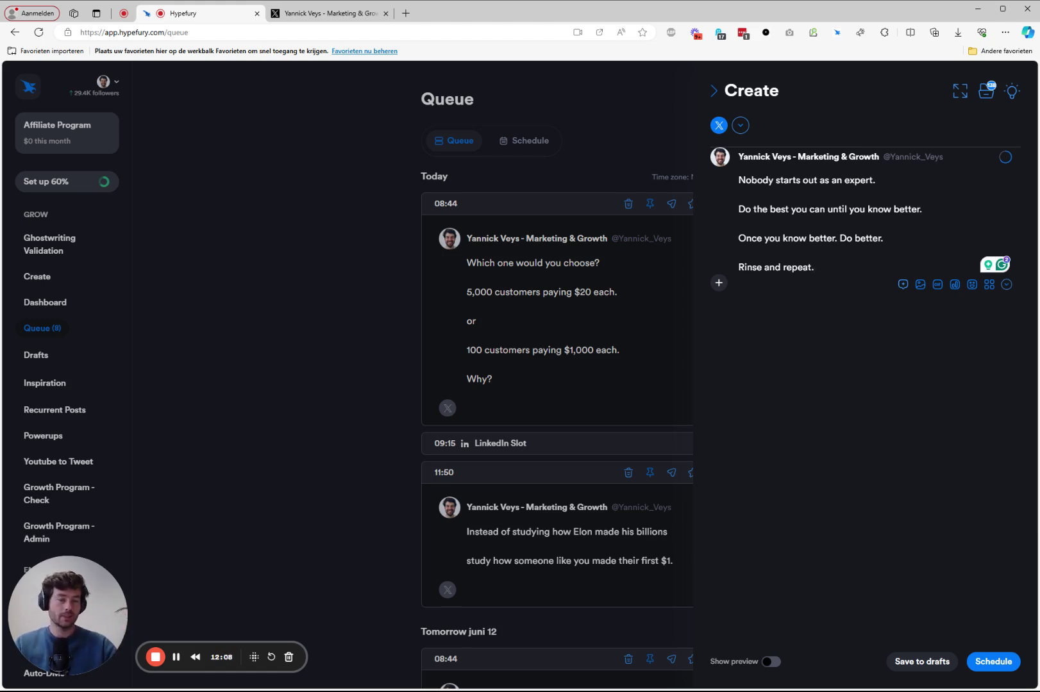
left_click(883, 239)
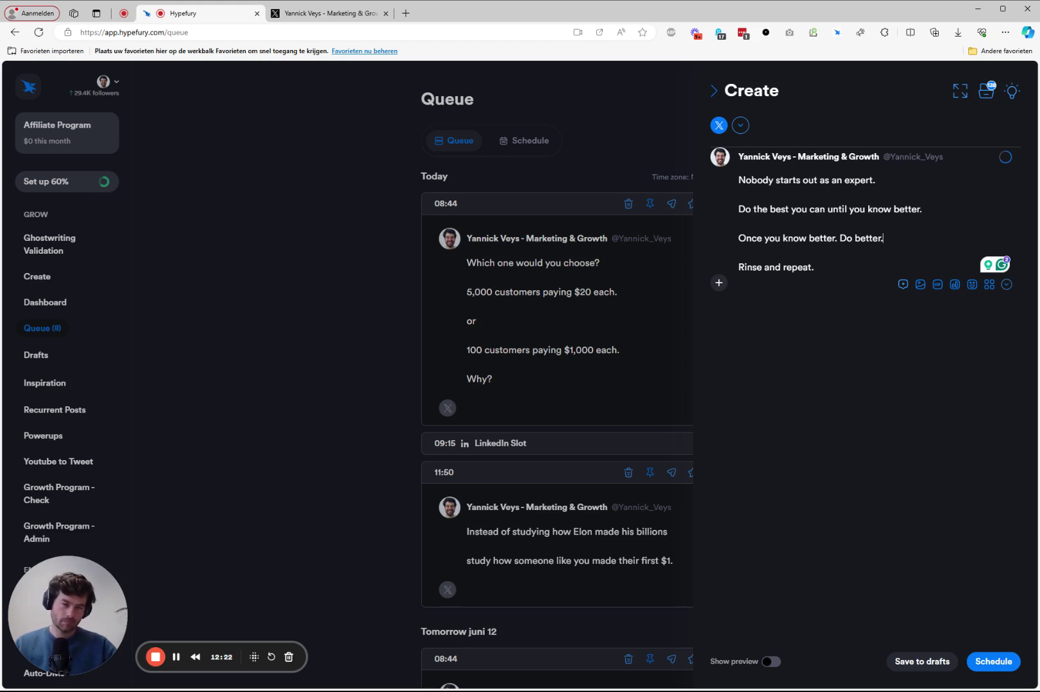
left_click(814, 267)
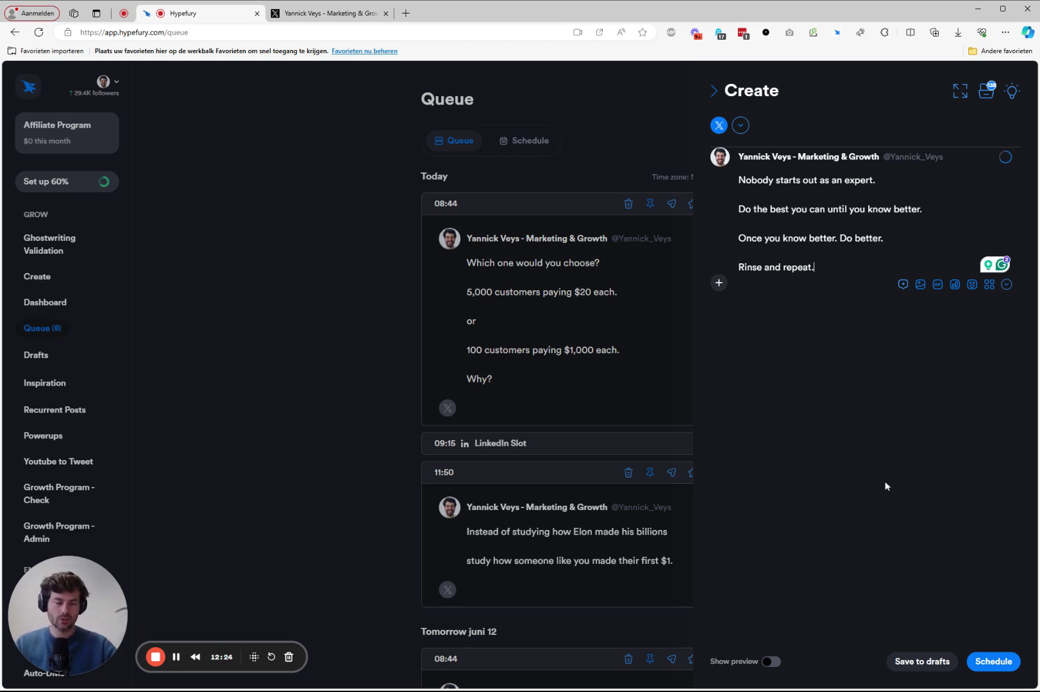
Open the saved drafts beside the composer, look through them, and close the drafts list.
left_click(986, 91)
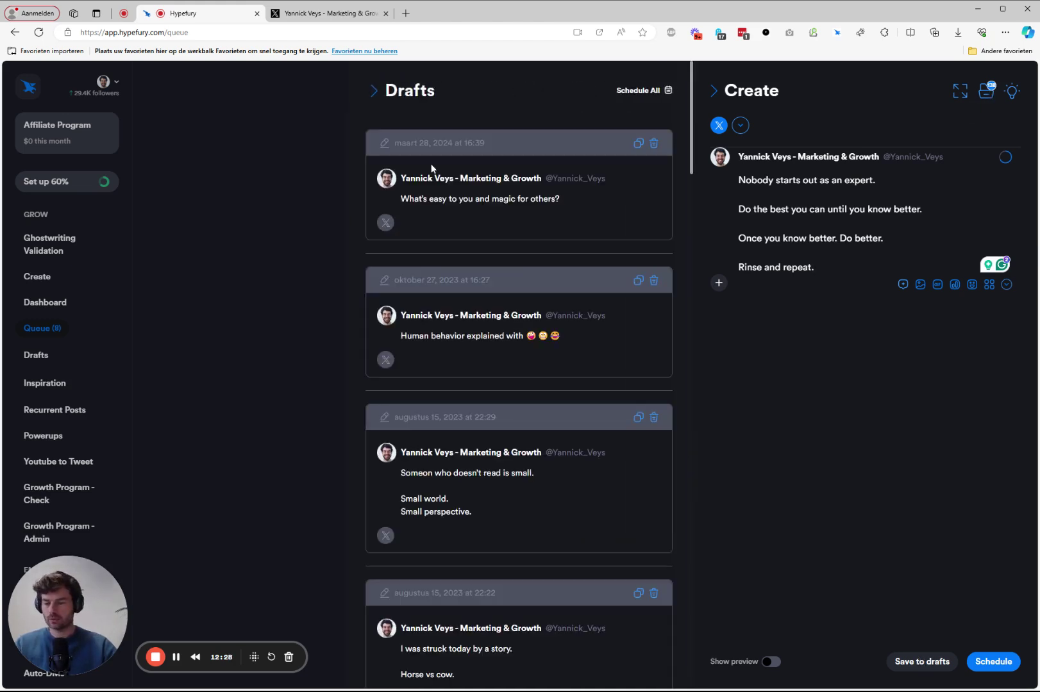
scroll(459, 223, "down", 20)
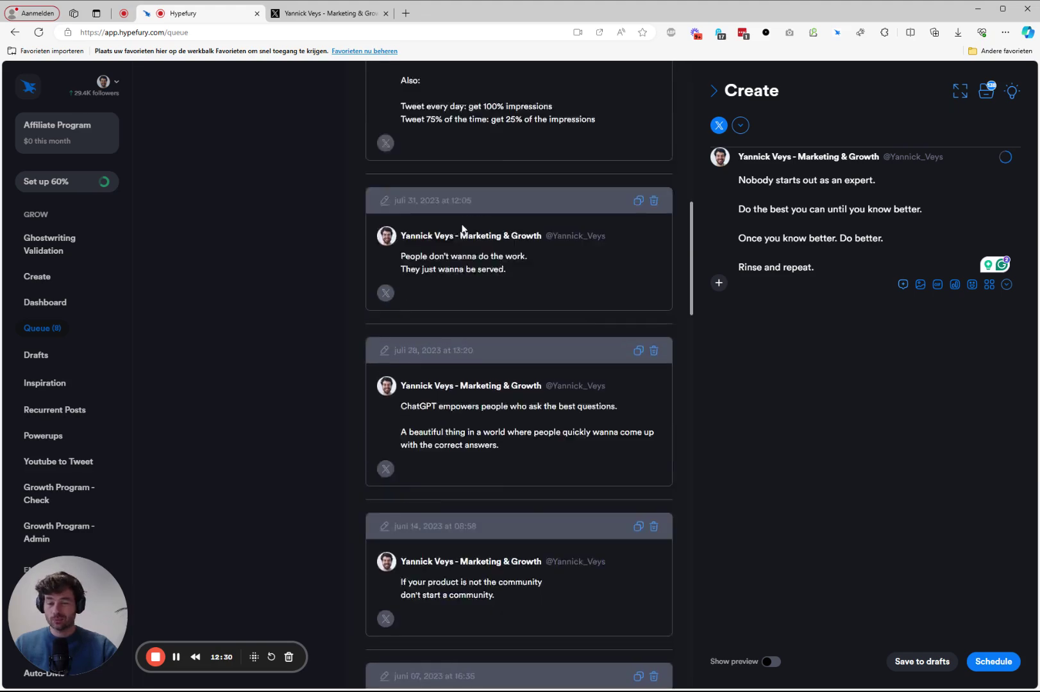
scroll(464, 228, "down", 10)
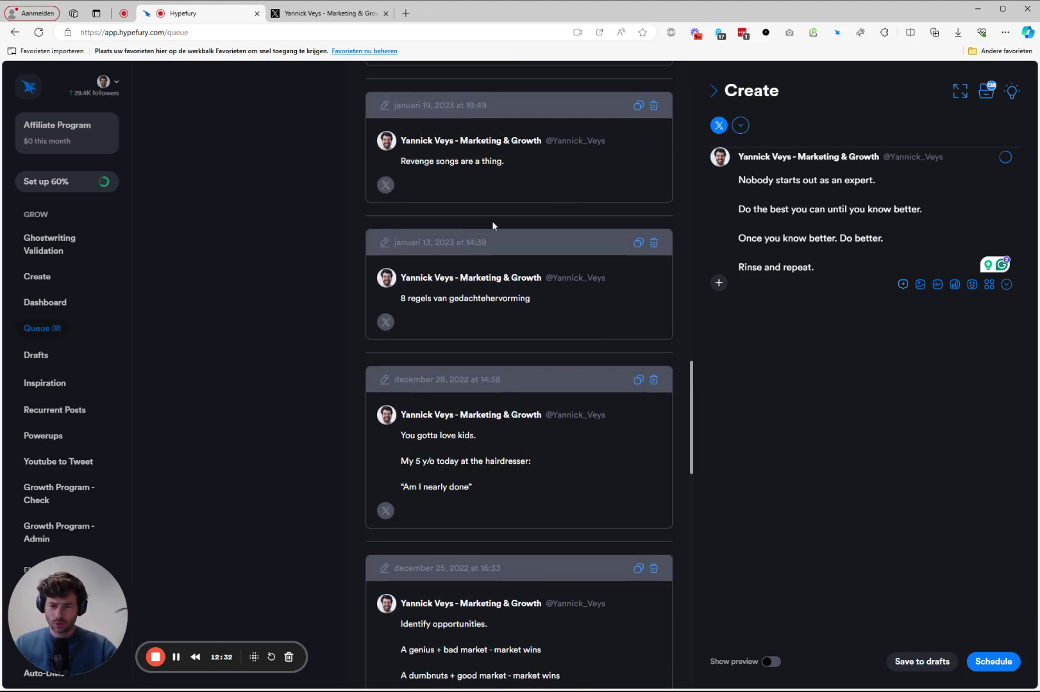
scroll(488, 225, "down", 3)
scroll(489, 225, "up", 20)
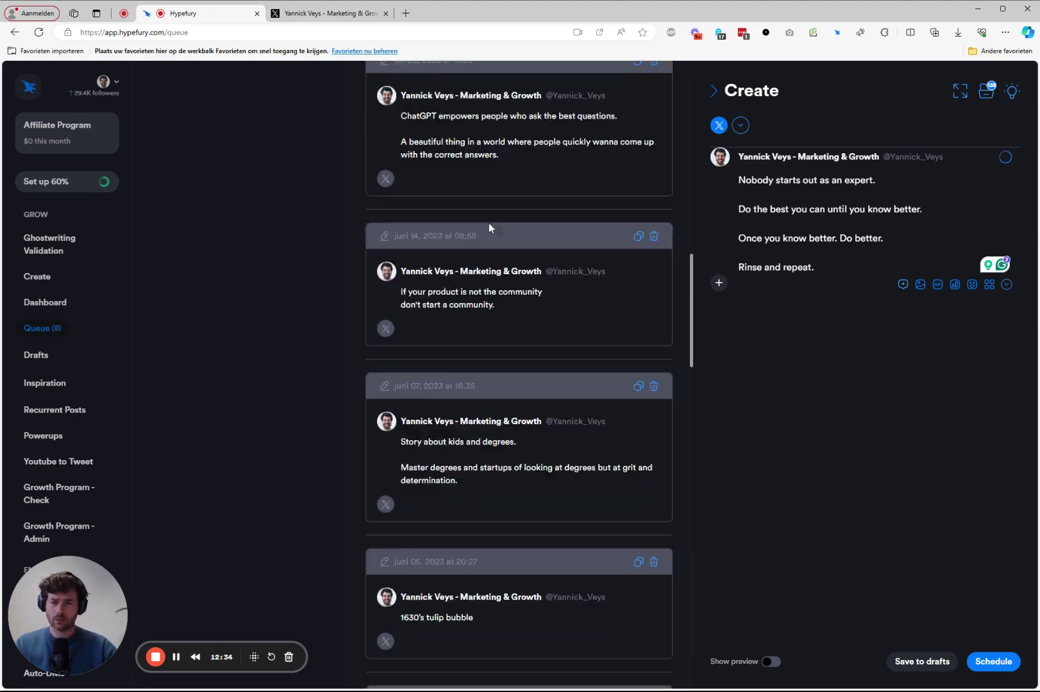
scroll(488, 224, "up", 3)
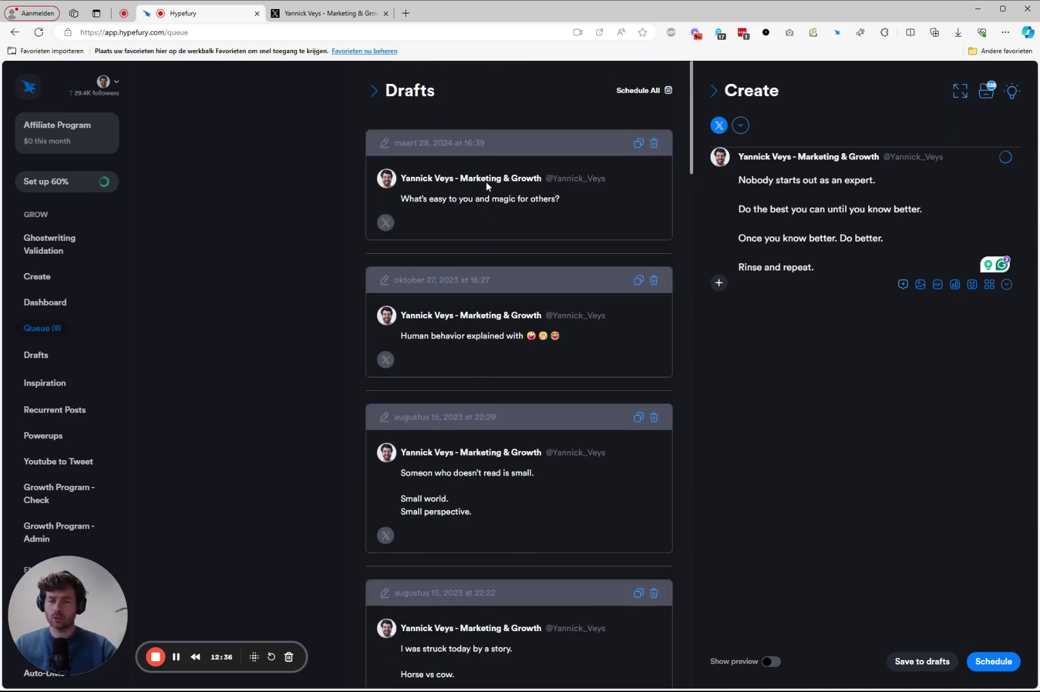
left_click(375, 92)
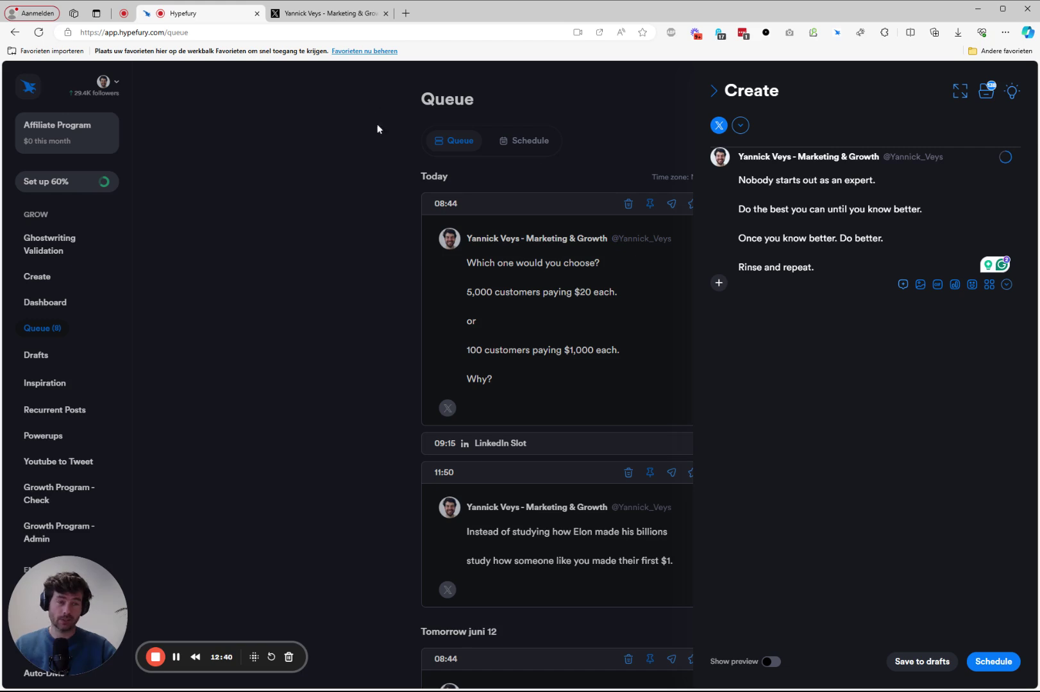
Open the post inspiration, re-use the Questions tweet about being a famous person's personal assistant, and reload the Questions category.
left_click(1013, 92)
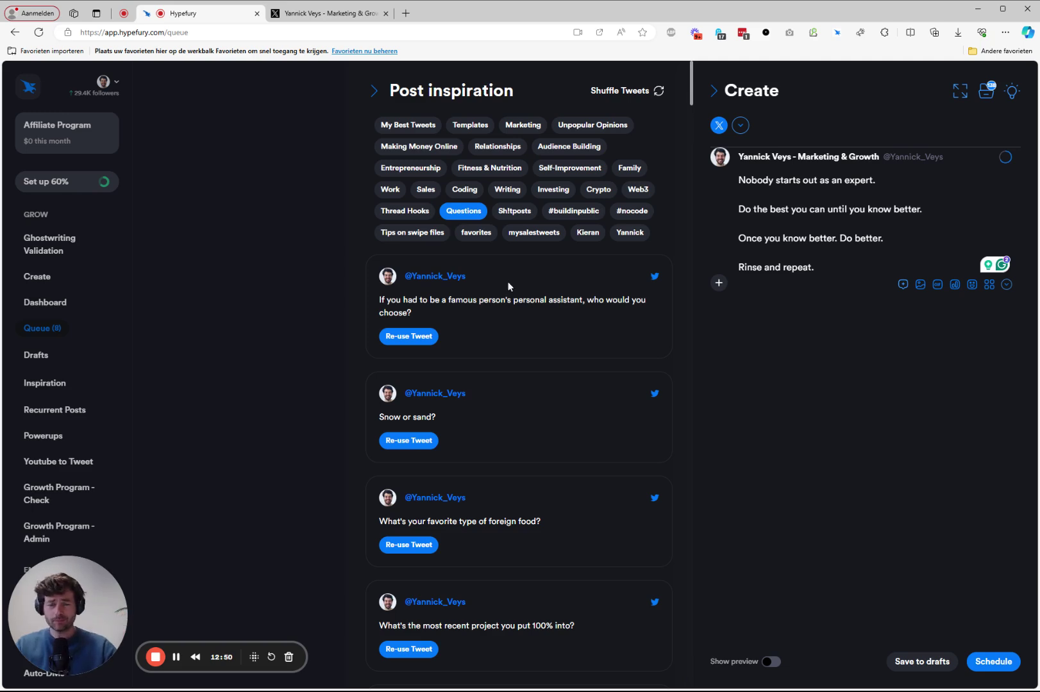
scroll(529, 337, "down", 1)
scroll(527, 332, "up", 1)
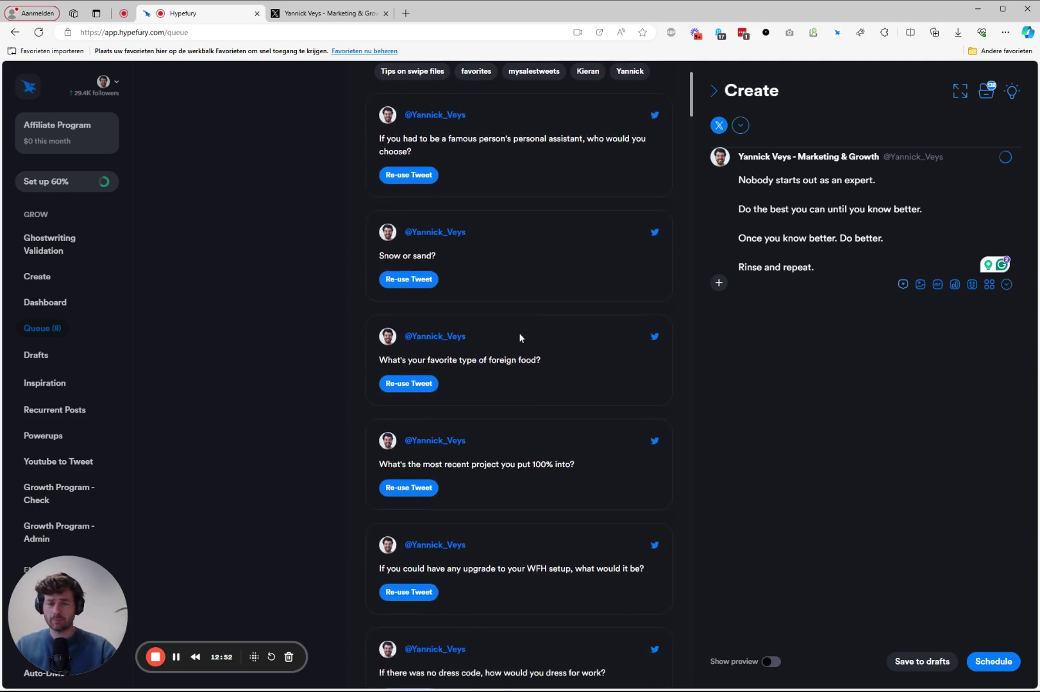
scroll(520, 334, "up", 1)
left_click(414, 337)
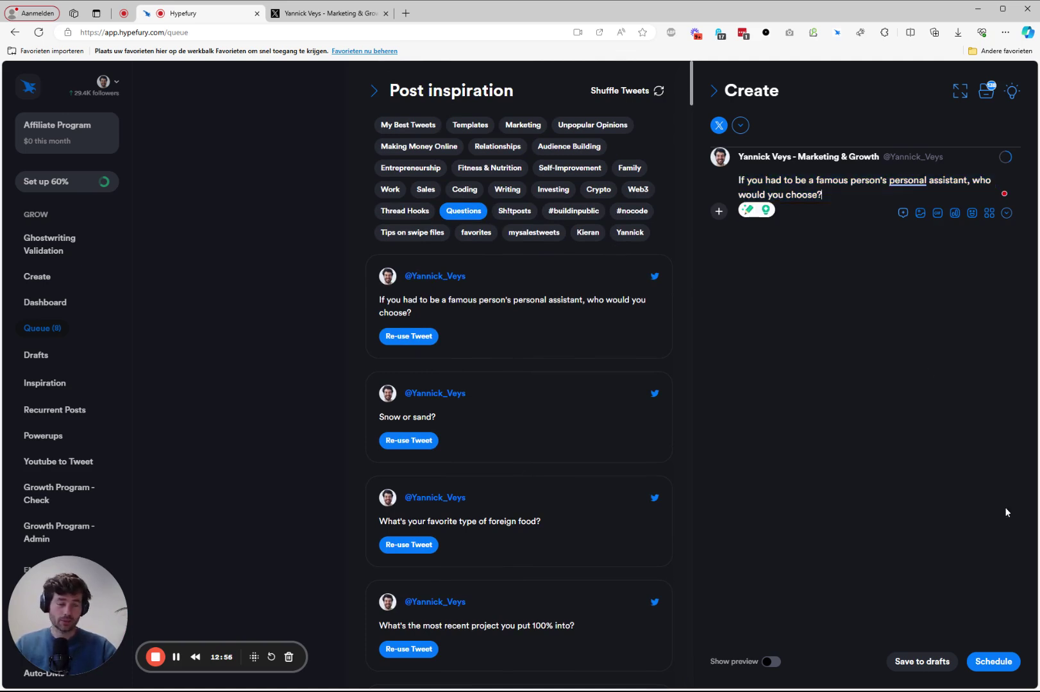
left_click(464, 217)
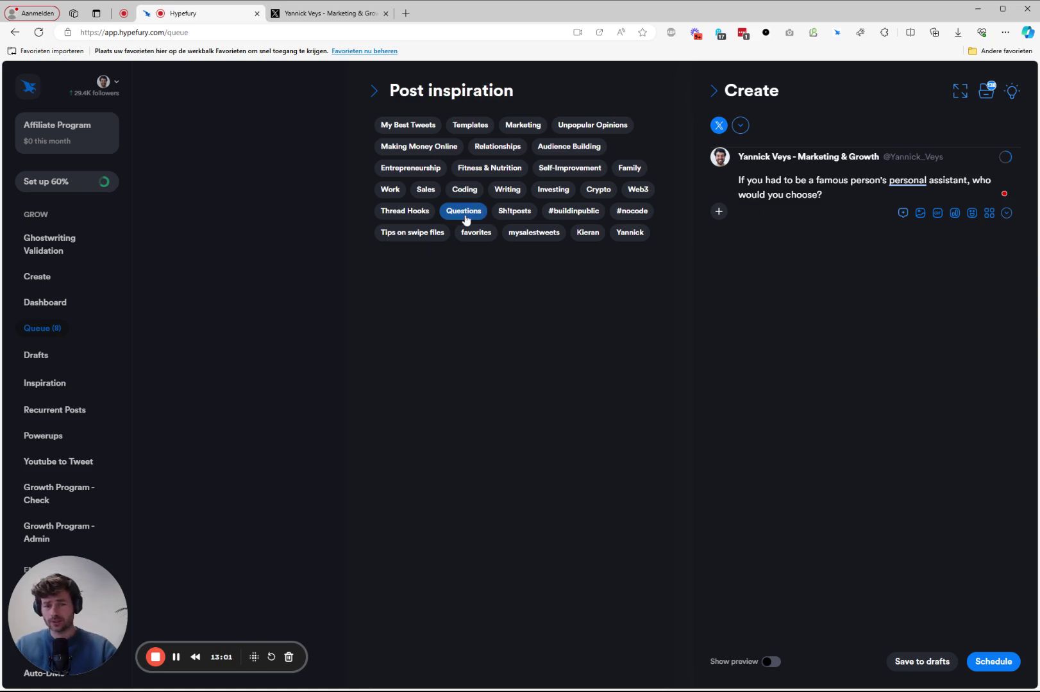
Filter the post inspiration by the Marketing, Making Money Online and Relationships categories together.
left_click(469, 126)
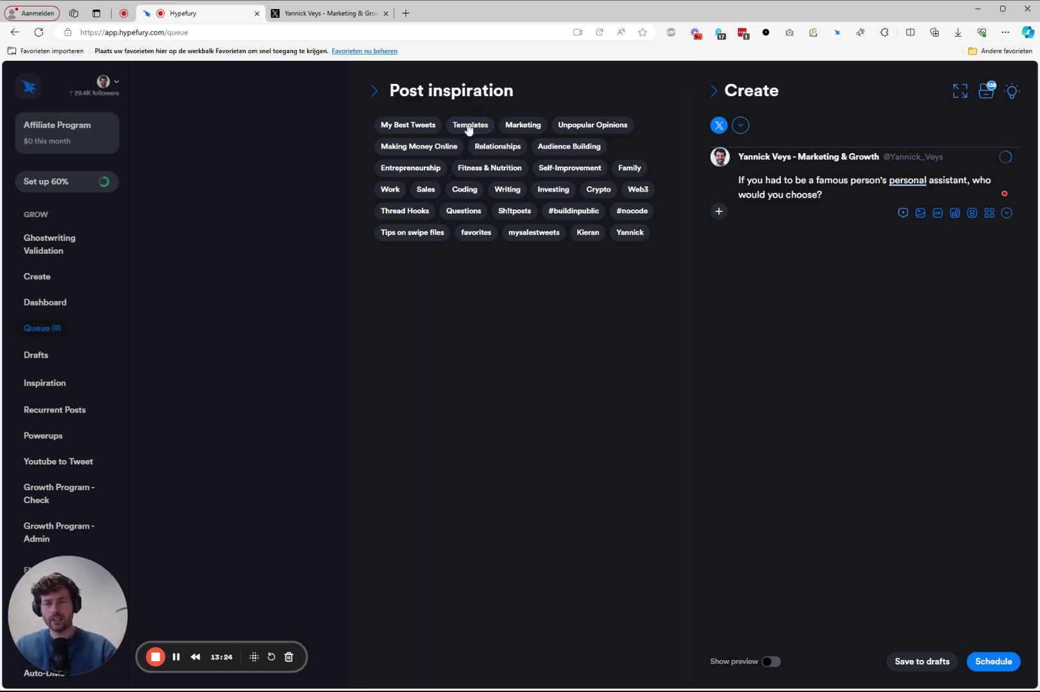
left_click(508, 128)
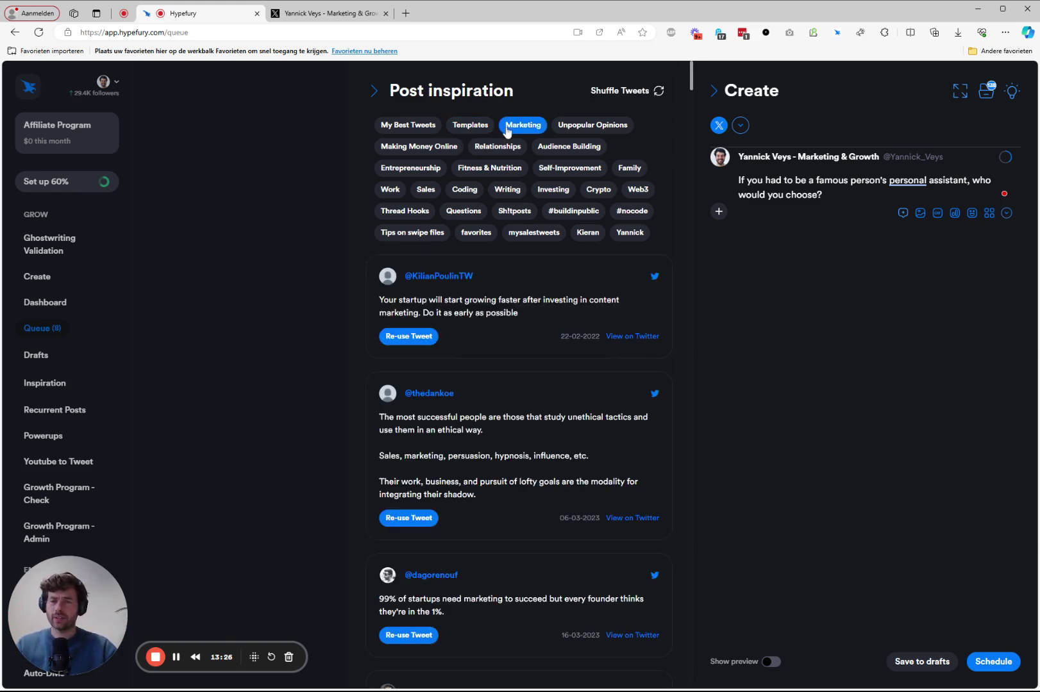
left_click(425, 150)
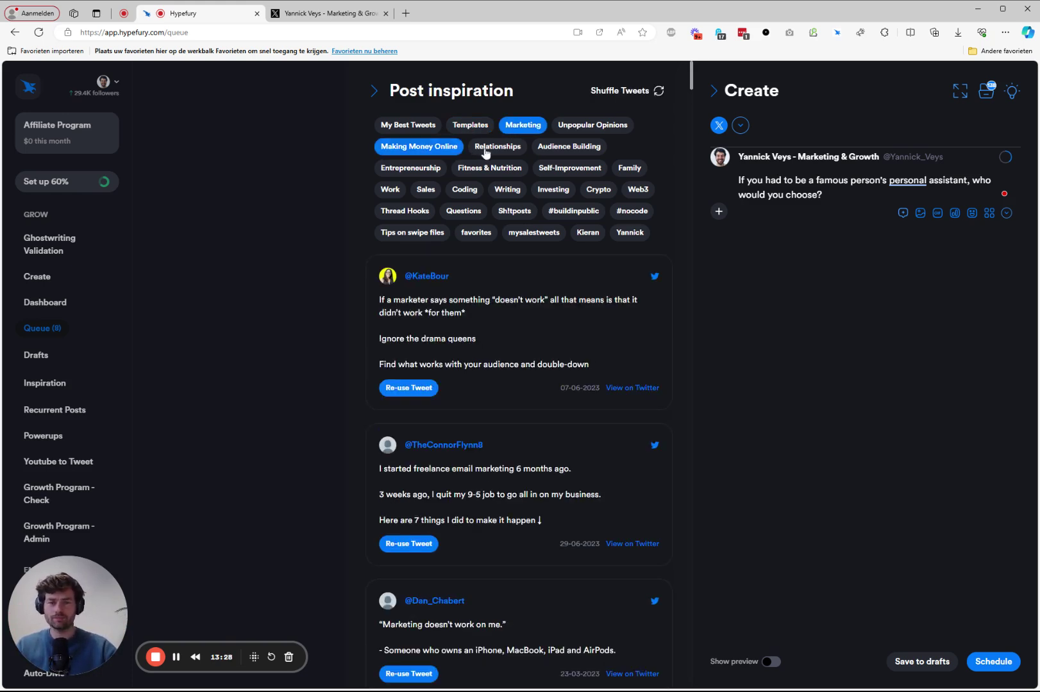
left_click(488, 152)
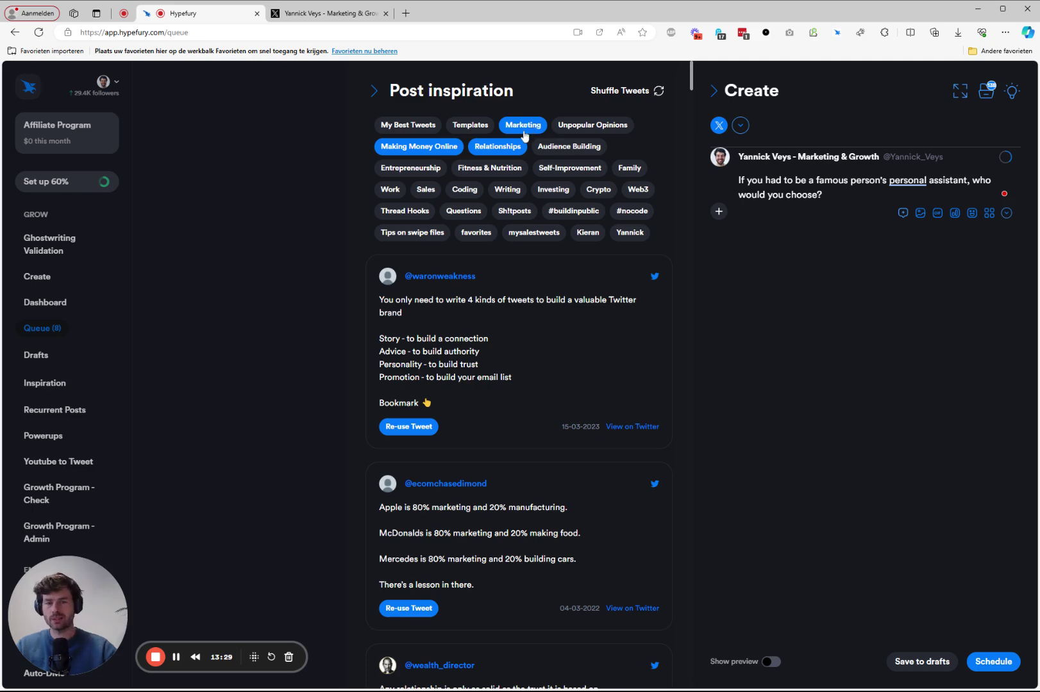
Browse only the Audience Building inspiration posts, clear that category, and close the composer to return to the queue.
left_click(419, 149)
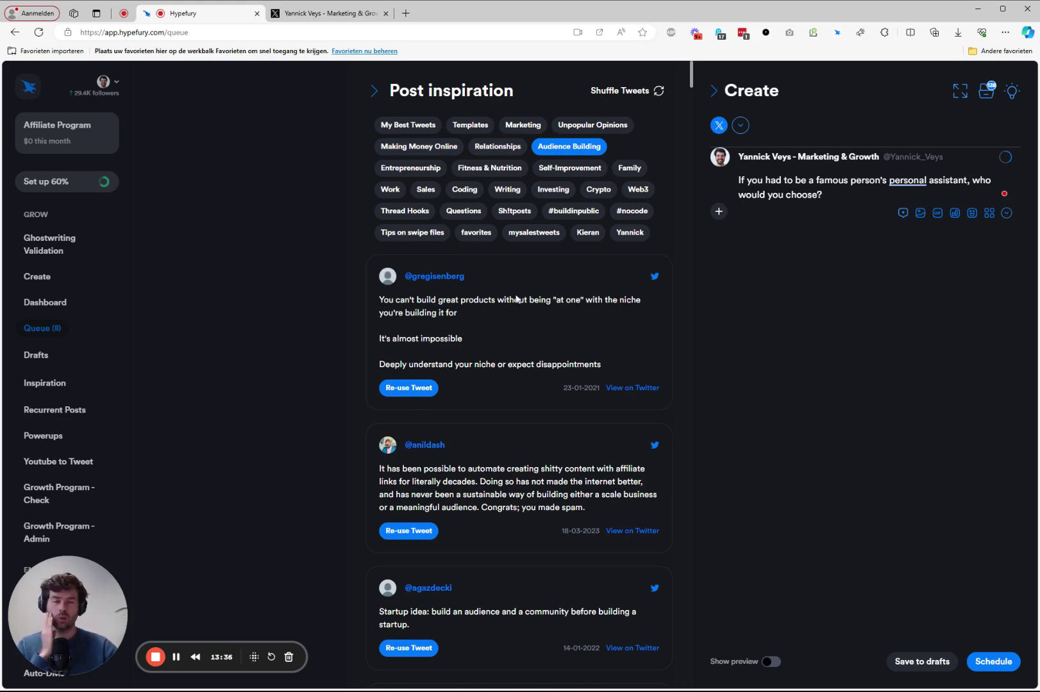
scroll(559, 422, "down", 4)
scroll(558, 420, "up", 4)
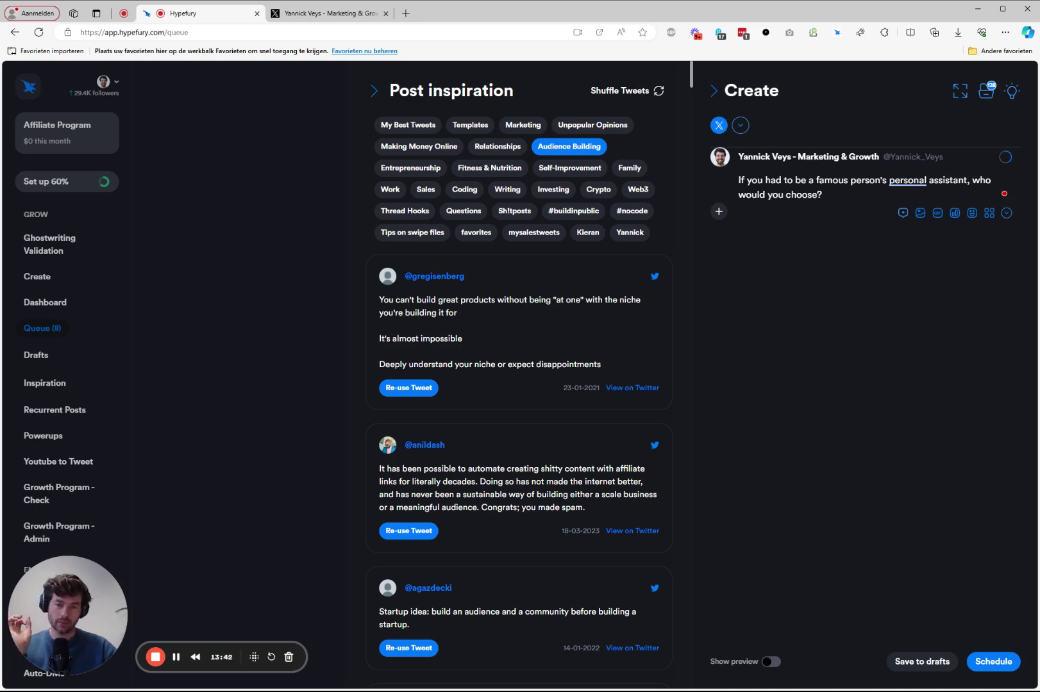
left_click(550, 148)
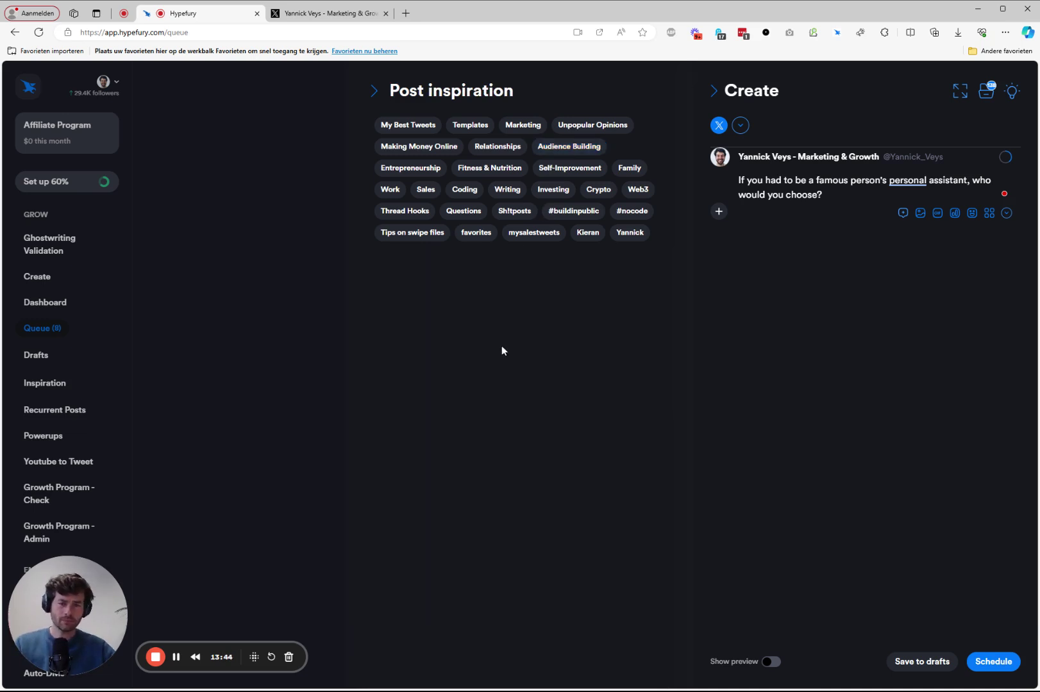
left_click(713, 94)
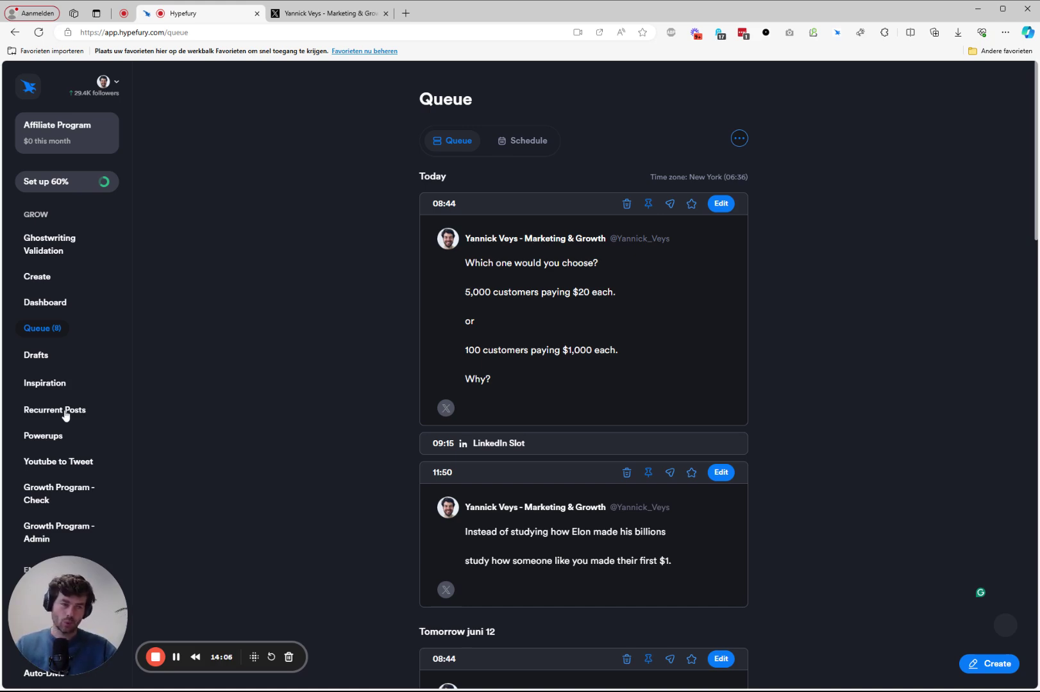
Open the Engagement Builder settings, review the watched users, search and import sections, and return to the feed.
scroll(87, 343, "down", 3)
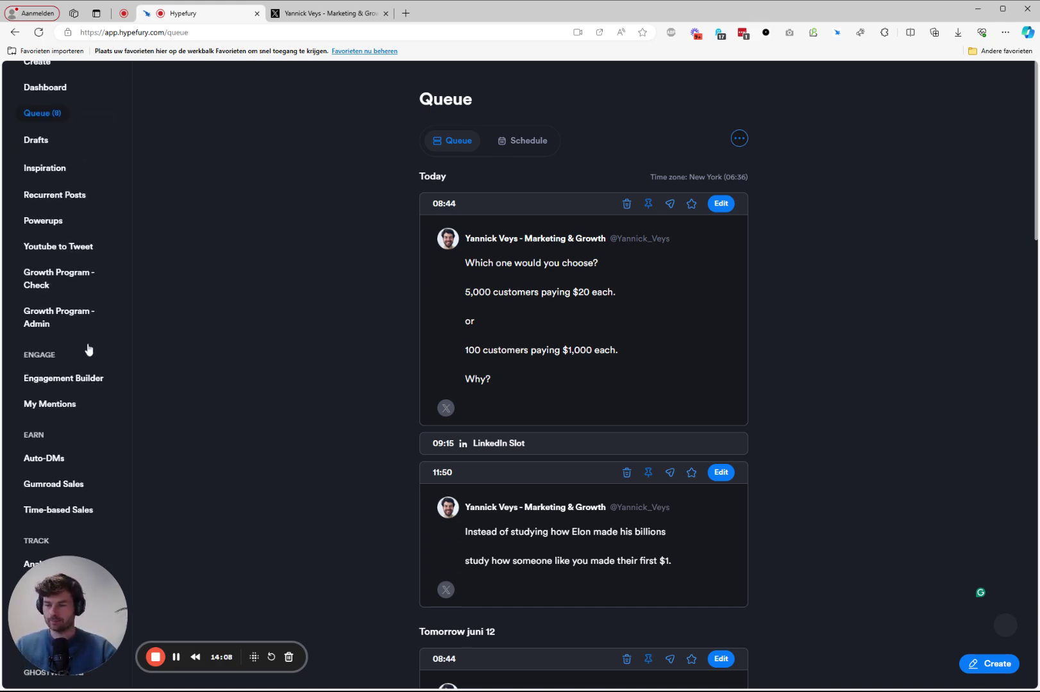
left_click(51, 379)
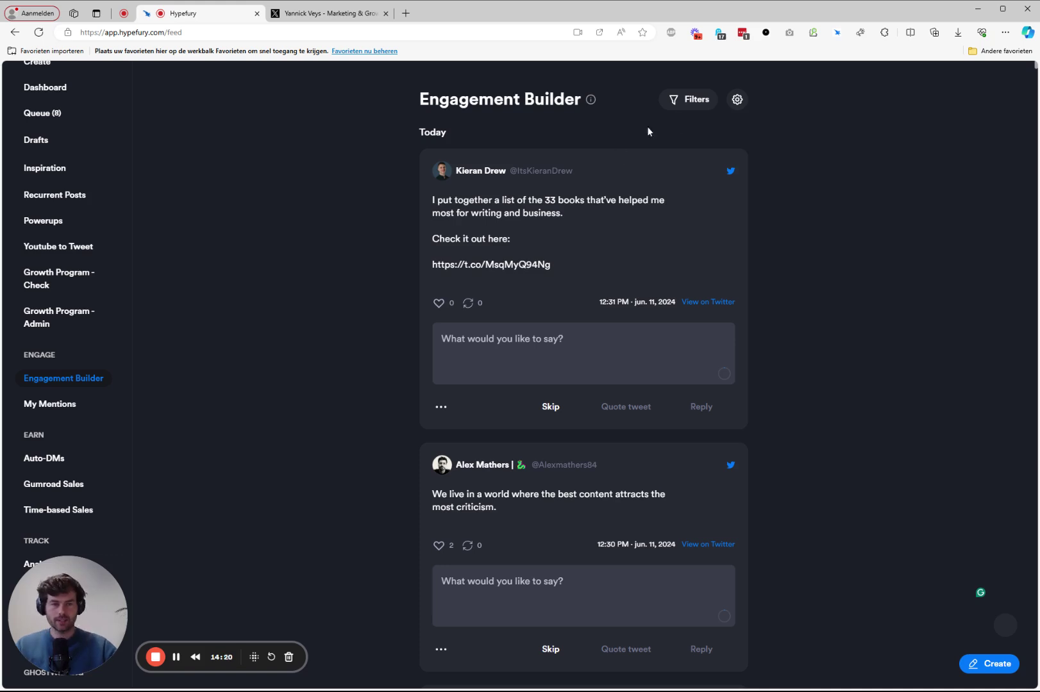
left_click(736, 100)
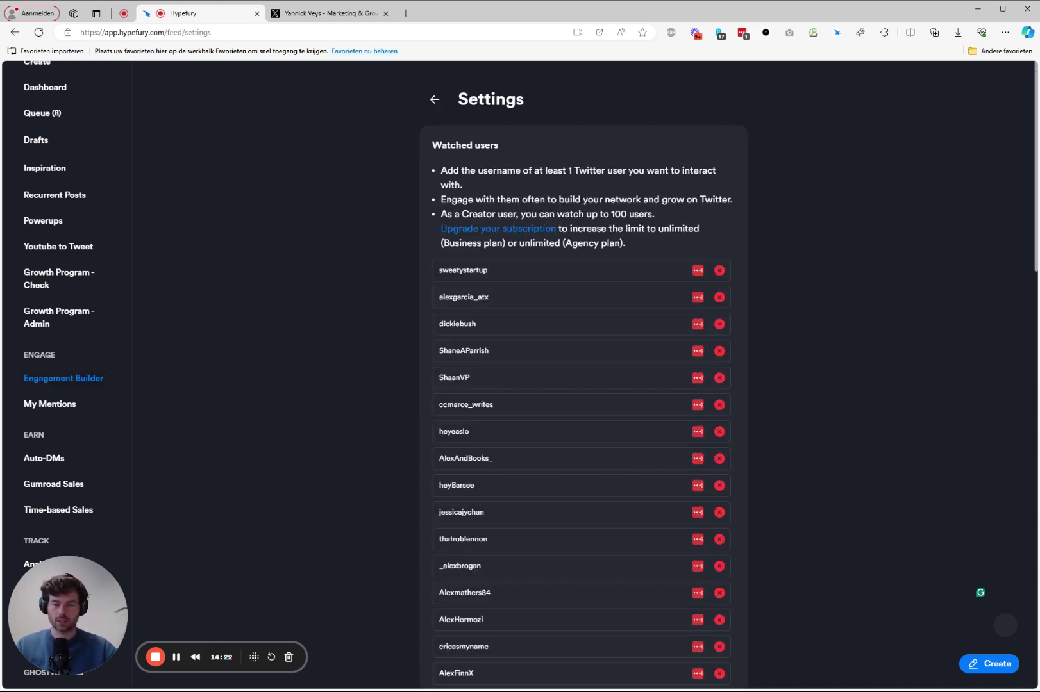
scroll(583, 371, "down", 15)
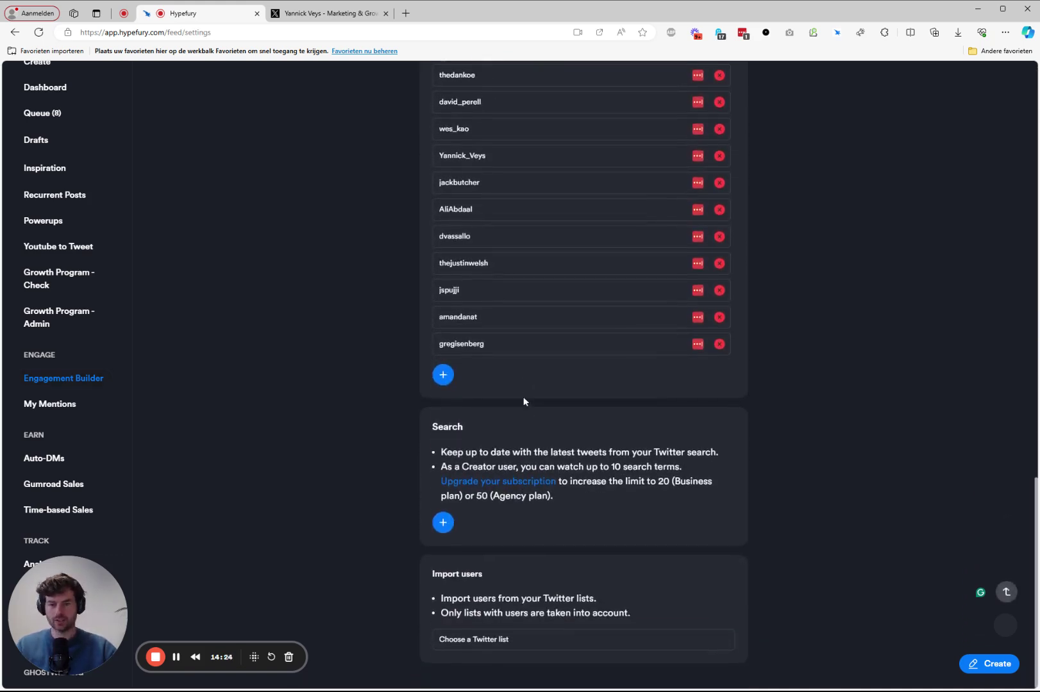
scroll(523, 402, "up", 15)
scroll(395, 200, "down", 15)
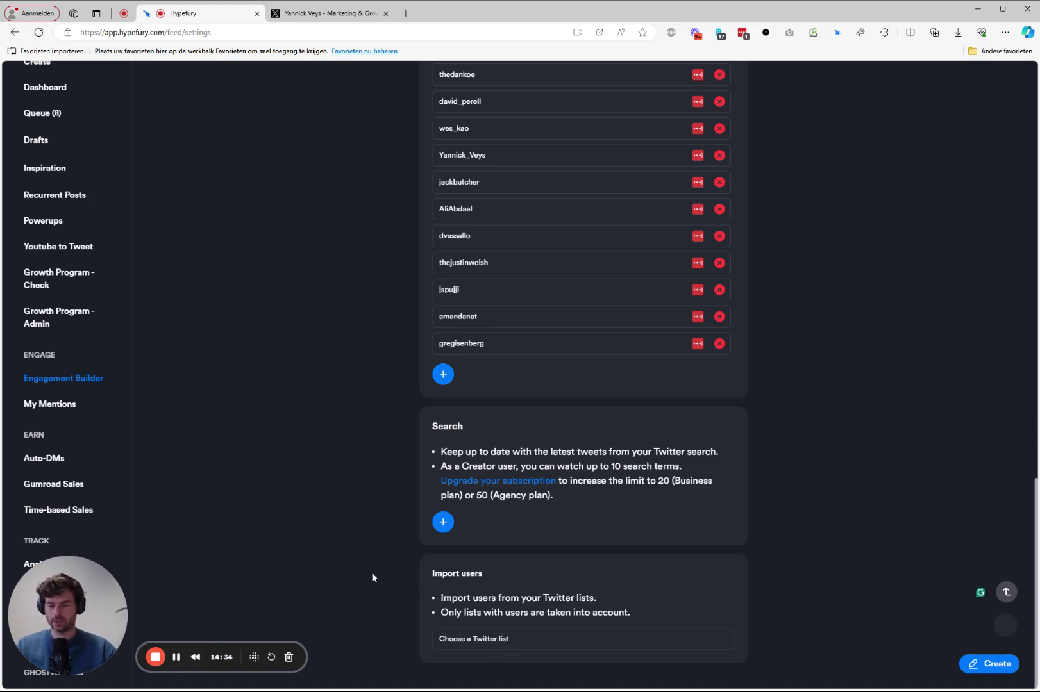
scroll(417, 393, "up", 20)
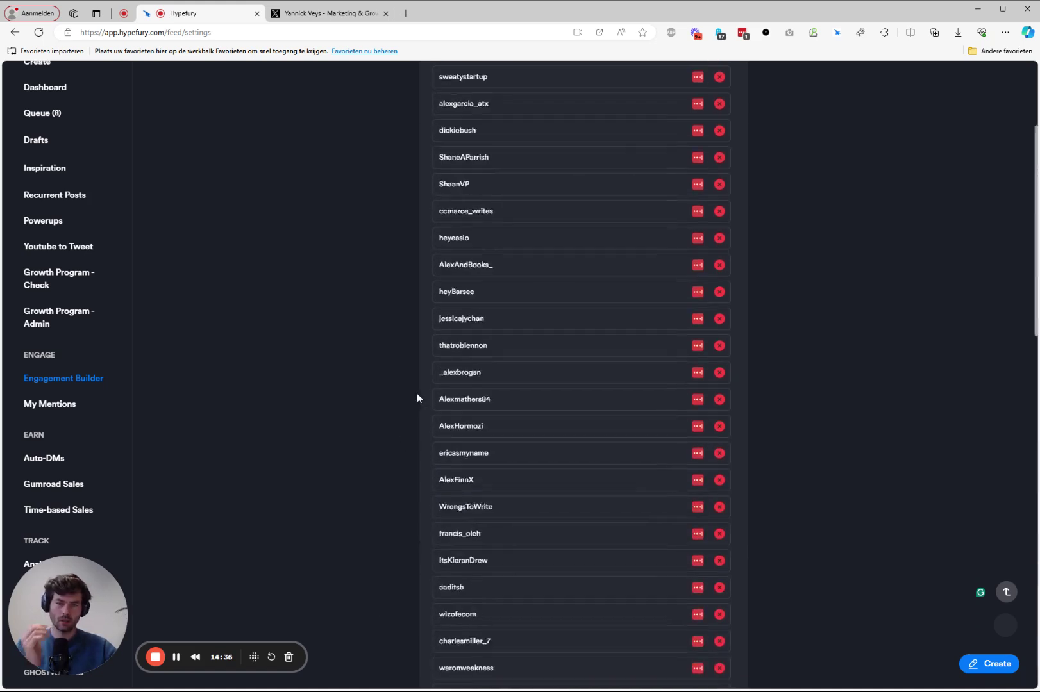
left_click(435, 101)
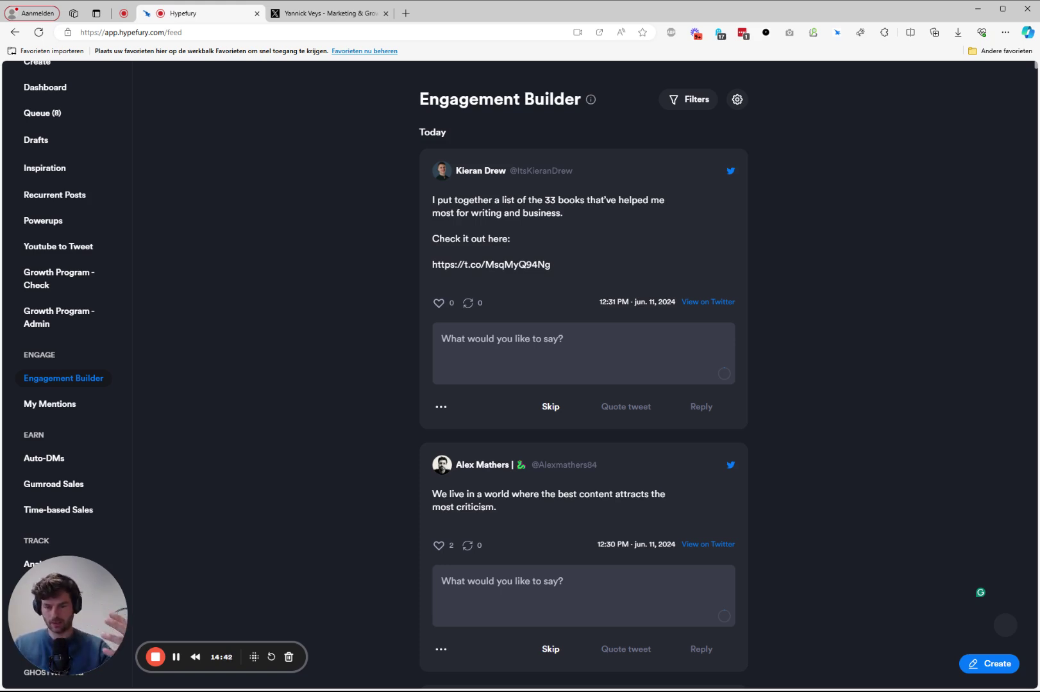
Look through the watched users' tweets and their reply boxes in the Engagement Builder feed, ending back at its beginning.
scroll(396, 186, "down", 3)
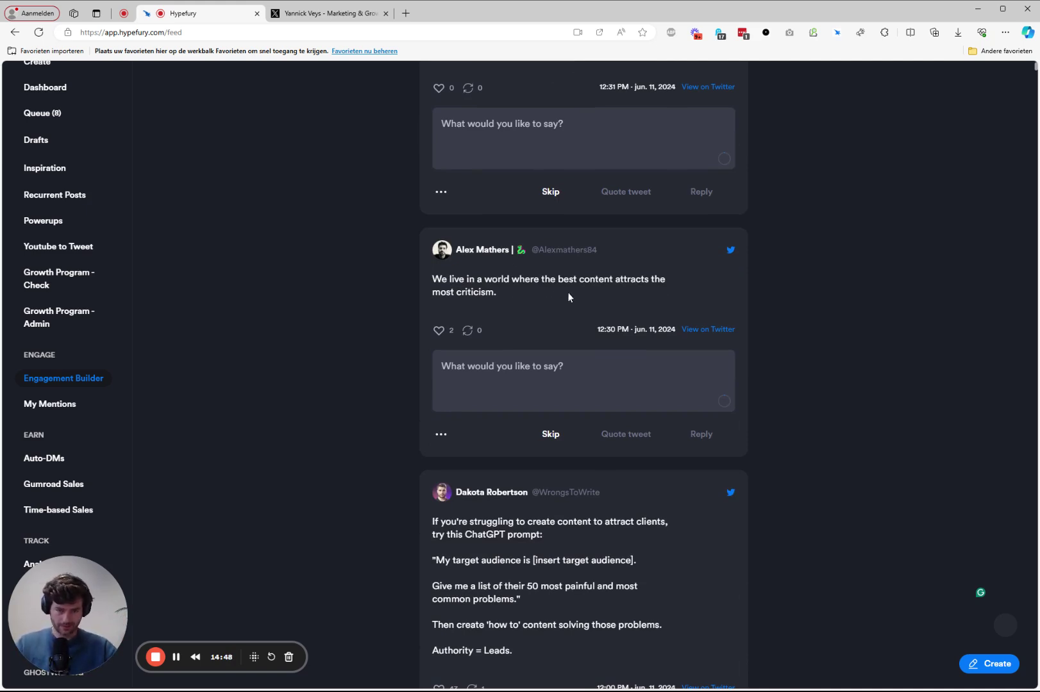
left_click(513, 376)
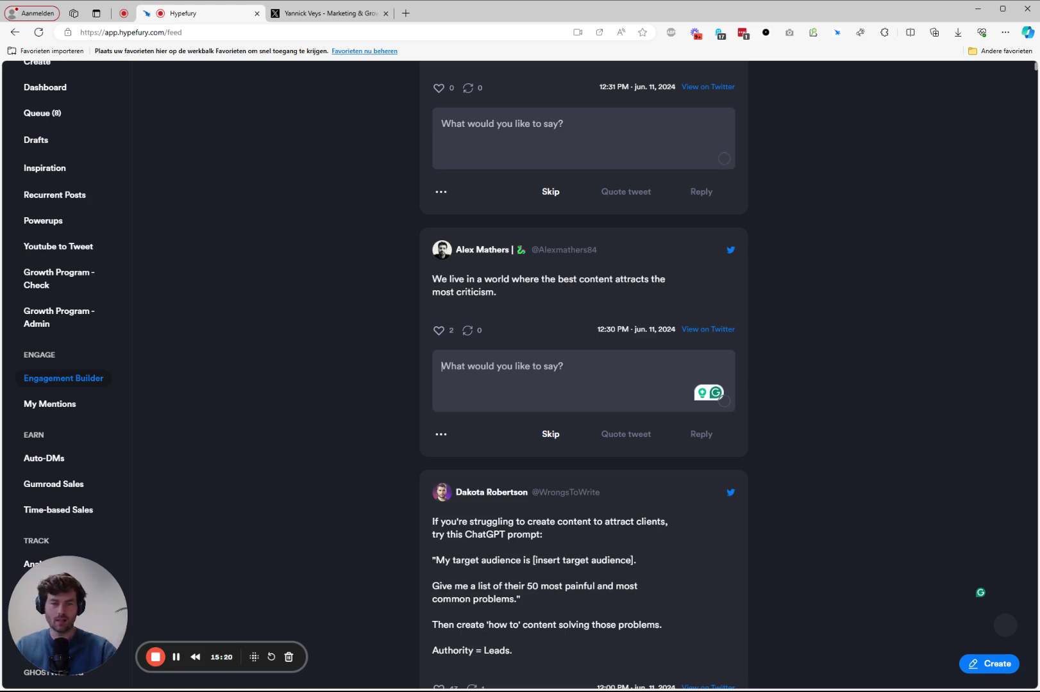
scroll(673, 314, "down", 3)
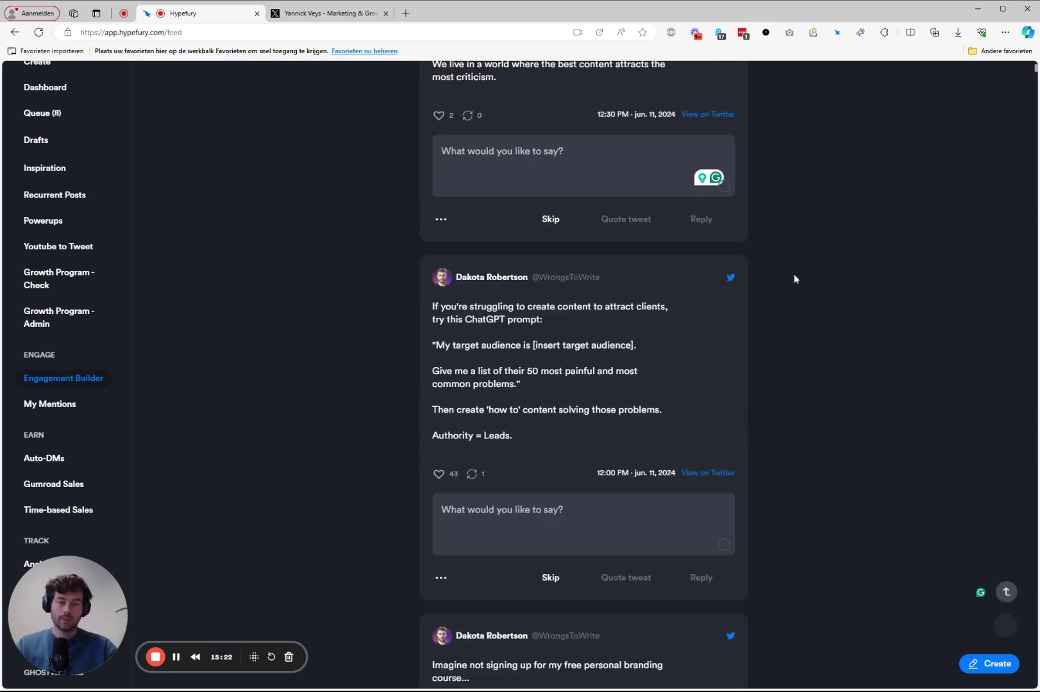
scroll(792, 275, "down", 3)
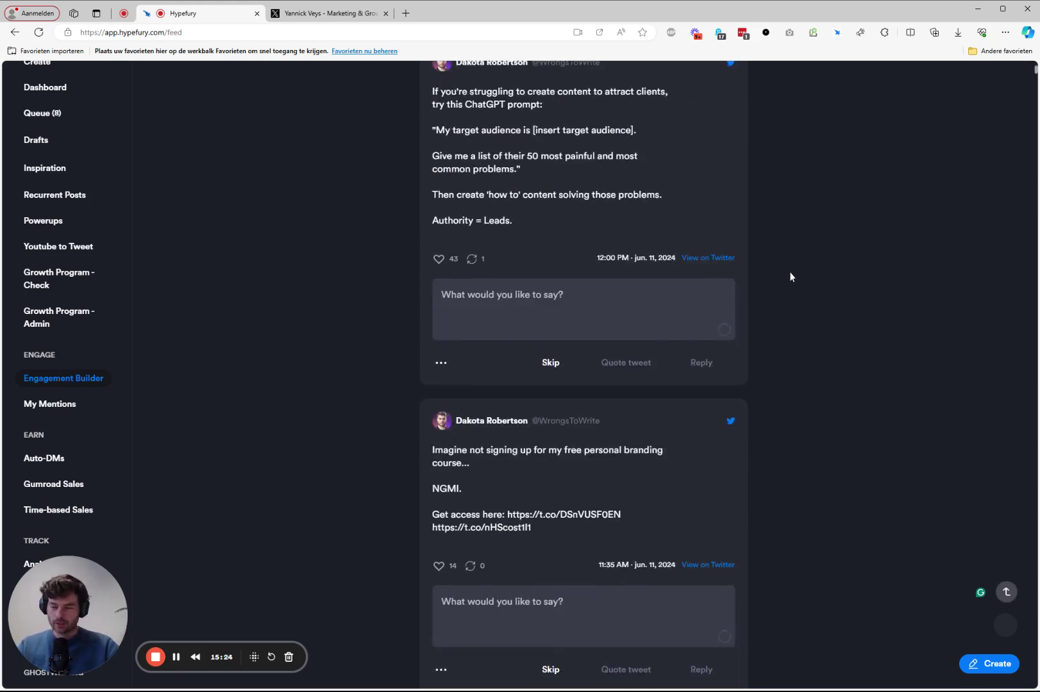
scroll(789, 277, "down", 3)
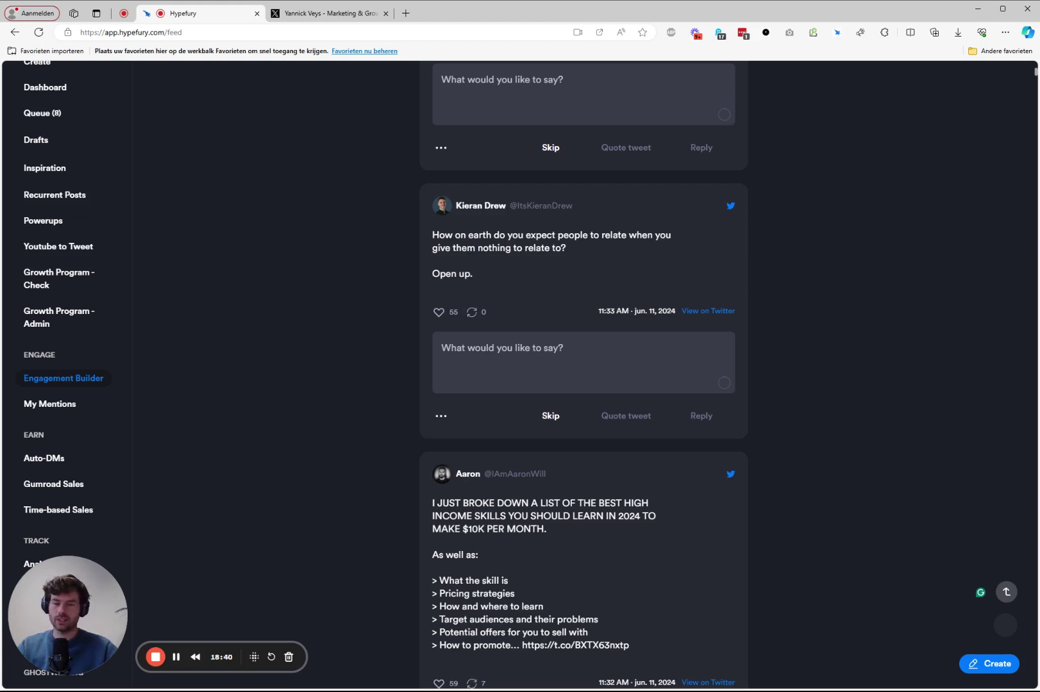
scroll(353, 328, "down", 1)
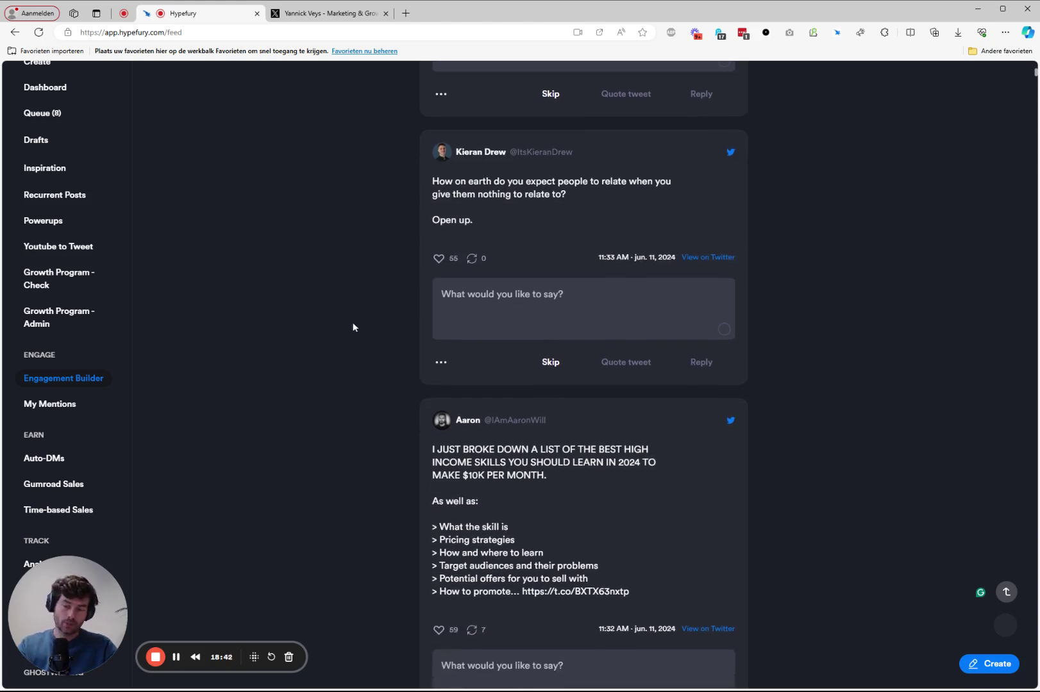
scroll(384, 316, "up", 15)
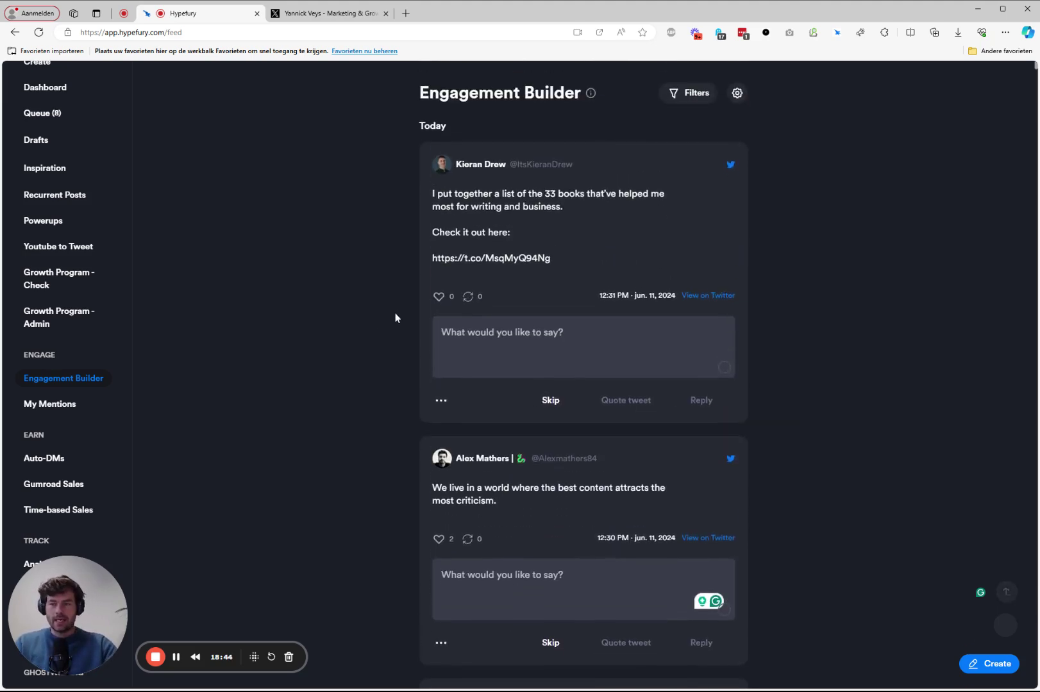
Open the recurrent posts schedule and switch to the Hypefury account to view its weekly category slots.
left_click(41, 196)
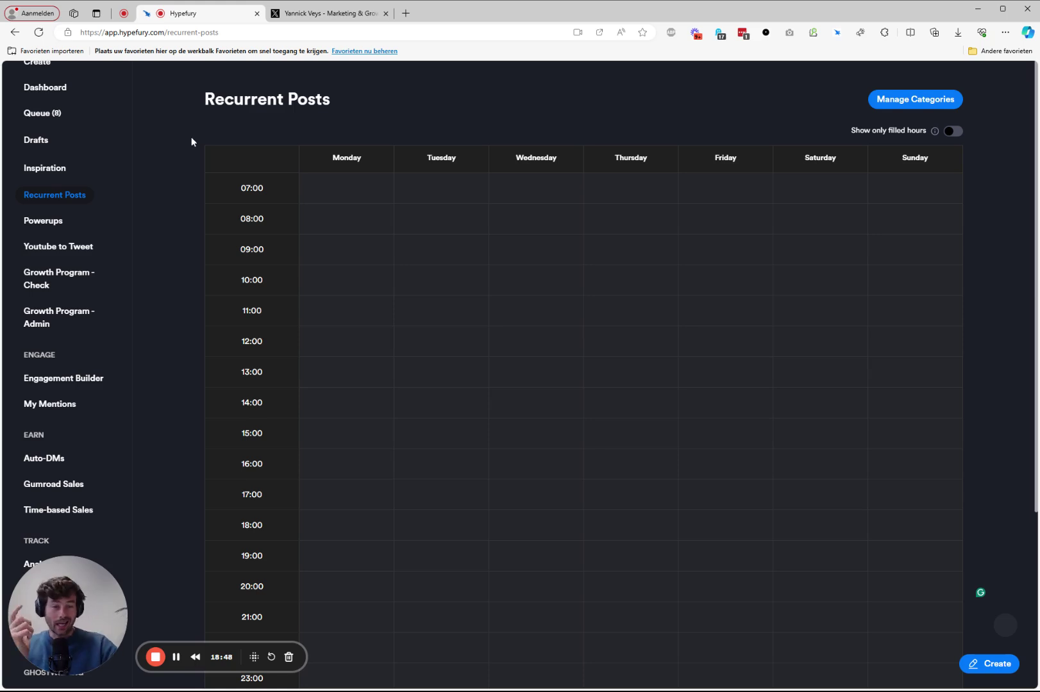
scroll(47, 121, "up", 4)
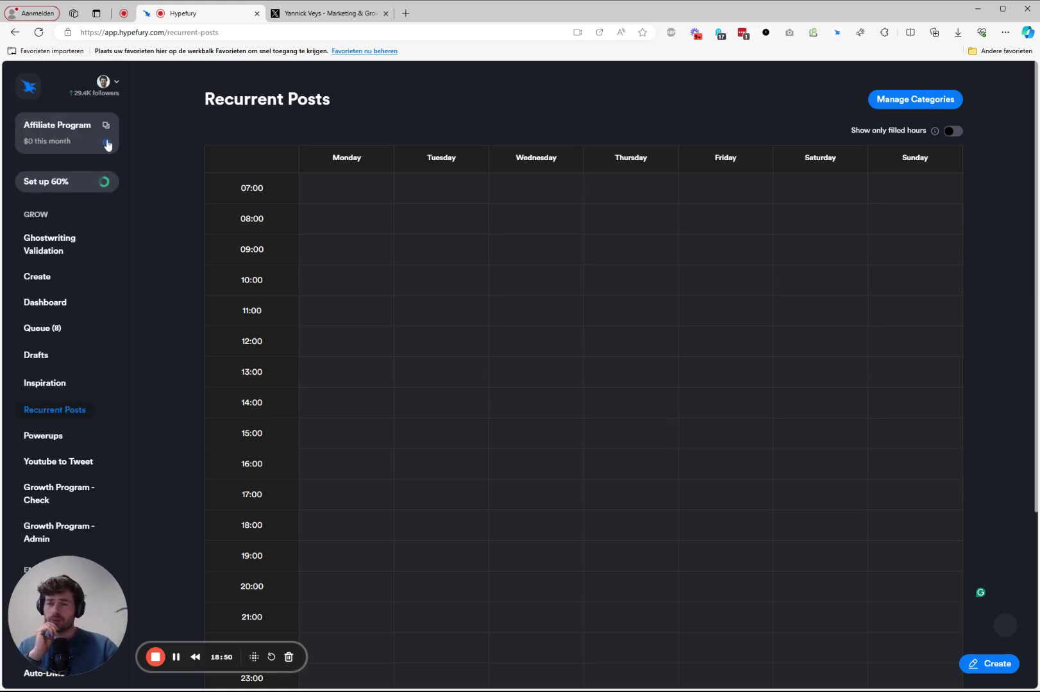
left_click(116, 88)
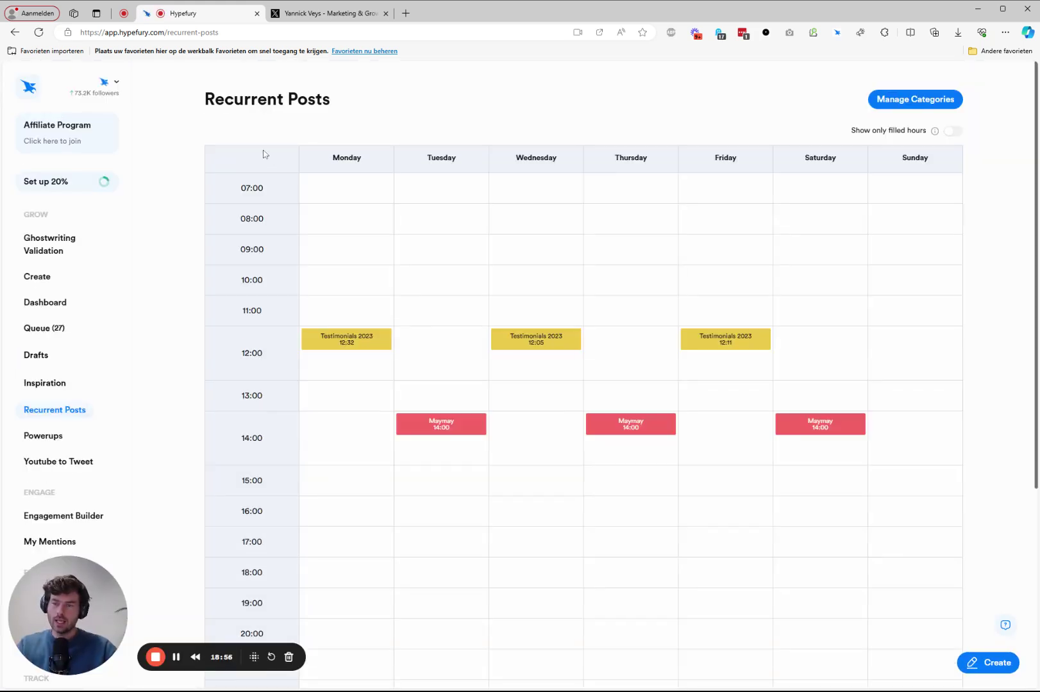
scroll(231, 164, "down", 1)
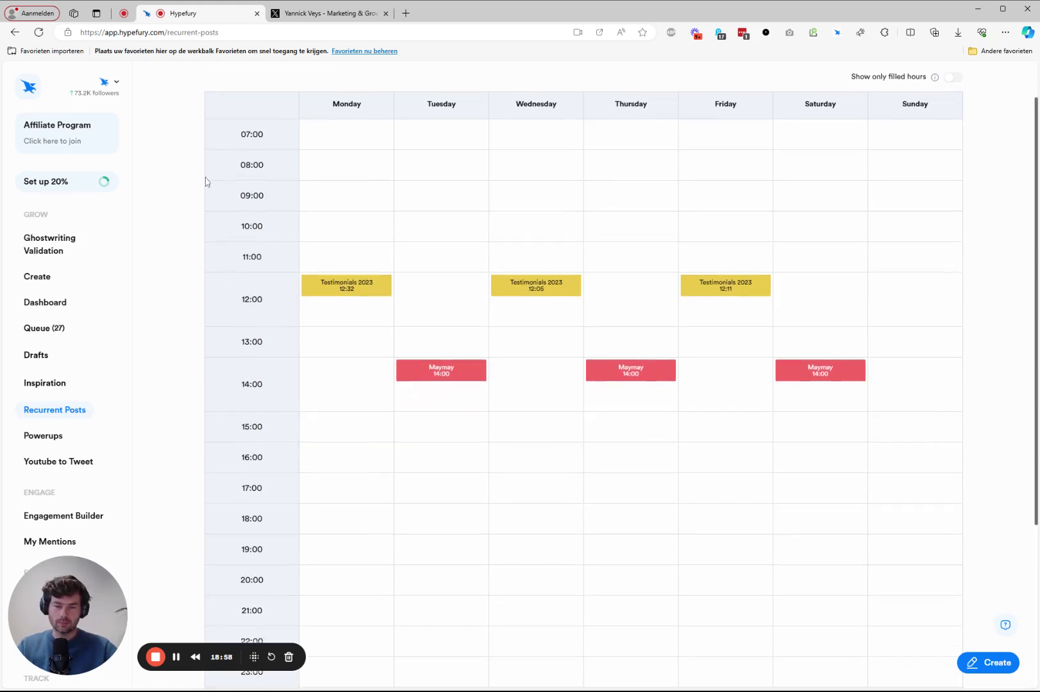
scroll(206, 183, "up", 1)
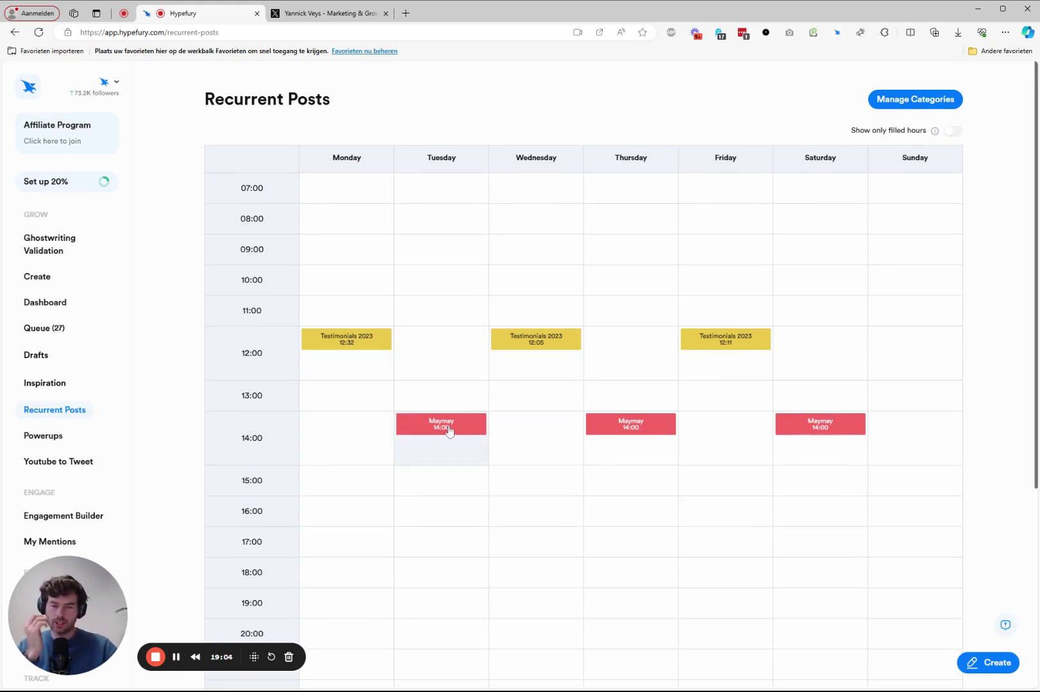
Examine the Maymay category's recurrent posts, preview the image of its first post, and return to the weekly schedule.
left_click(921, 99)
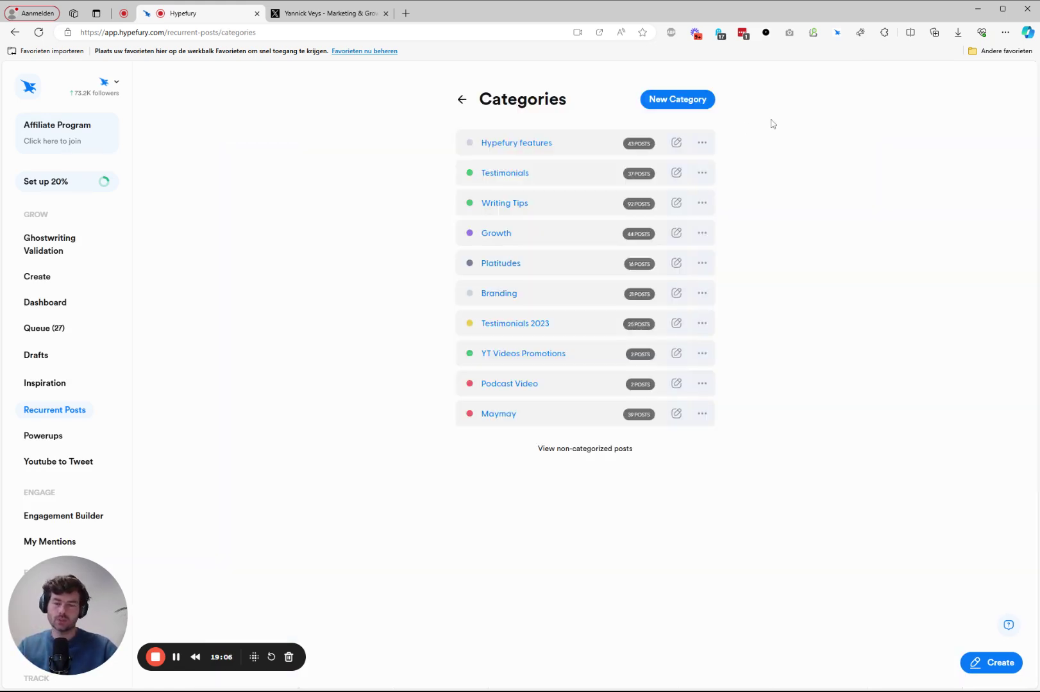
left_click(638, 419)
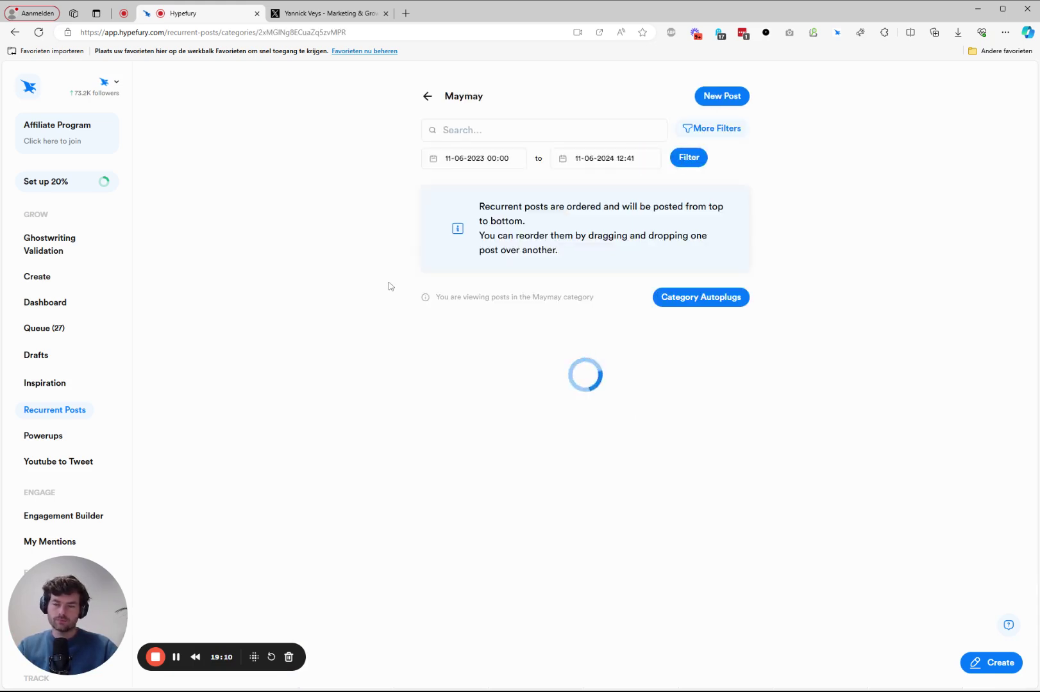
scroll(391, 282, "down", 2)
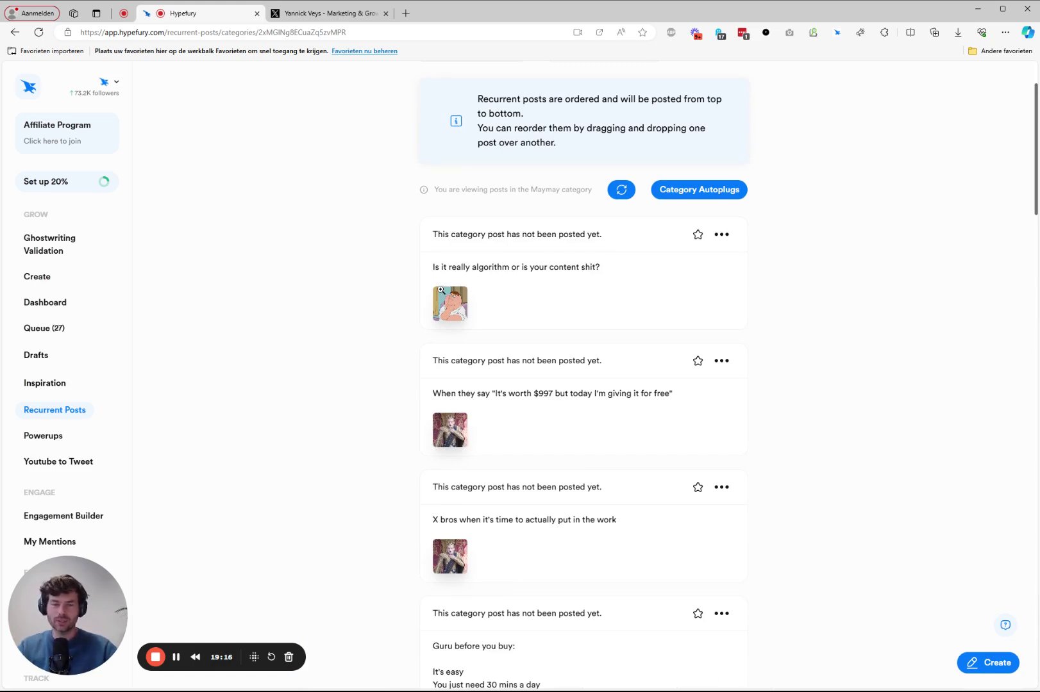
left_click(452, 309)
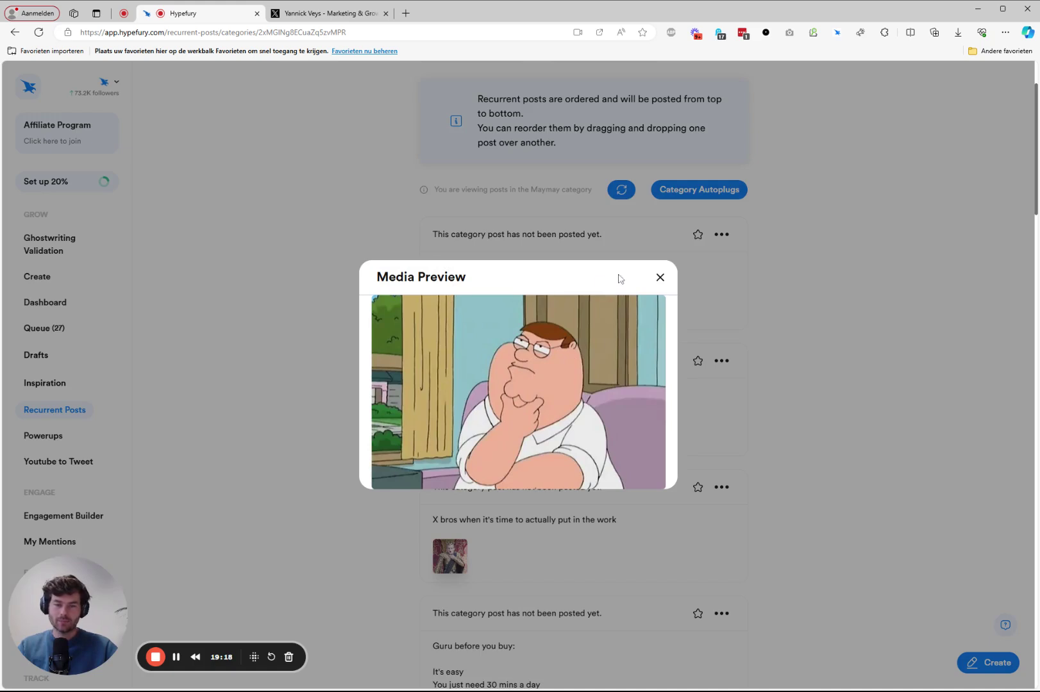
left_click(660, 278)
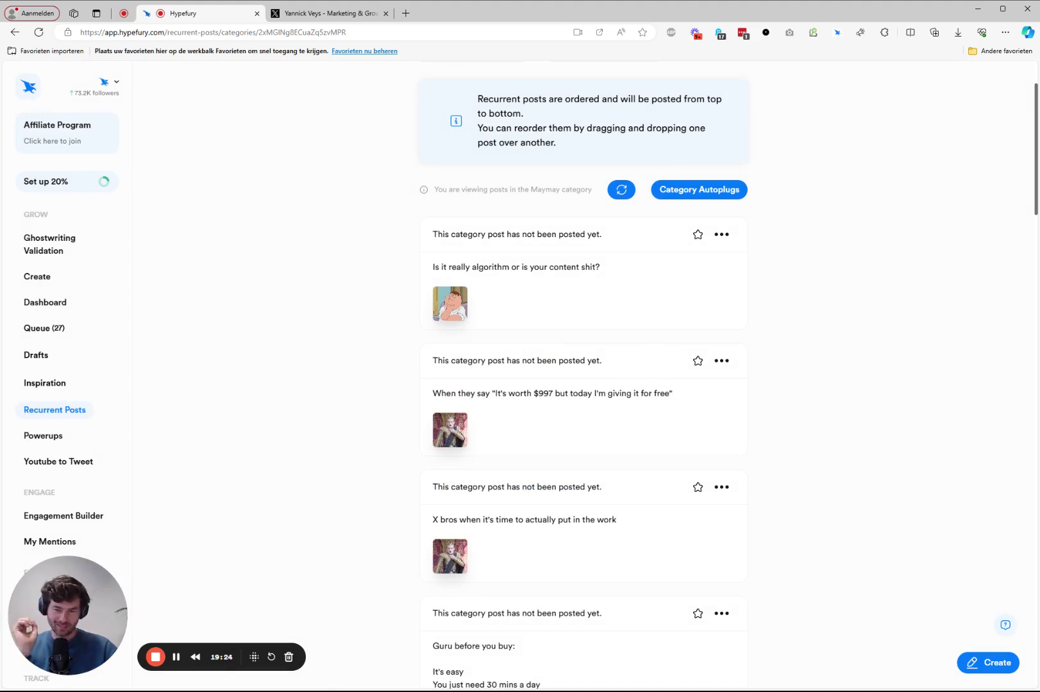
scroll(351, 261, "up", 2)
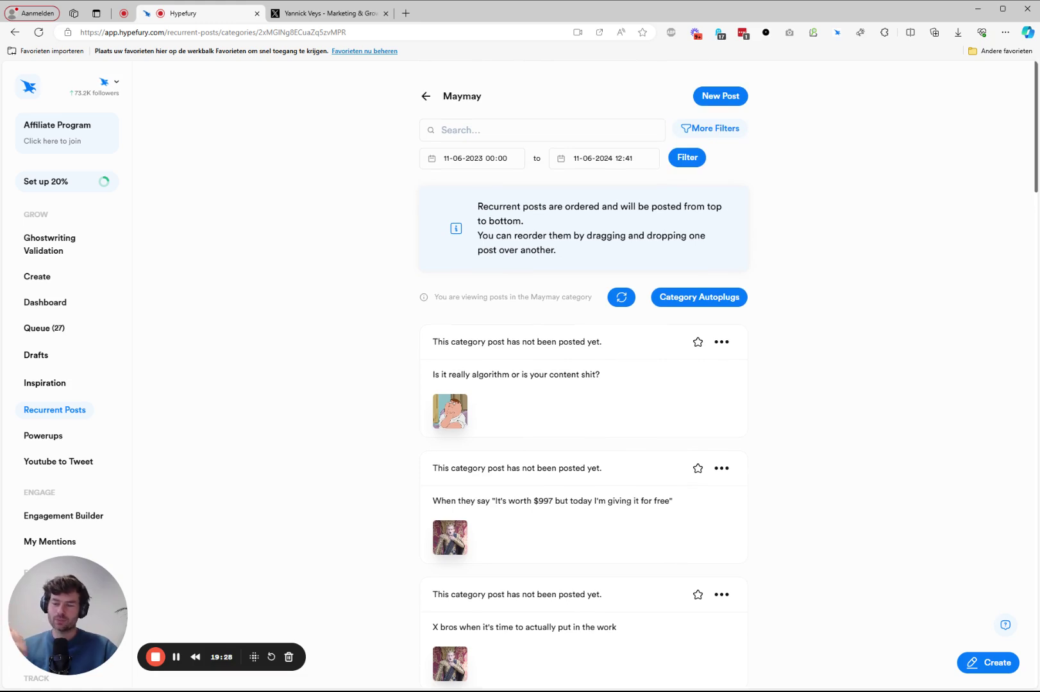
left_click(428, 98)
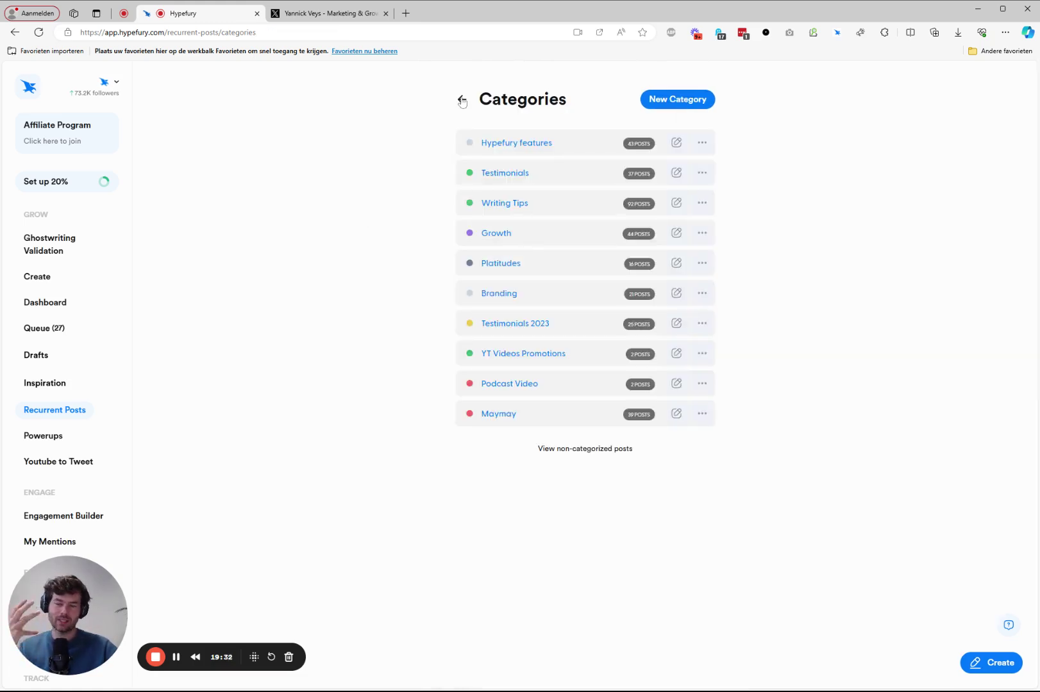
left_click(462, 100)
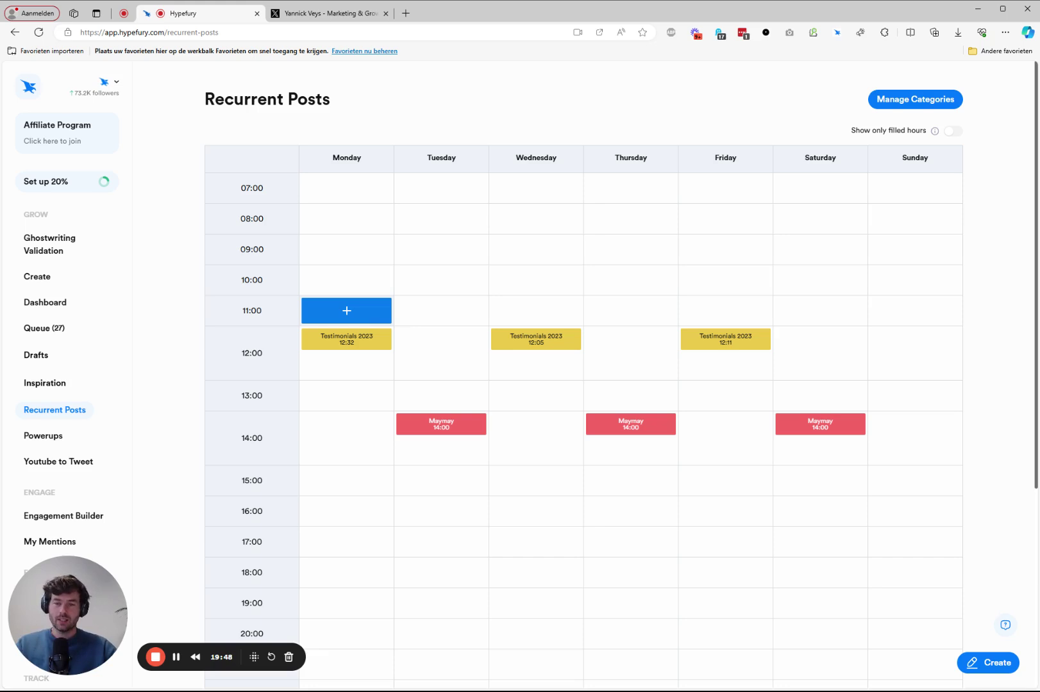
Review the list of recurrent post categories and the weekly schedule, ending back on the schedule.
left_click(901, 103)
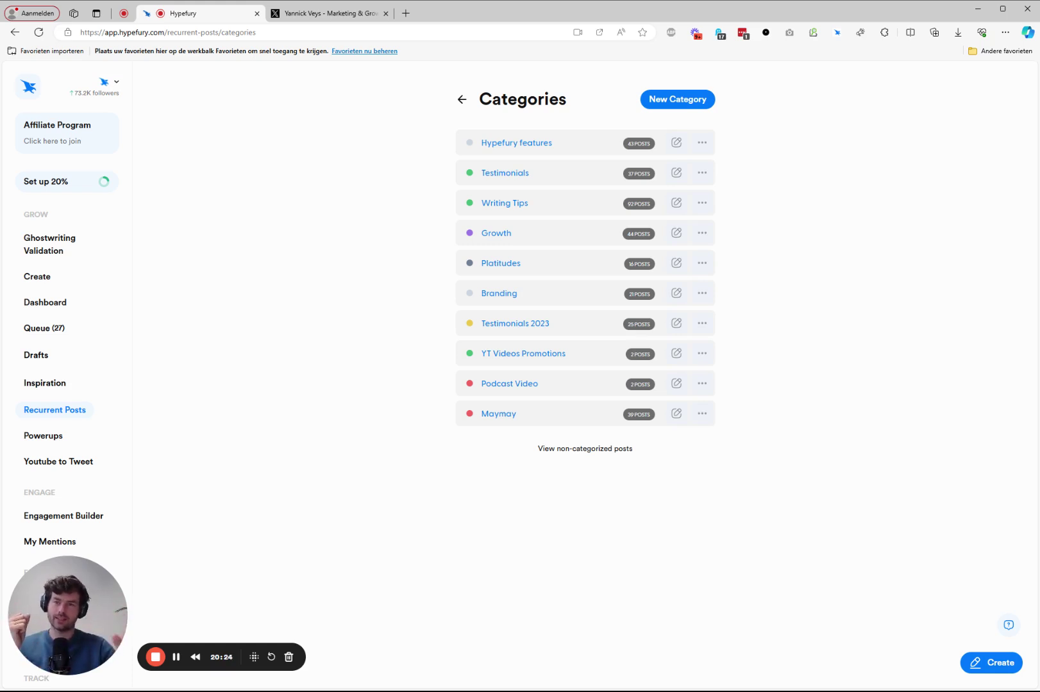
left_click(461, 100)
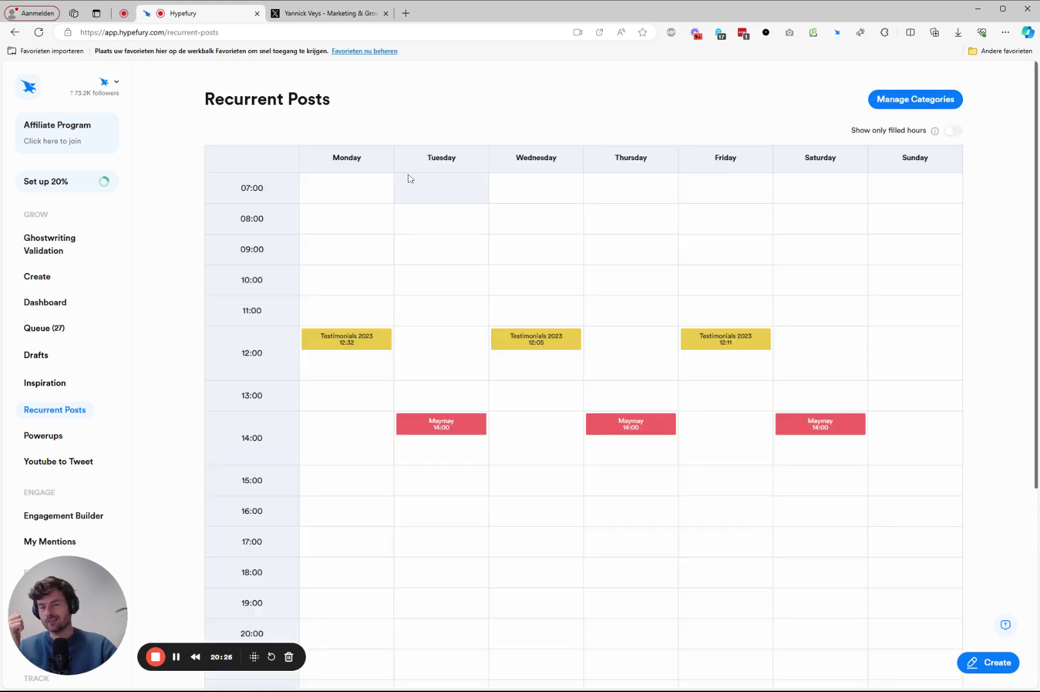
mouse_move(400, 257)
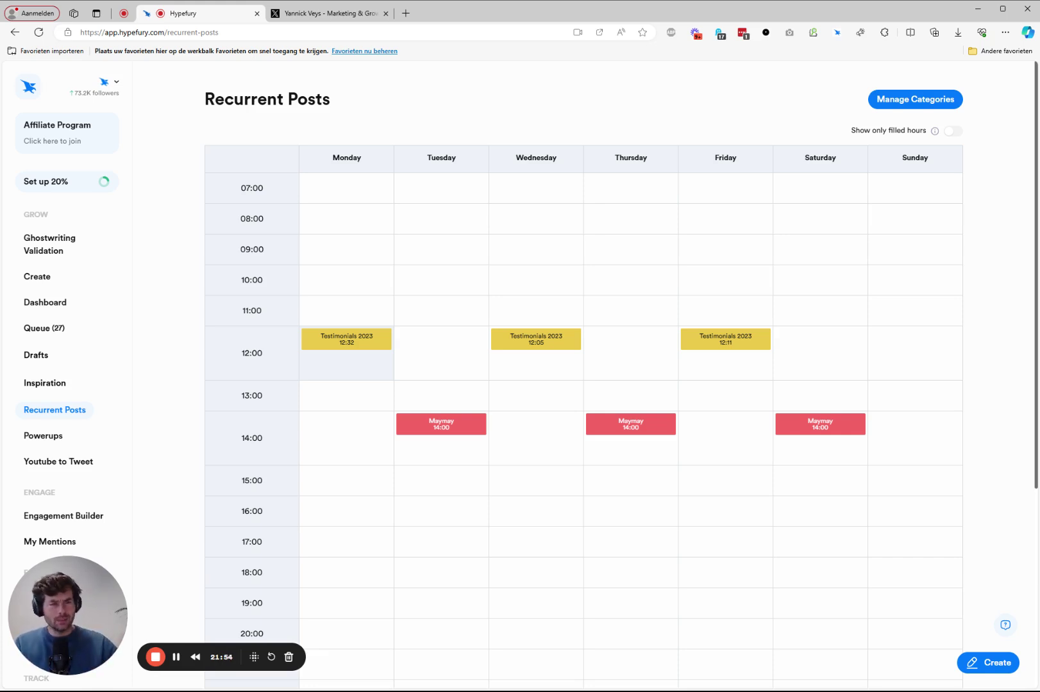
left_click(899, 101)
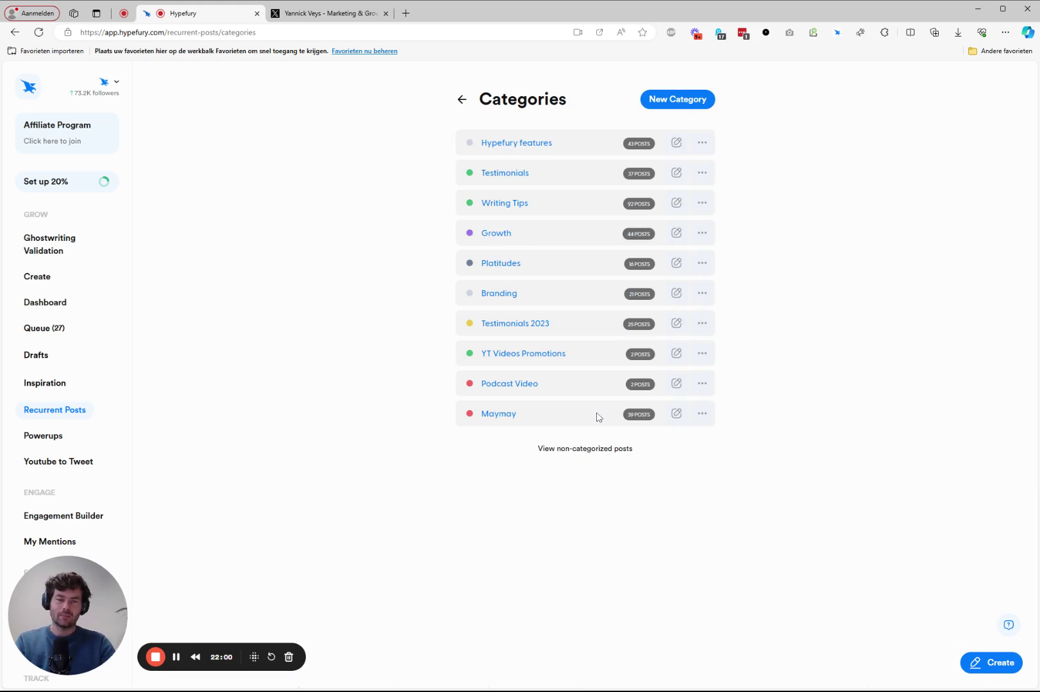
left_click(463, 103)
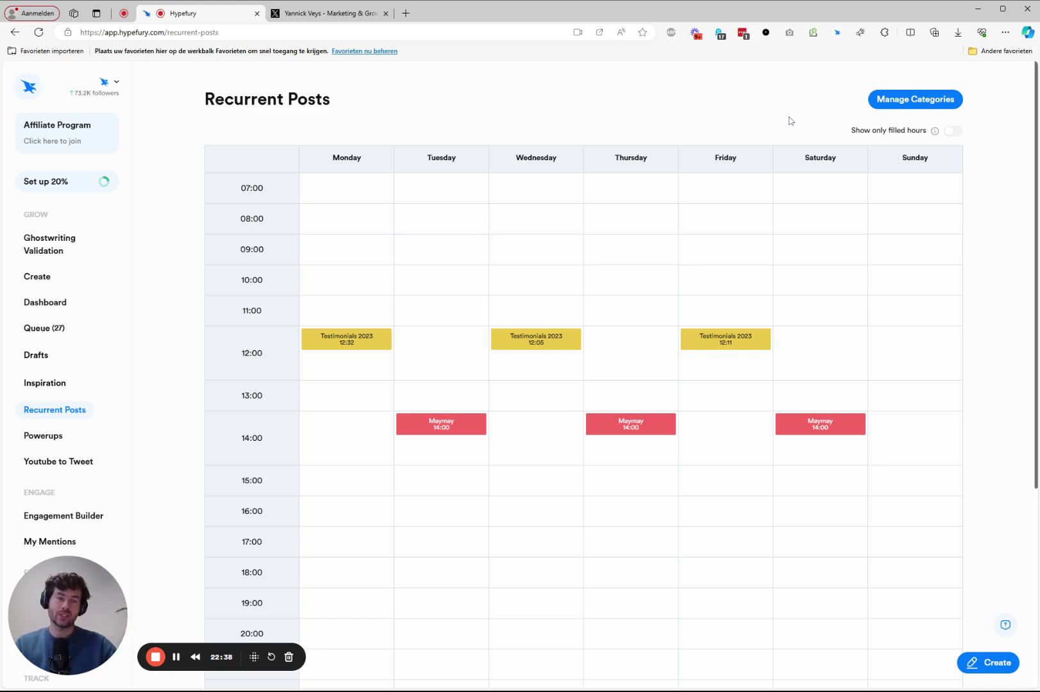
Open the Maymay category and examine the impressions and engagement statistics of its already published posts.
left_click(911, 104)
left_click(632, 415)
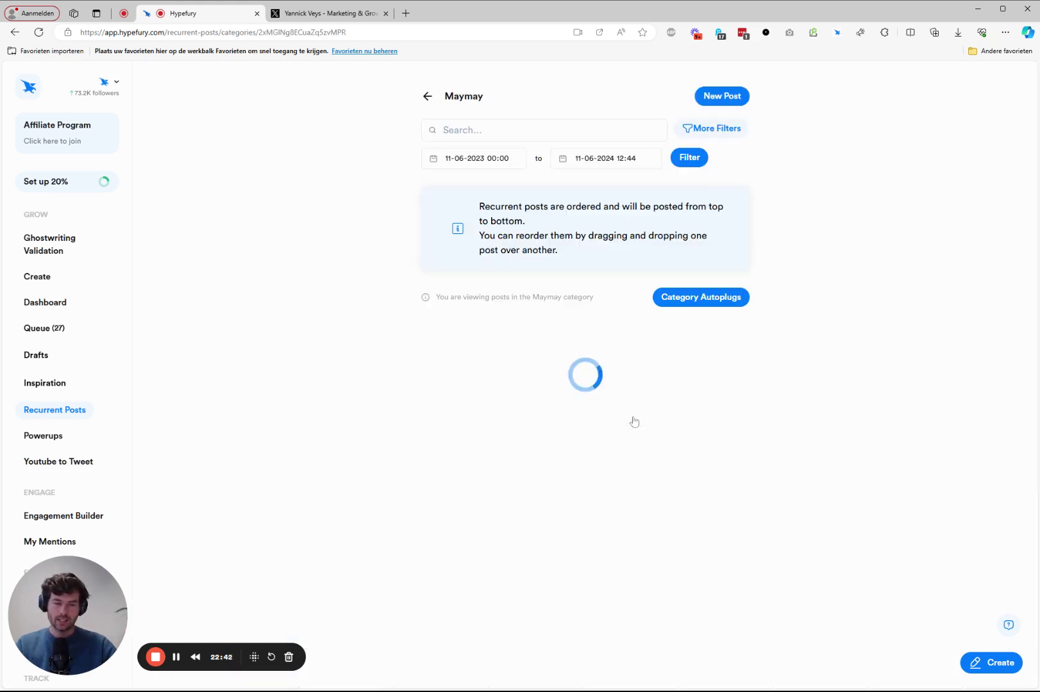
scroll(536, 346, "down", 12)
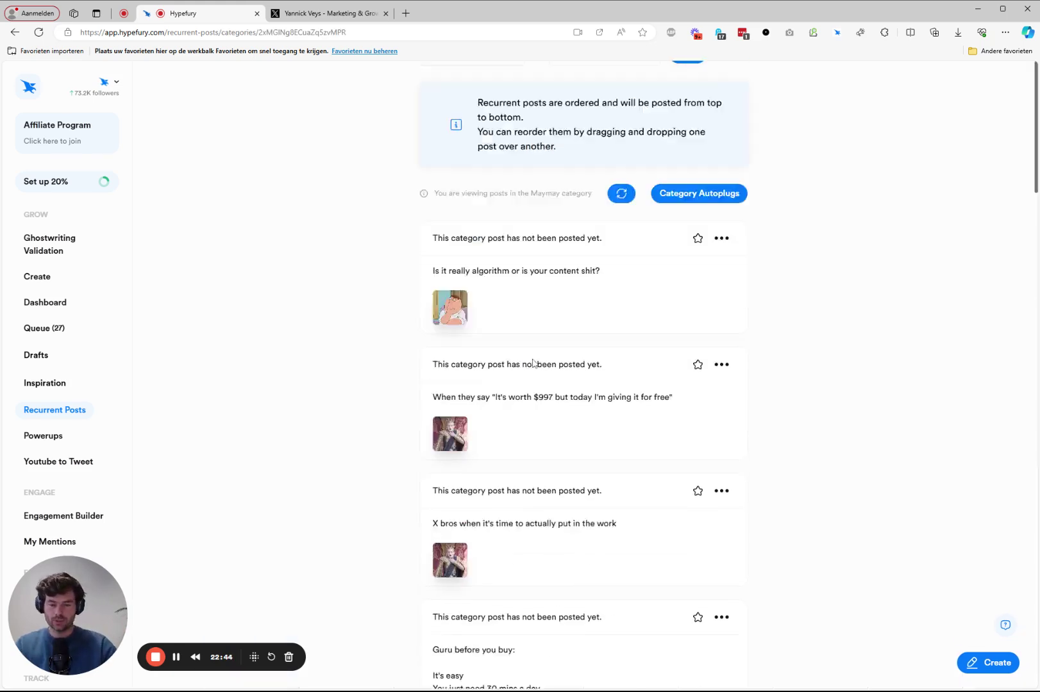
scroll(536, 343, "down", 9)
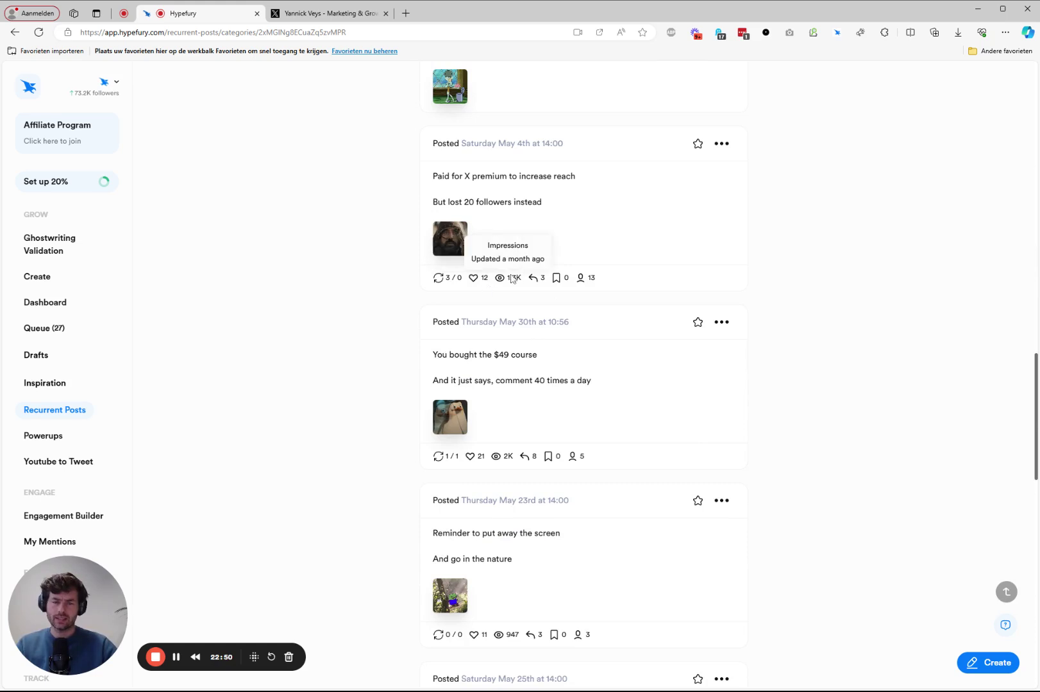
scroll(514, 281, "down", 2)
scroll(507, 298, "down", 2)
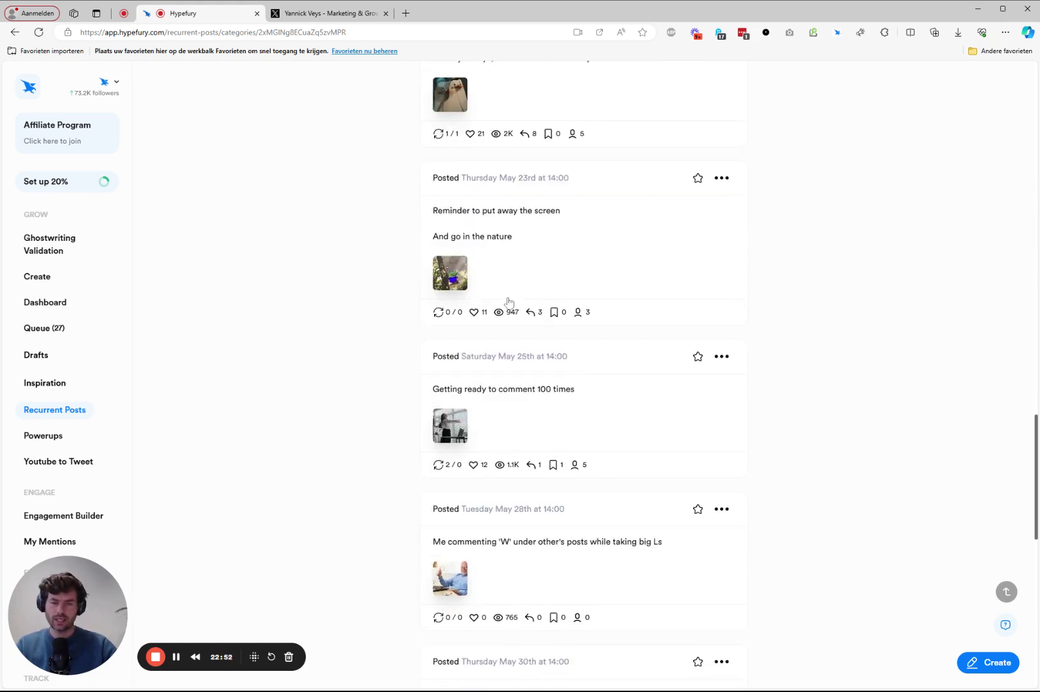
scroll(512, 312, "down", 2)
scroll(514, 311, "down", 15)
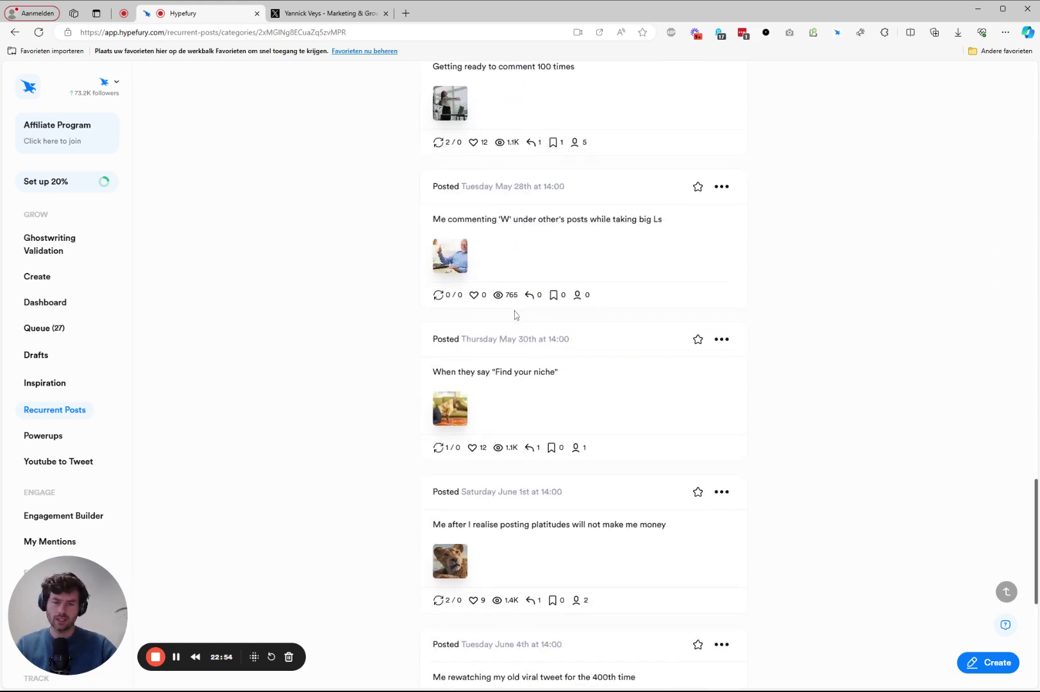
scroll(517, 299, "down", 9)
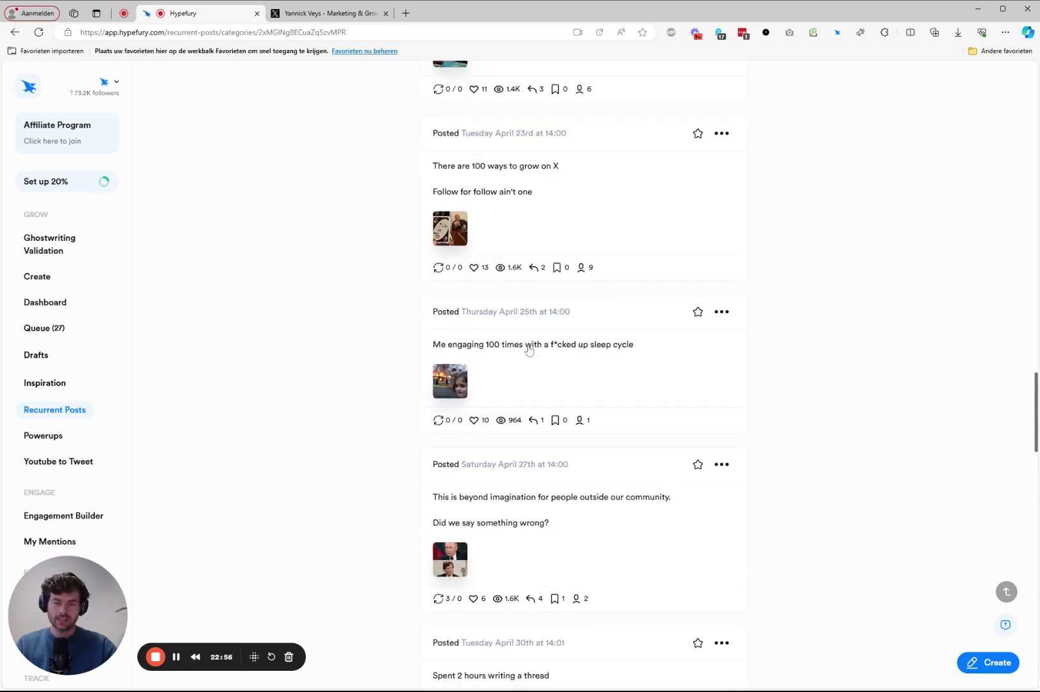
scroll(527, 344, "down", 3)
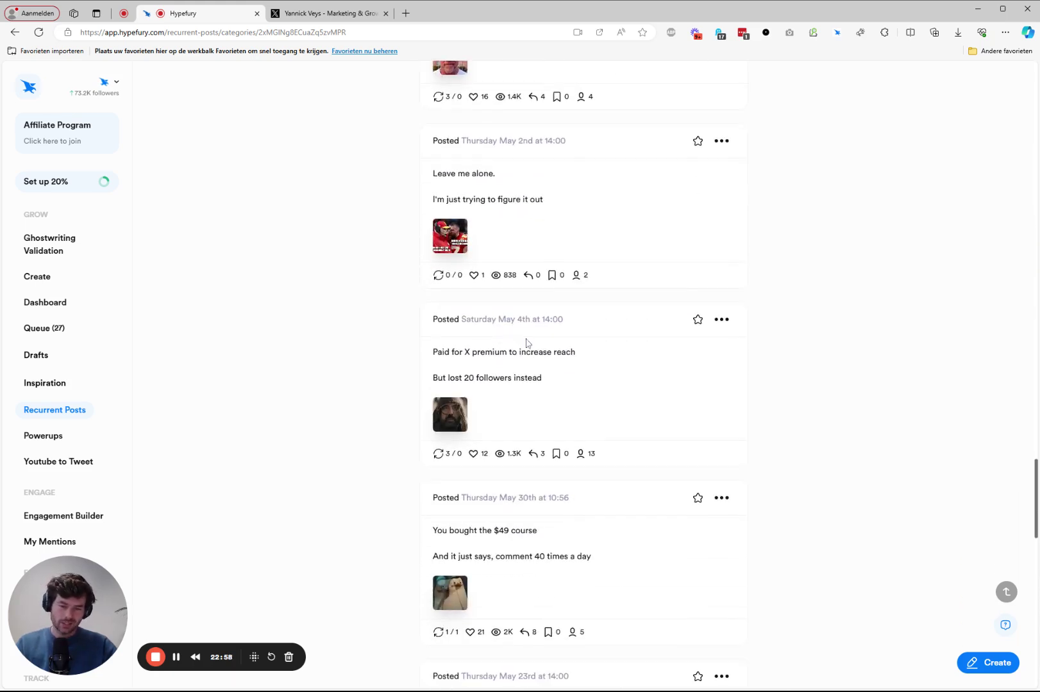
scroll(527, 344, "down", 5)
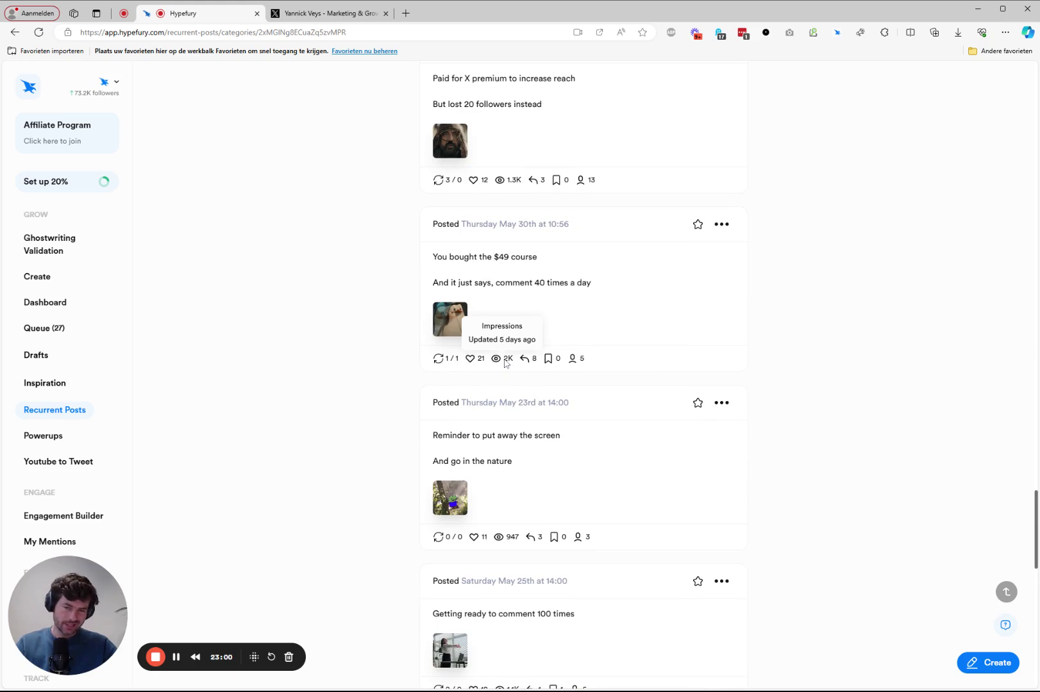
scroll(505, 364, "down", 3)
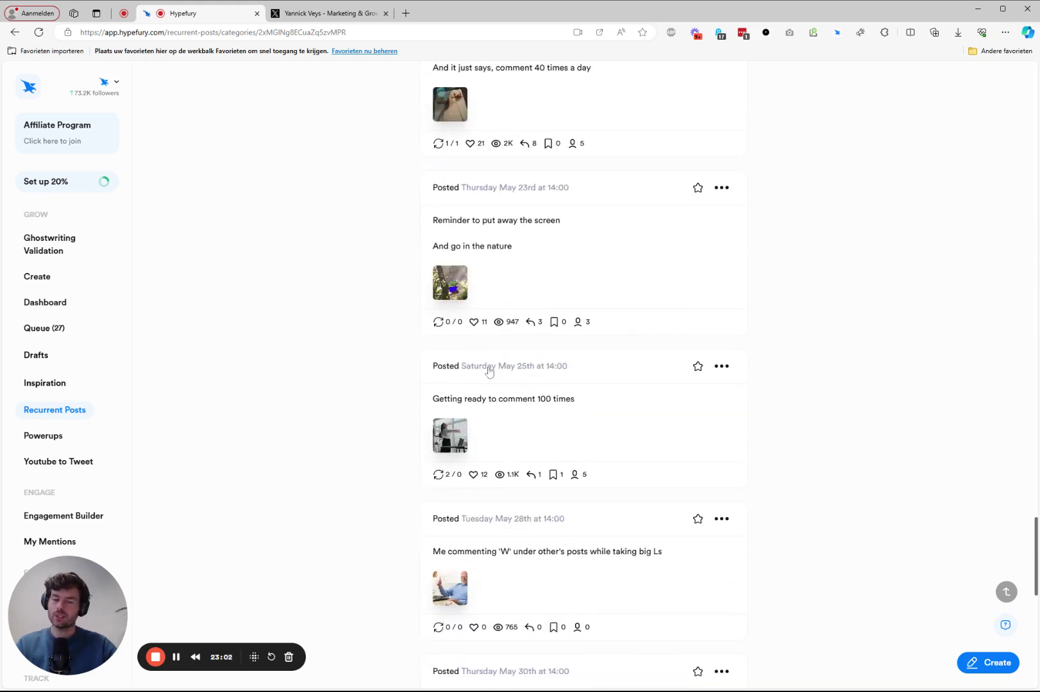
scroll(520, 367, "down", 5)
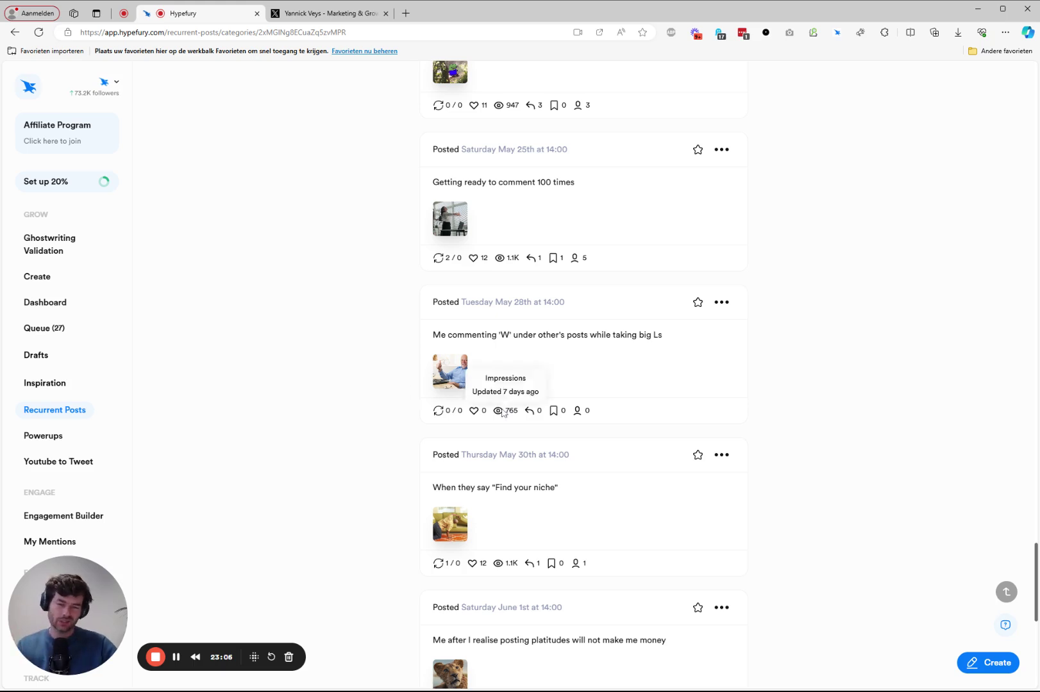
scroll(365, 332, "down", 2)
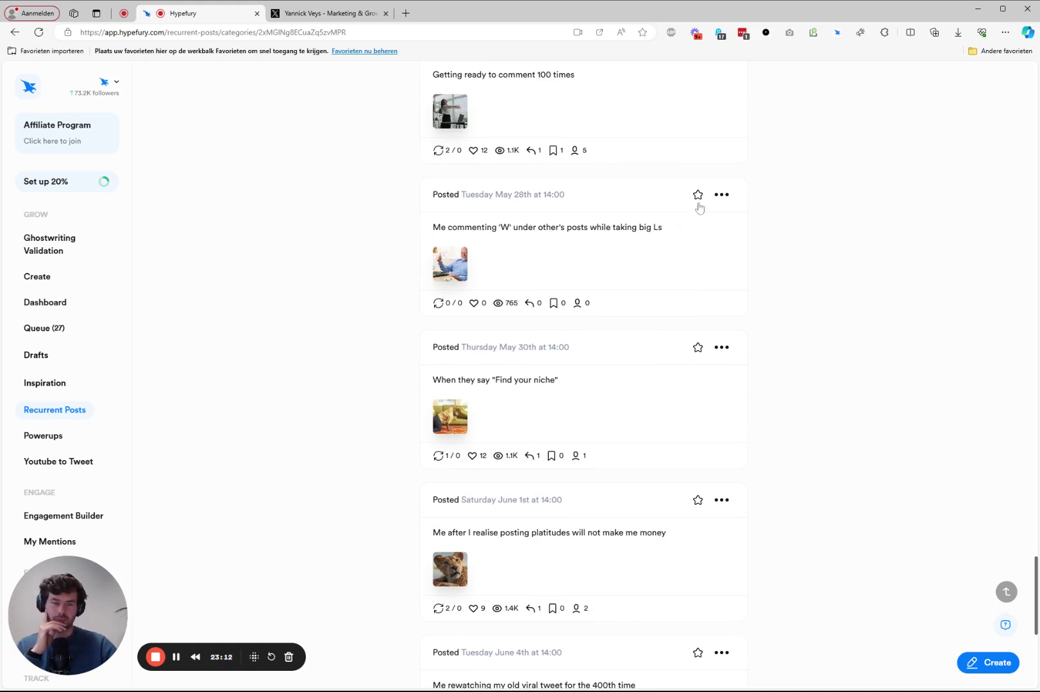
Open the Replace post editor for the "Me commenting 'W'" post of May 28th, then close it without changes.
left_click(720, 196)
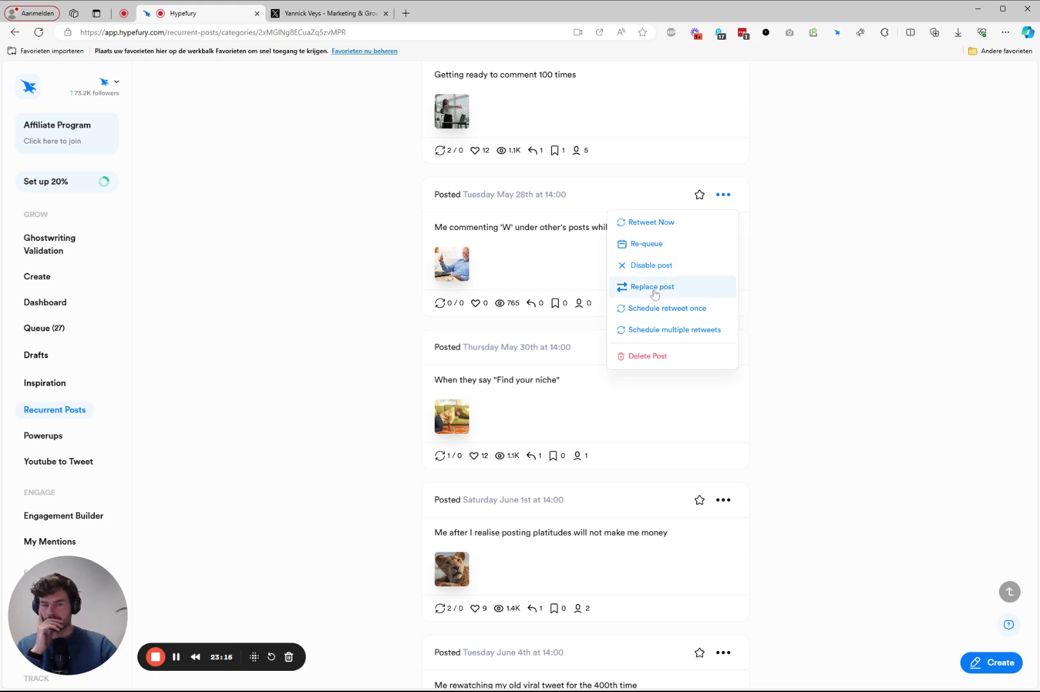
left_click(652, 292)
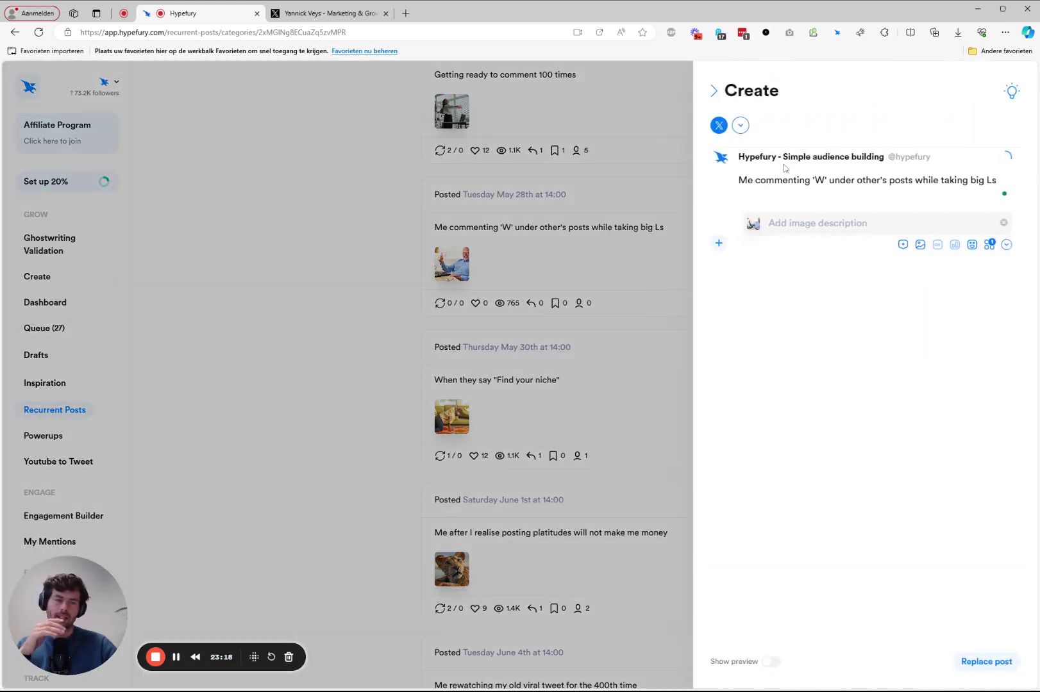
mouse_move(782, 181)
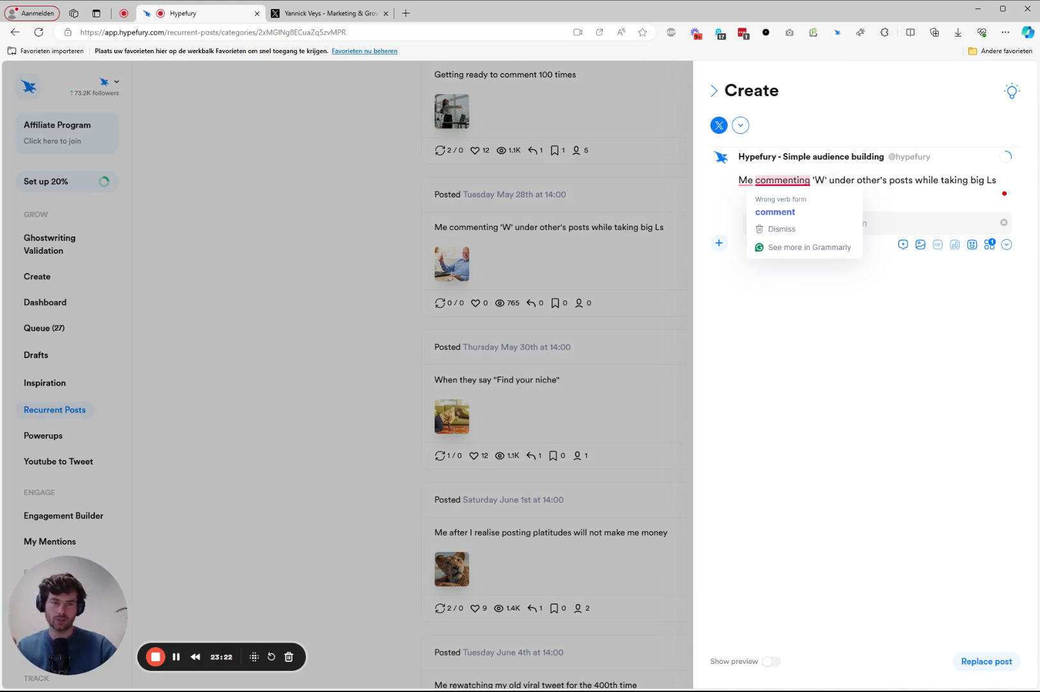
left_click(689, 139)
Check the available actions for the category's last post, dated June 8th, dismiss them and look back over earlier posts.
scroll(691, 306, "down", 3)
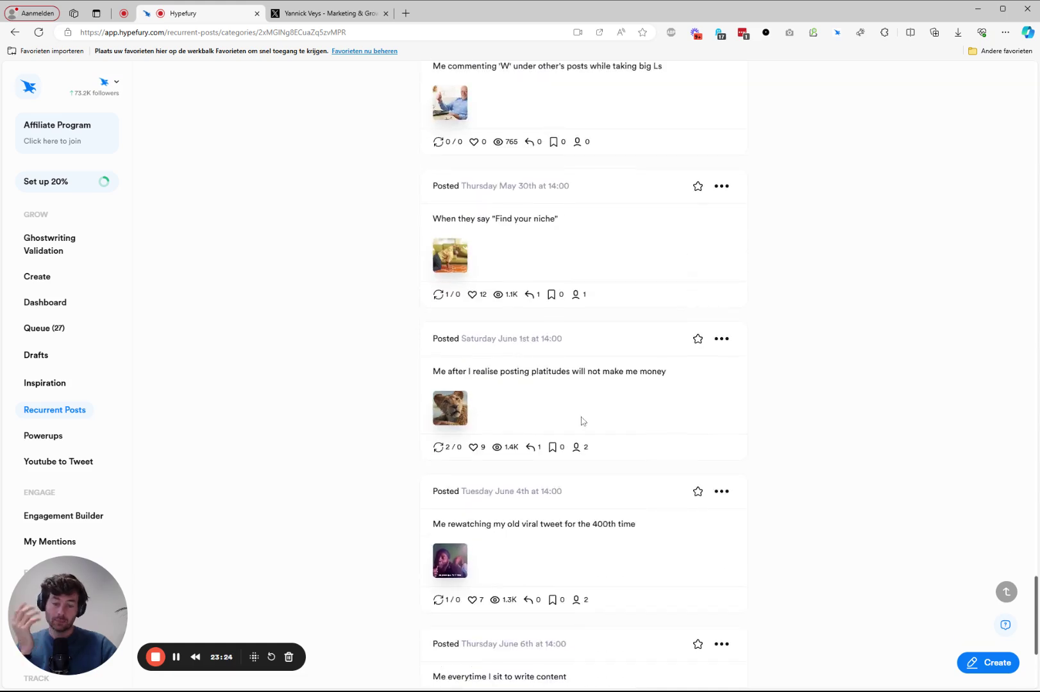
scroll(675, 395, "down", 4)
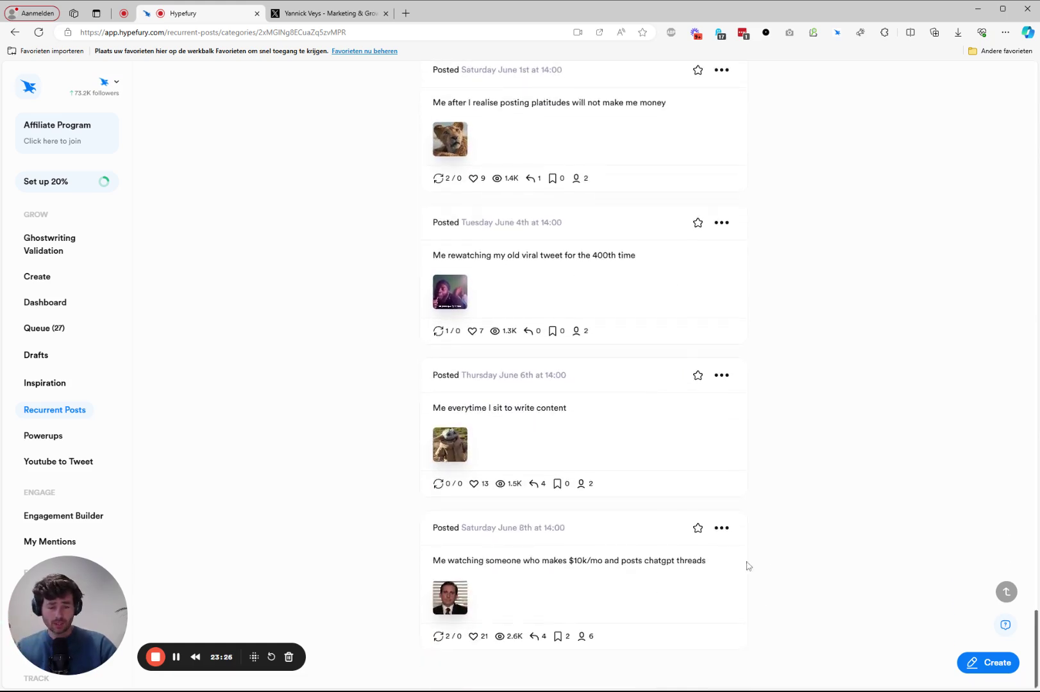
left_click(718, 531)
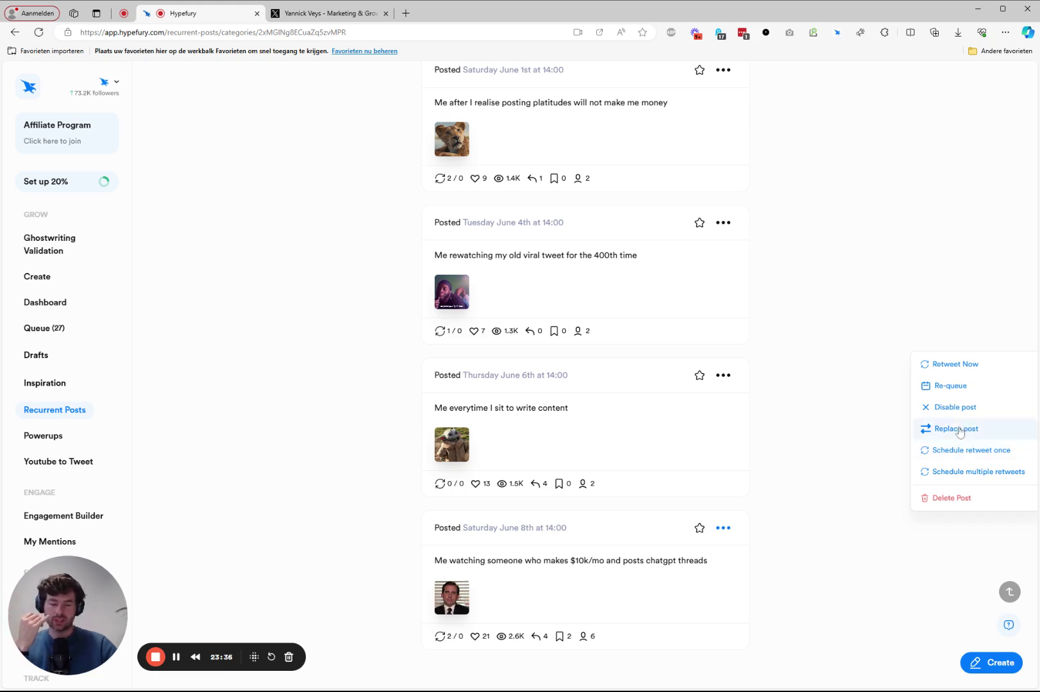
left_click(786, 546)
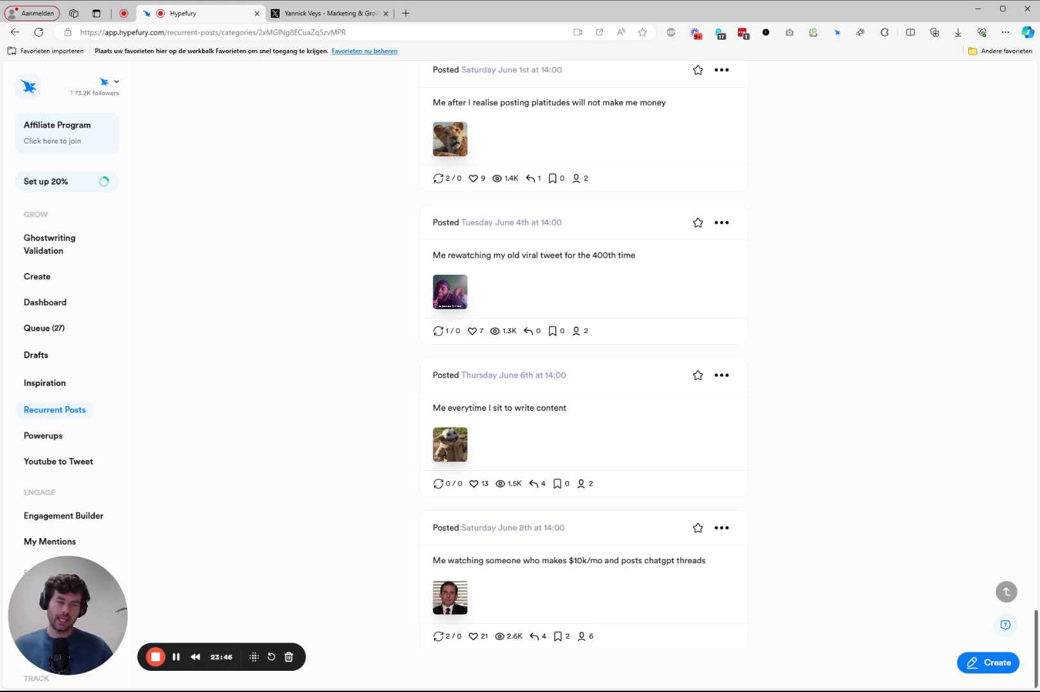
scroll(722, 394, "up", 20)
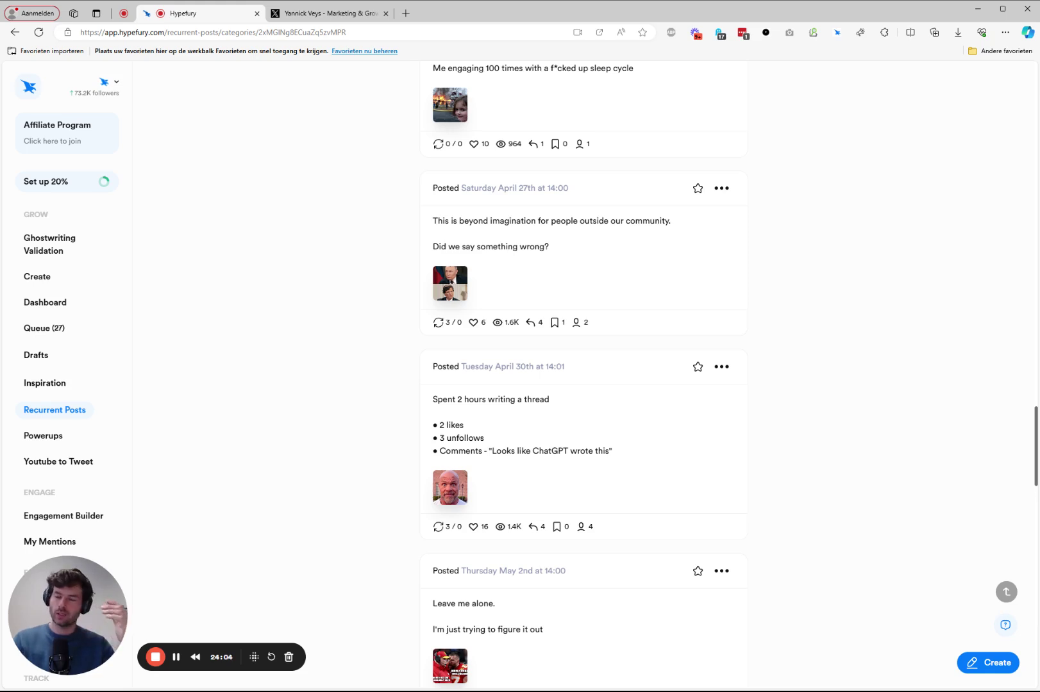
Open the Powerups page, review the Tweet Booster's delay and engagement threshold settings, and close them unchanged.
left_click(50, 439)
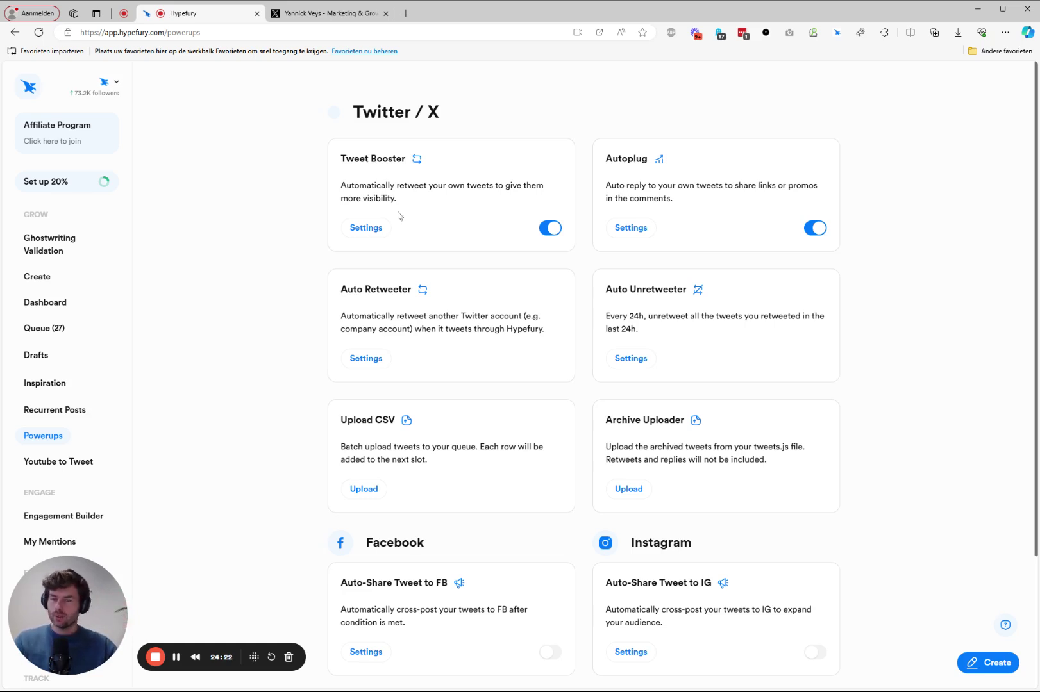
left_click(374, 227)
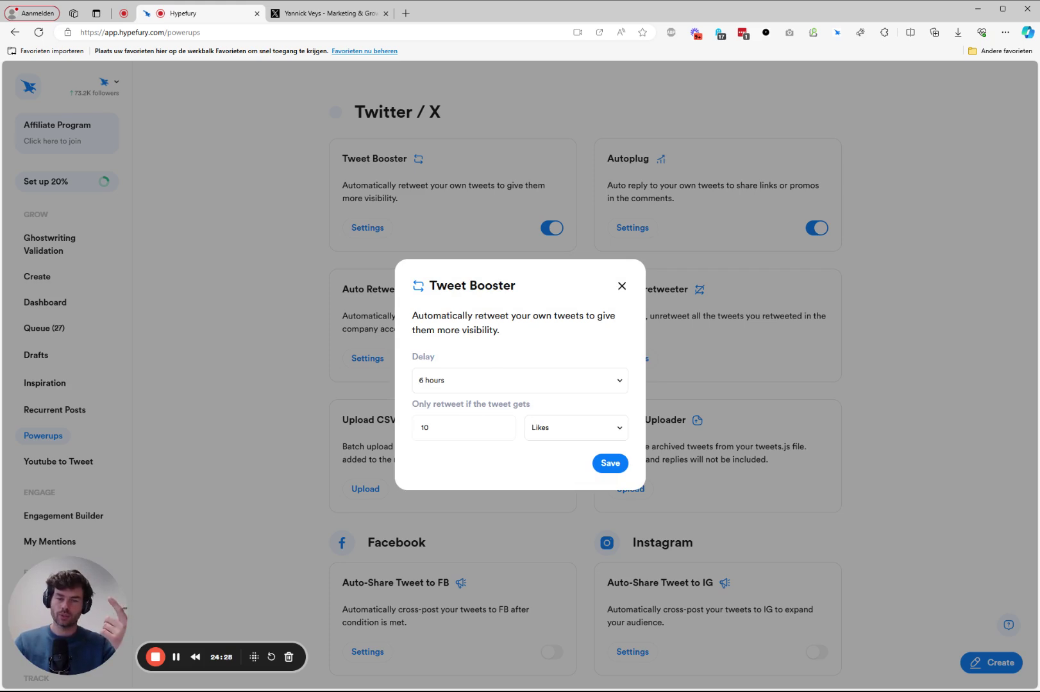
left_click(622, 287)
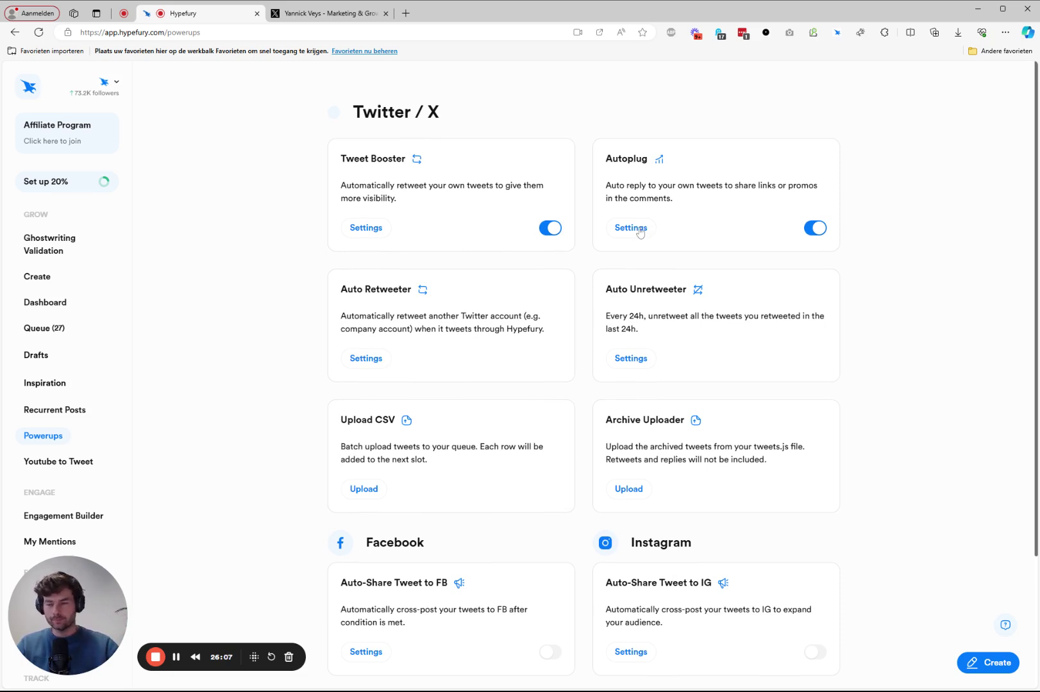
Open the Twitter Autoplug settings, review the randomly cycled follow-up comments, and close the dialog without saving.
left_click(631, 229)
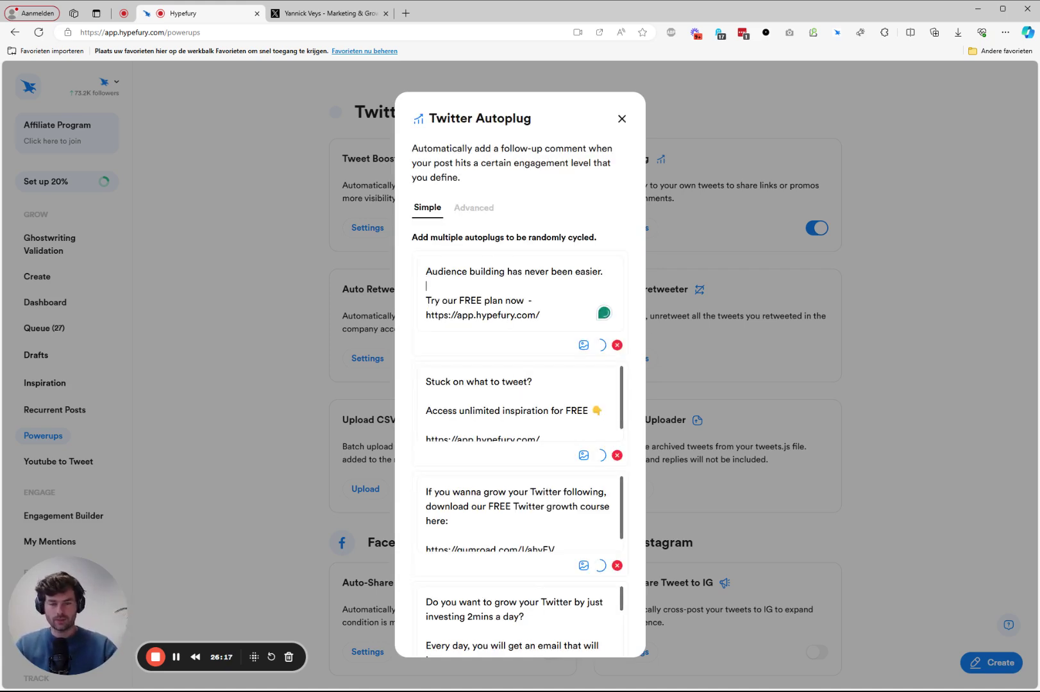
scroll(525, 491, "down", 1)
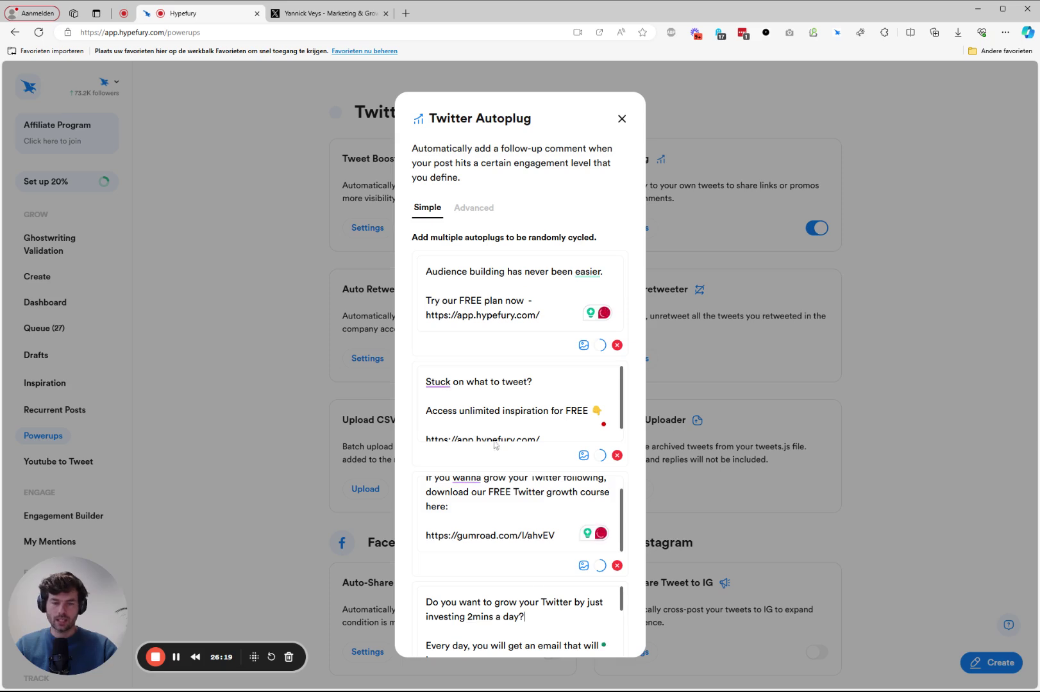
scroll(501, 205, "down", 2)
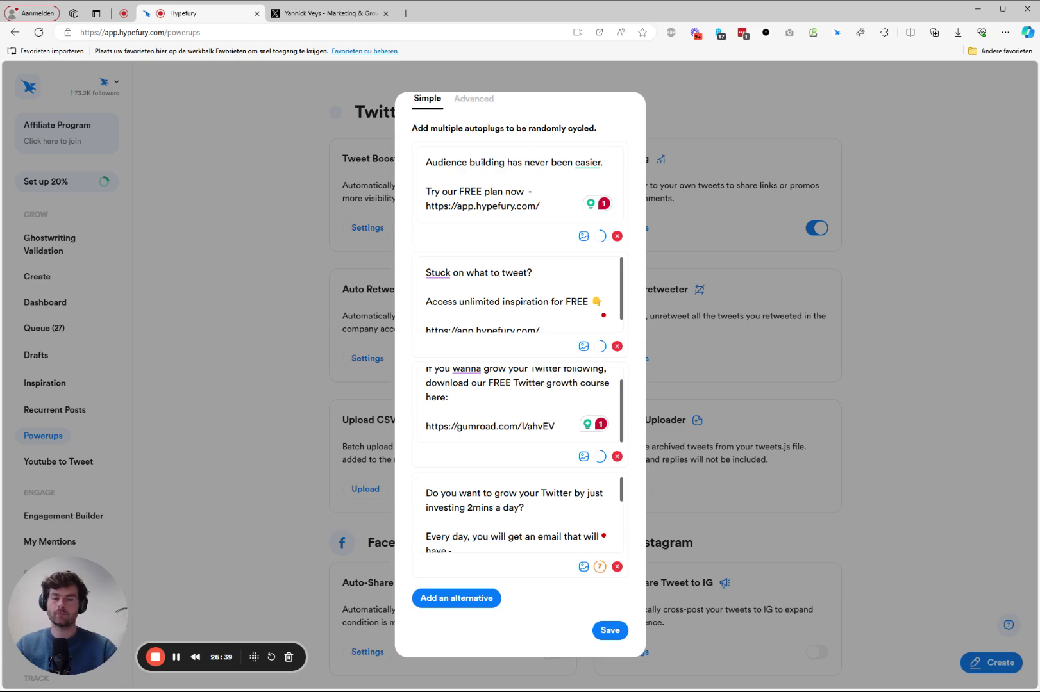
left_click(726, 503)
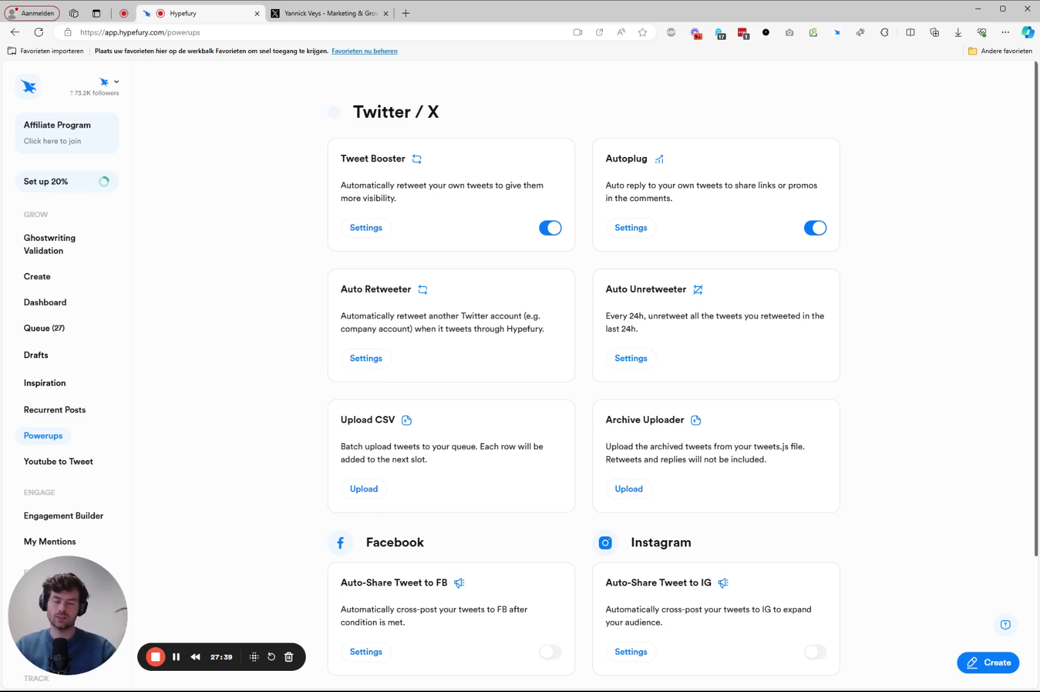
Look over the remaining Twitter, Facebook, Instagram and LinkedIn powerups, and open the Auto-DMs page.
scroll(584, 400, "down", 2)
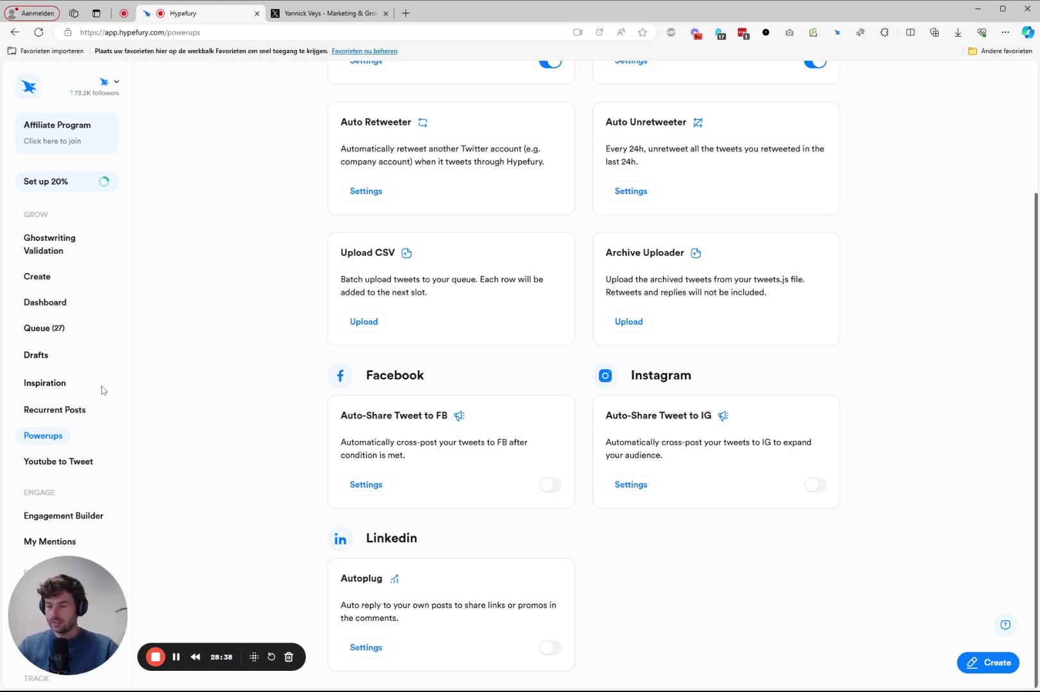
scroll(103, 389, "down", 3)
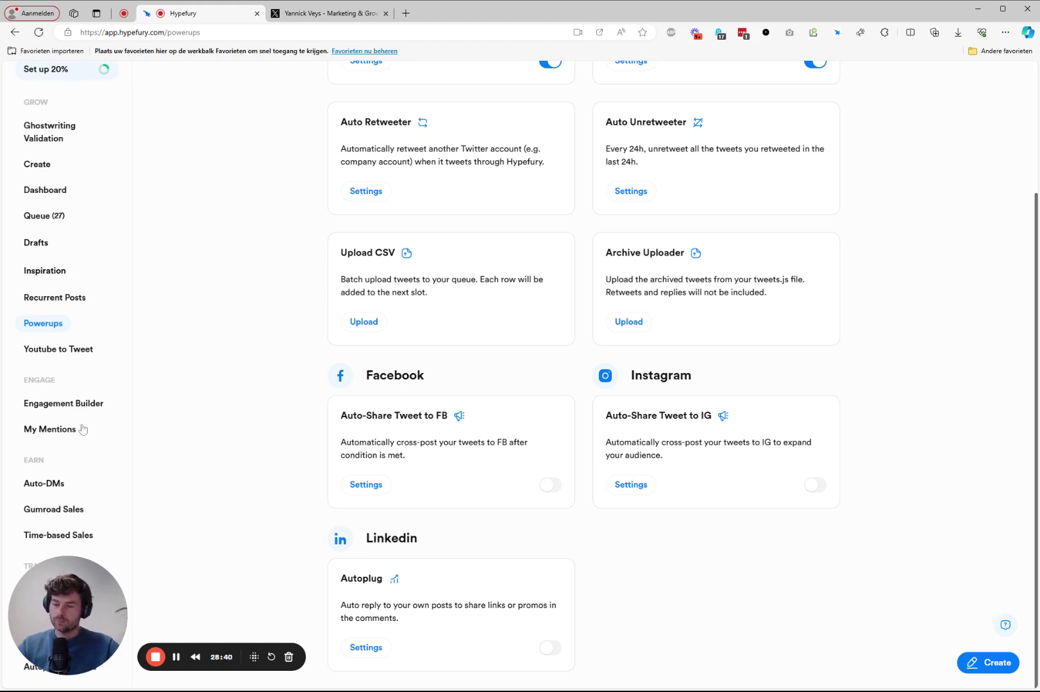
left_click(45, 489)
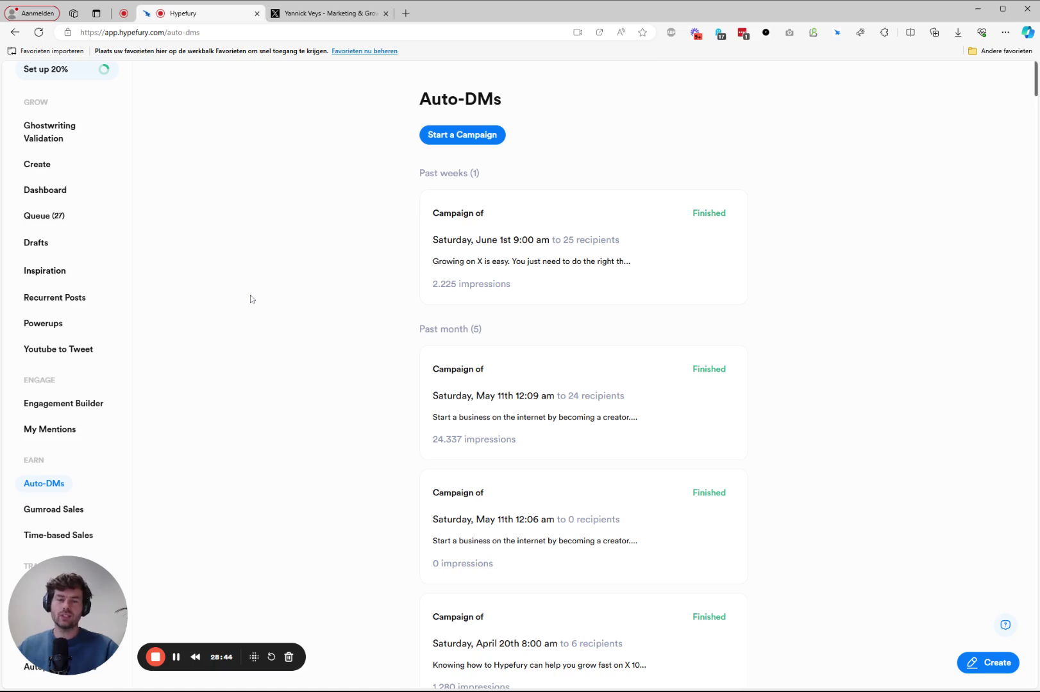
Open the finished Auto-DM campaign of May 11th 12:09 am, review its trigger tweet, recipient criteria and DM text, and return to the campaign list.
scroll(272, 302, "down", 2)
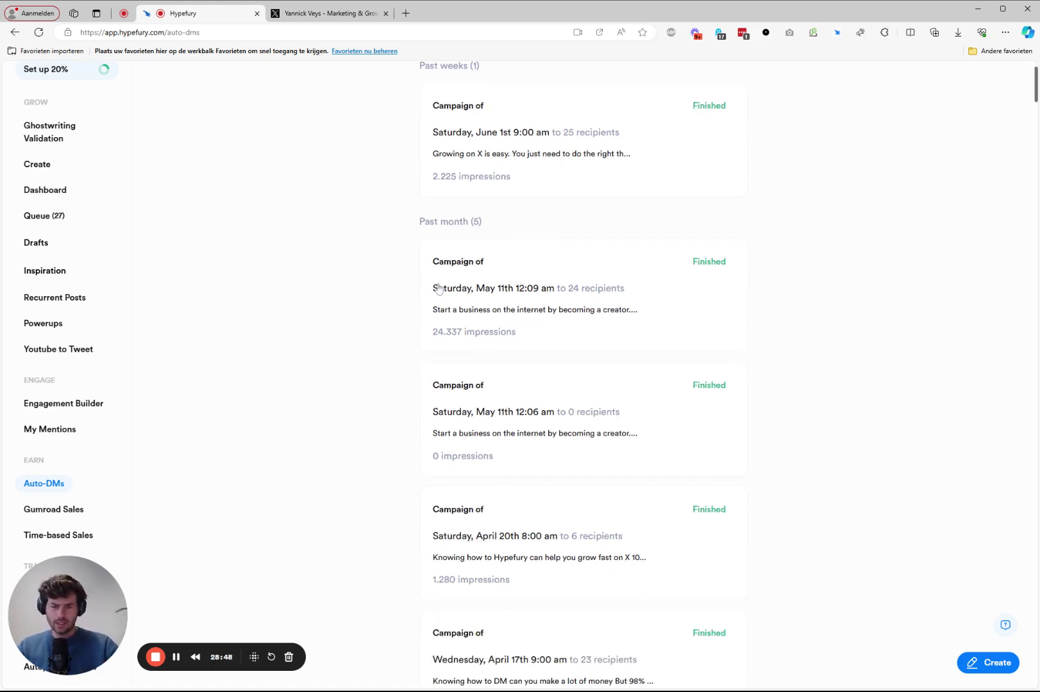
left_click(477, 290)
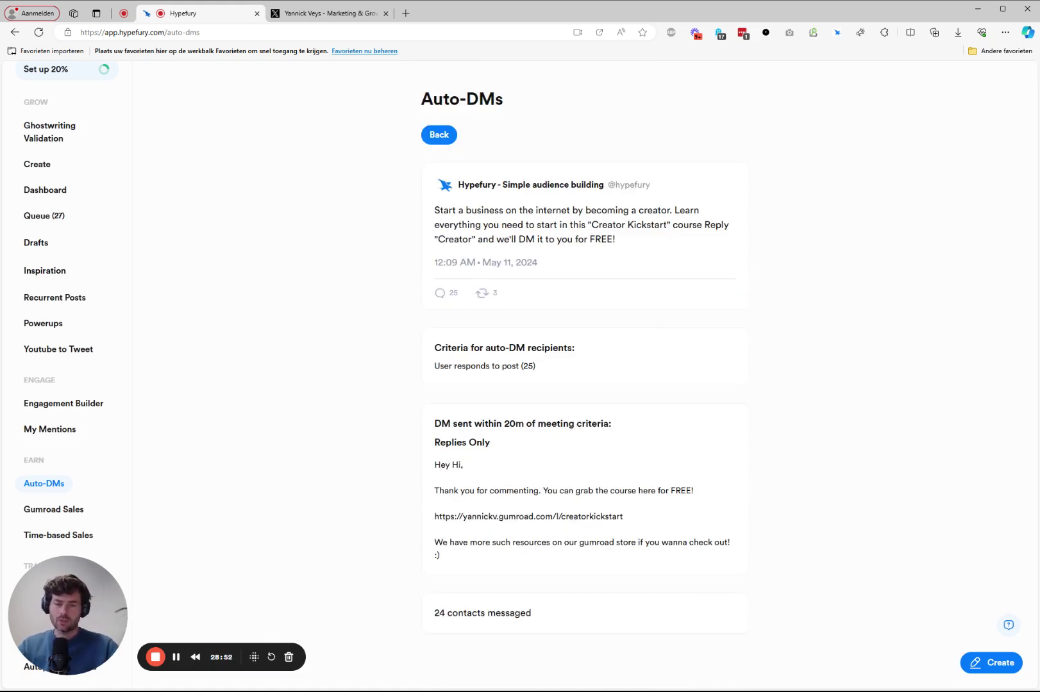
left_click_drag(520, 366, 538, 368)
left_click(538, 368)
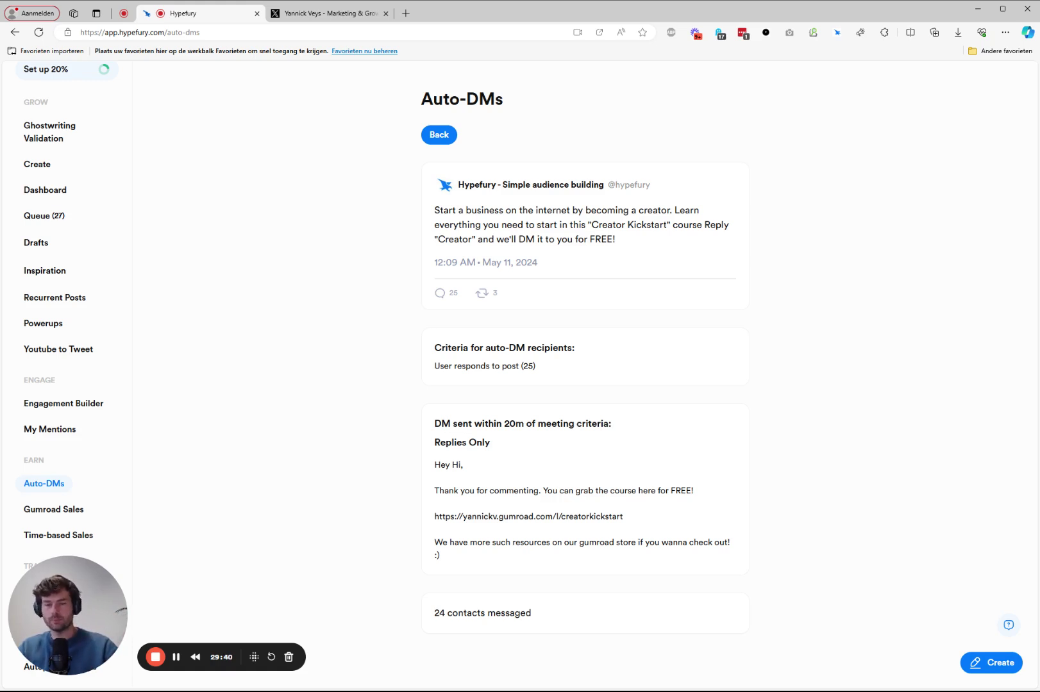
left_click(439, 136)
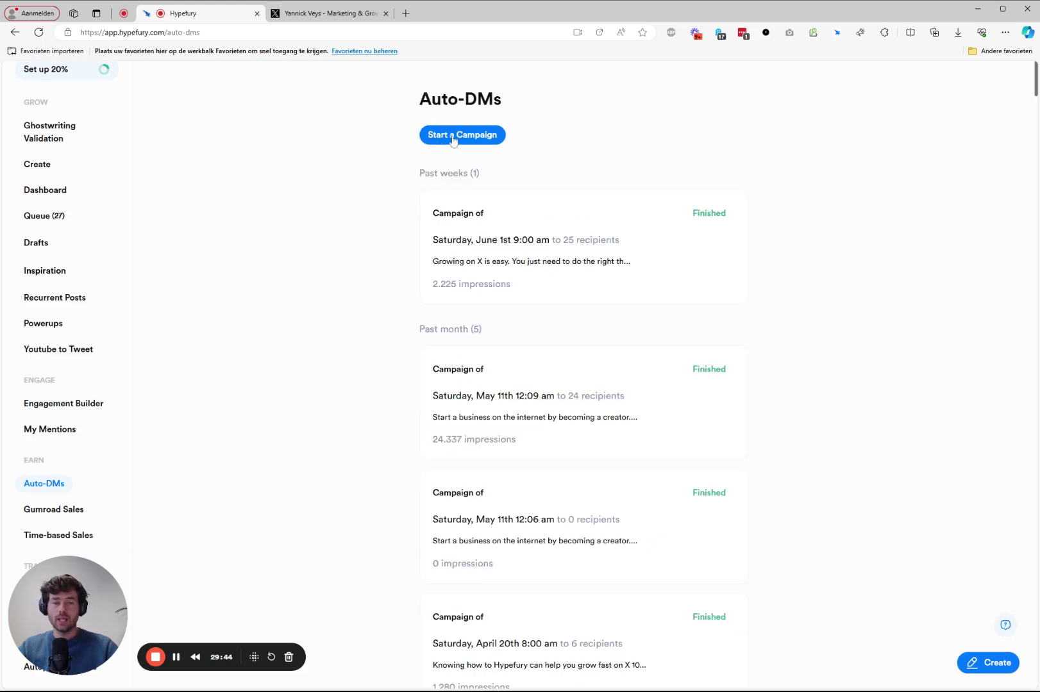
Start a new Auto-DM campaign and review its trigger tweet, DM message, requirement, reply keyword and scheduling options without filling them in.
left_click(455, 136)
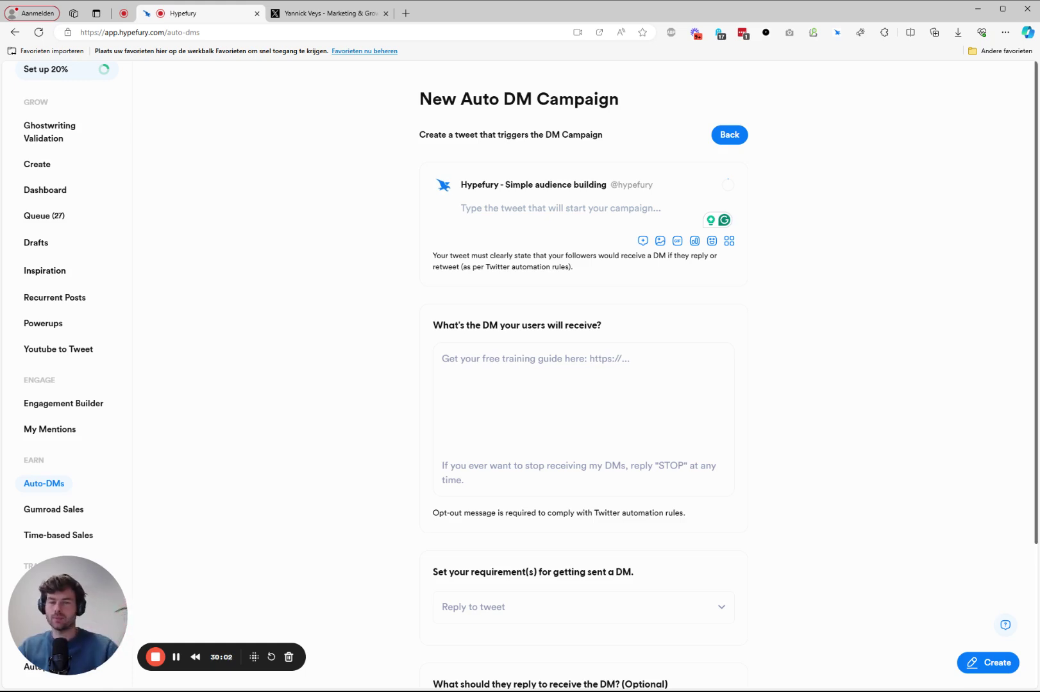
left_click(631, 378)
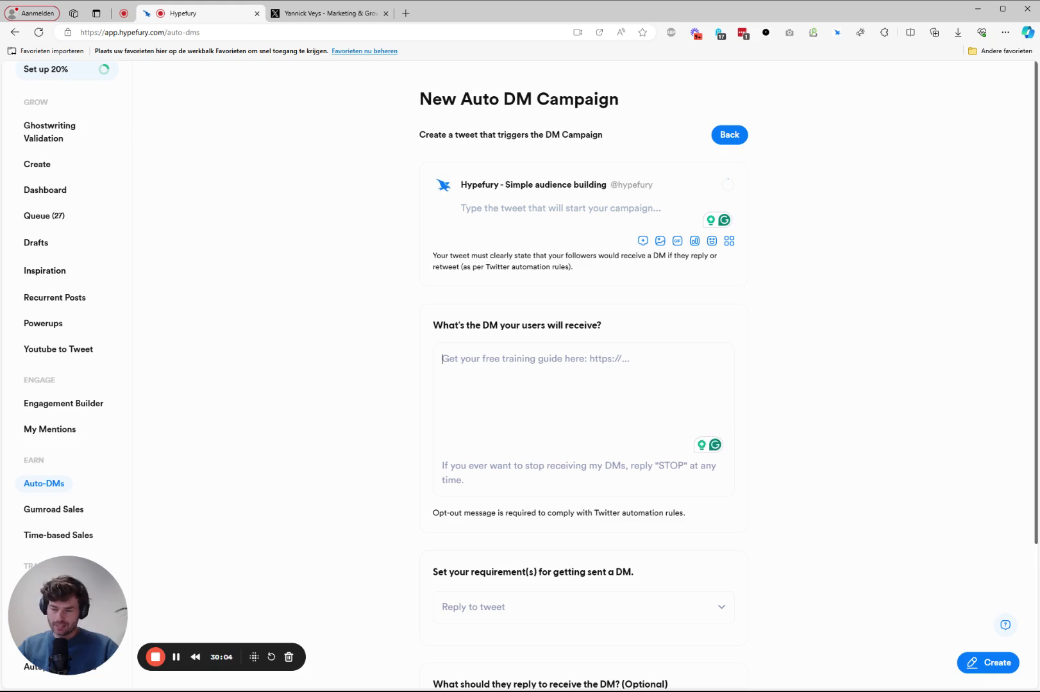
scroll(765, 327, "down", 1)
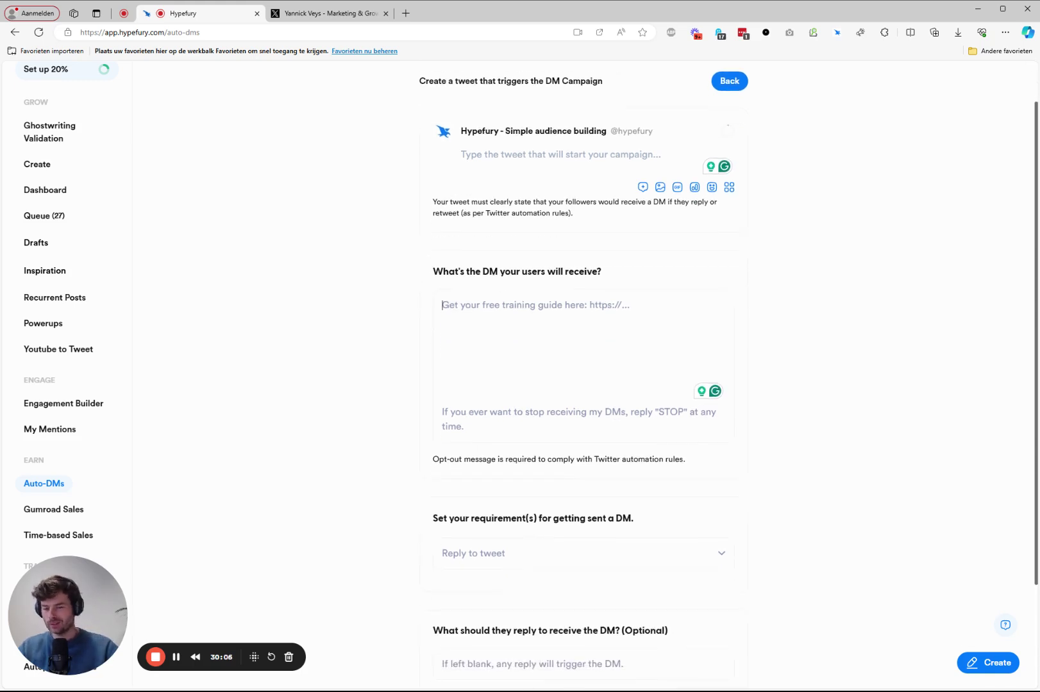
scroll(517, 332, "down", 2)
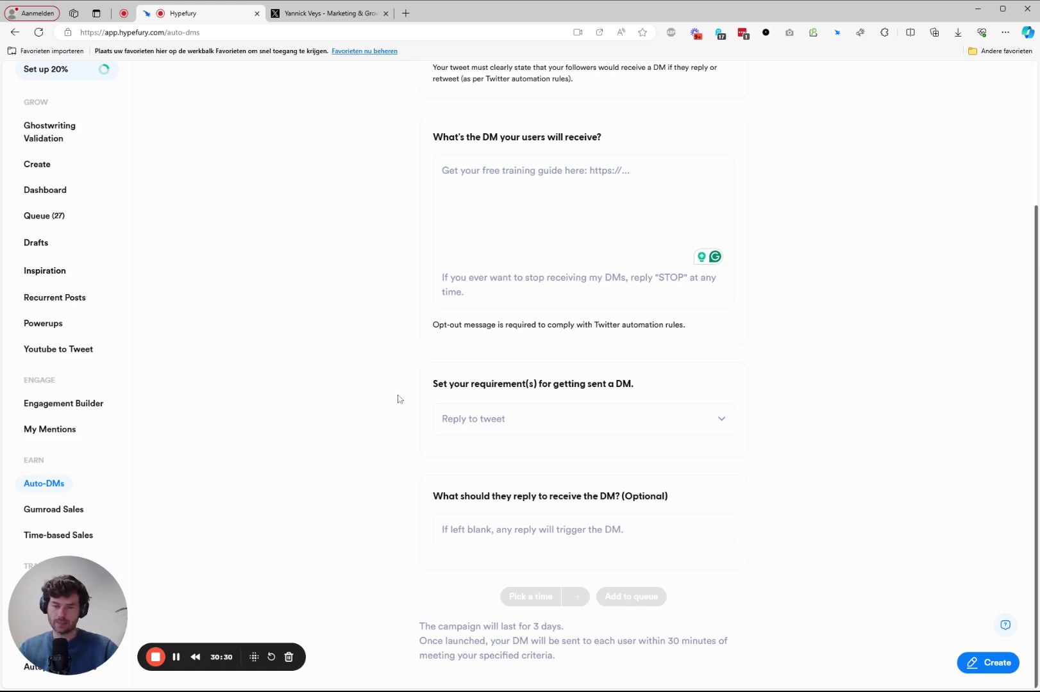
scroll(495, 313, "up", 3)
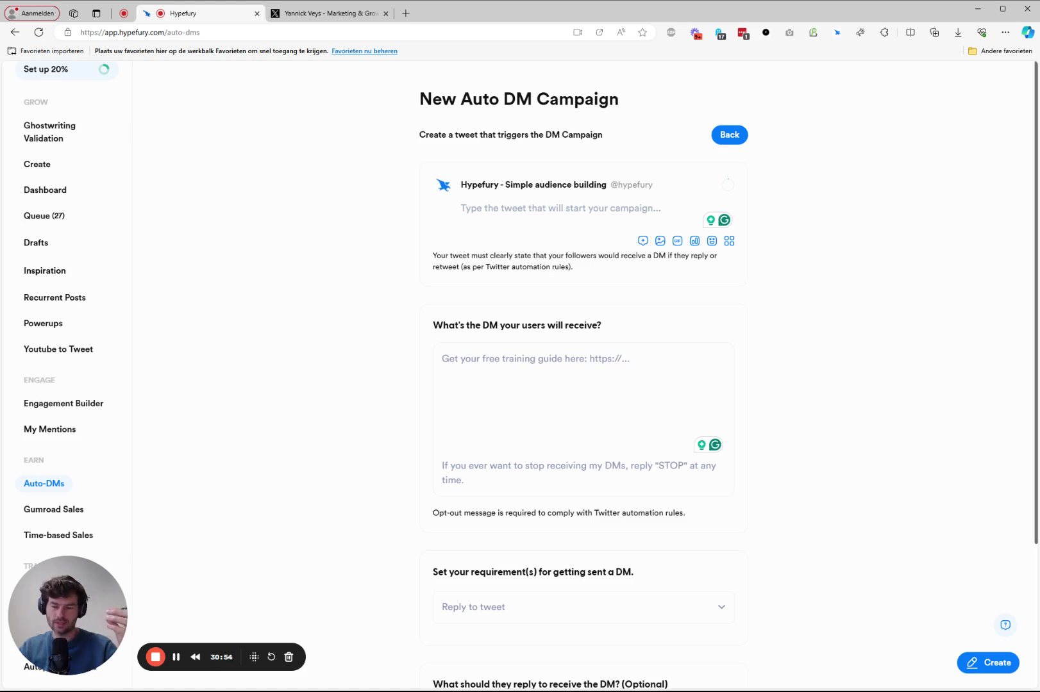
scroll(409, 225, "down", 3)
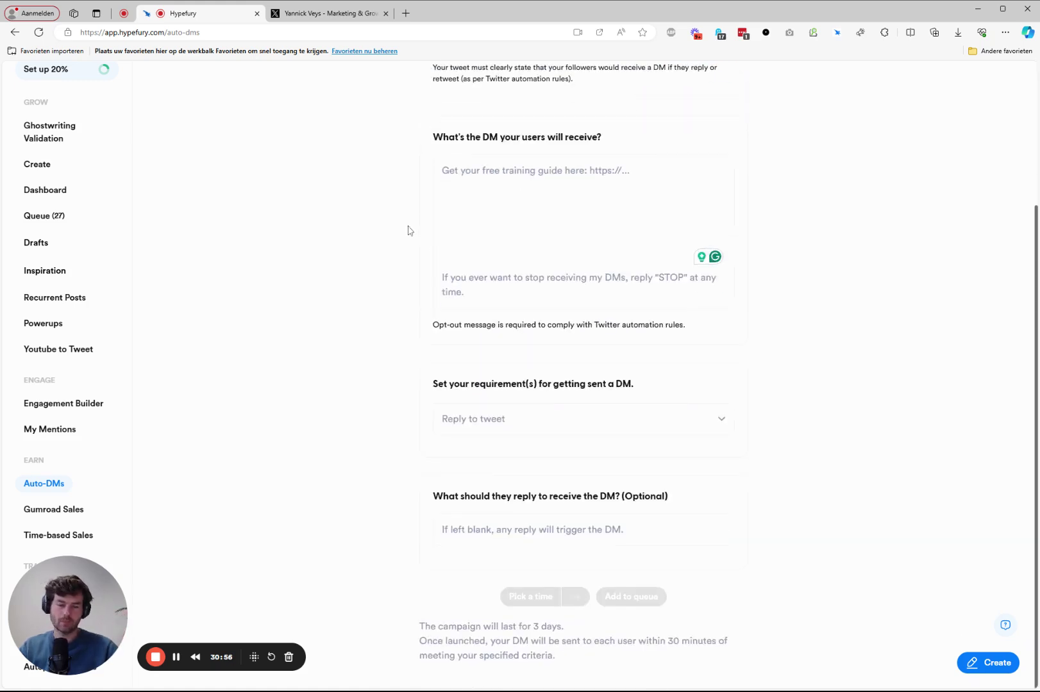